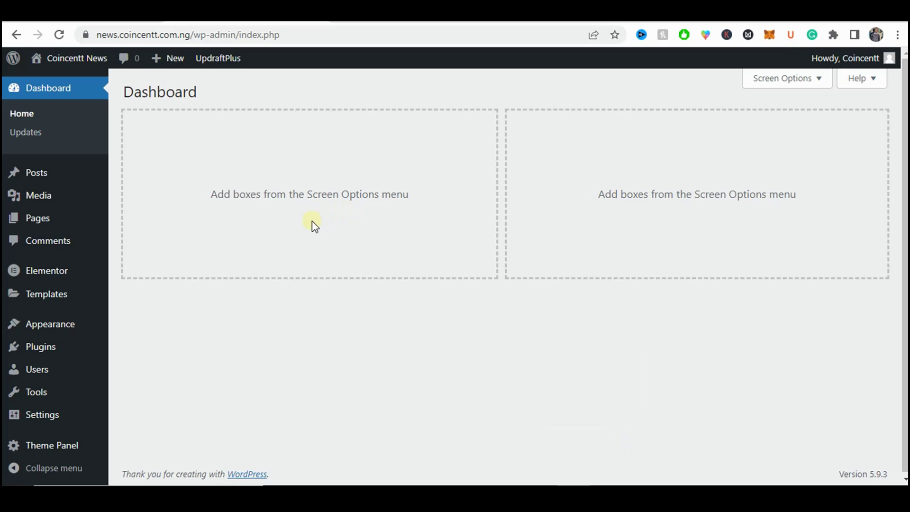
- Open the Maintenance Mode settings in Elementor's Tools
{"action": "mouse_move", "coordinate": [88, 350]}
{"action": "mouse_move", "coordinate": [79, 276]}
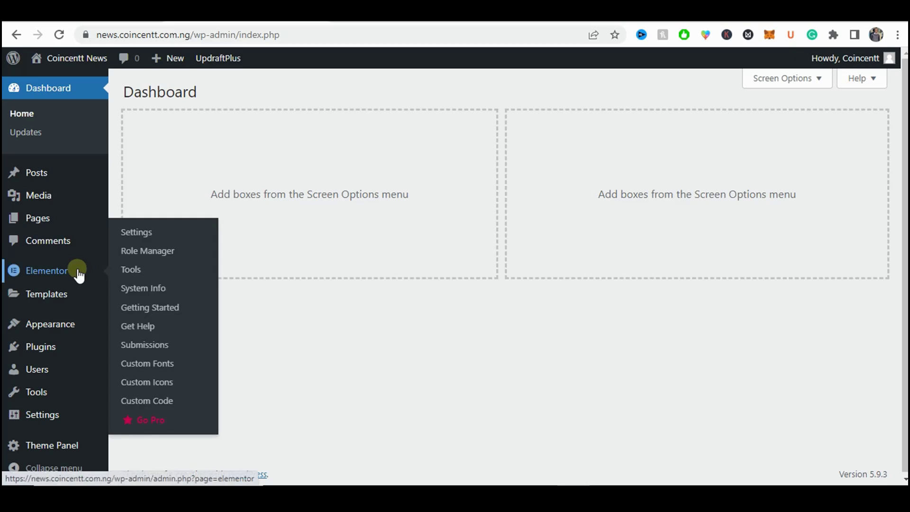
{"action": "left_click", "coordinate": [151, 269]}
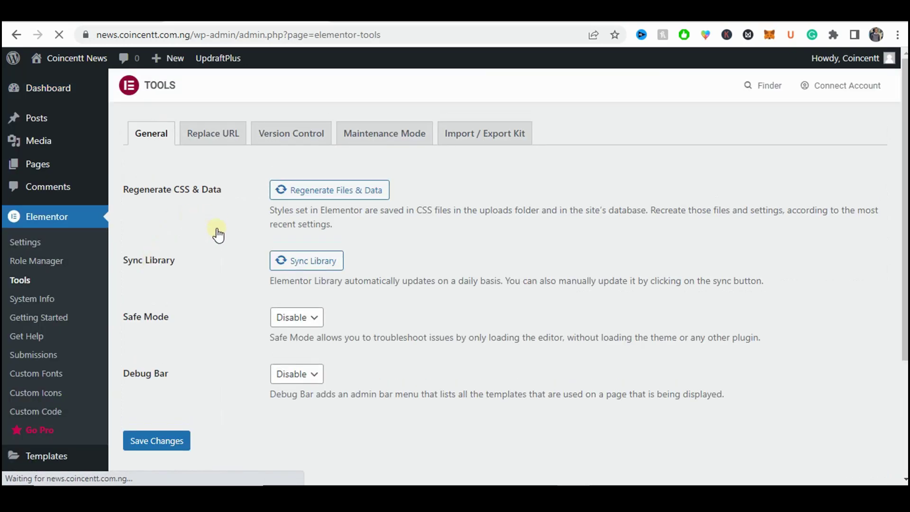
{"action": "left_click", "coordinate": [381, 135]}
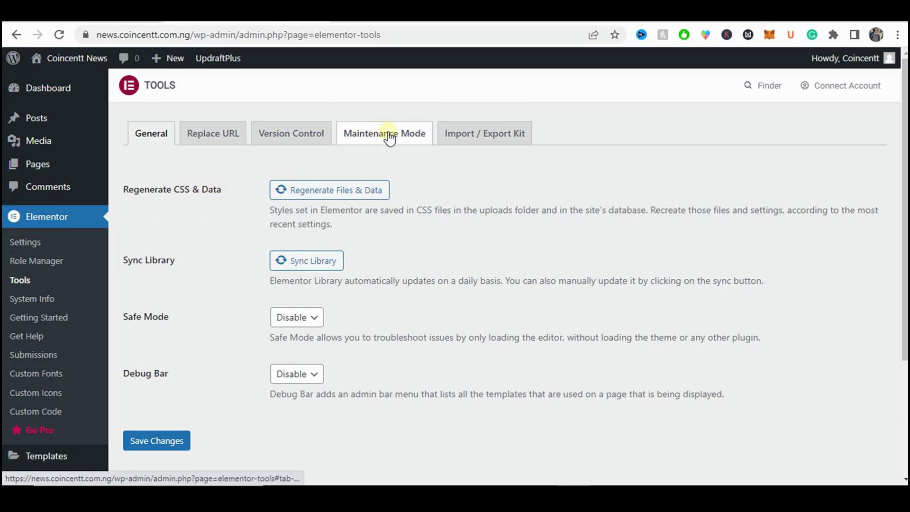
{"action": "left_click", "coordinate": [382, 137]}
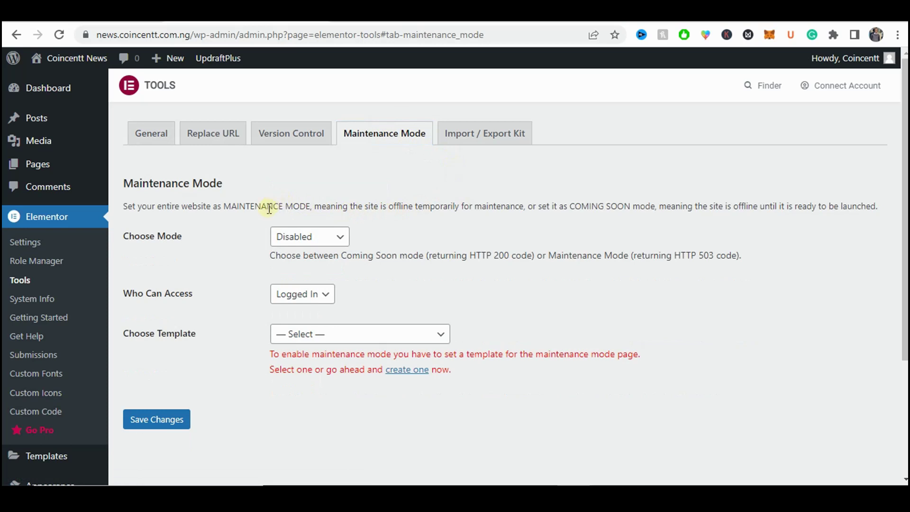
- Set the maintenance mode type to Coming Soon and review its description
{"action": "left_click", "coordinate": [316, 239]}
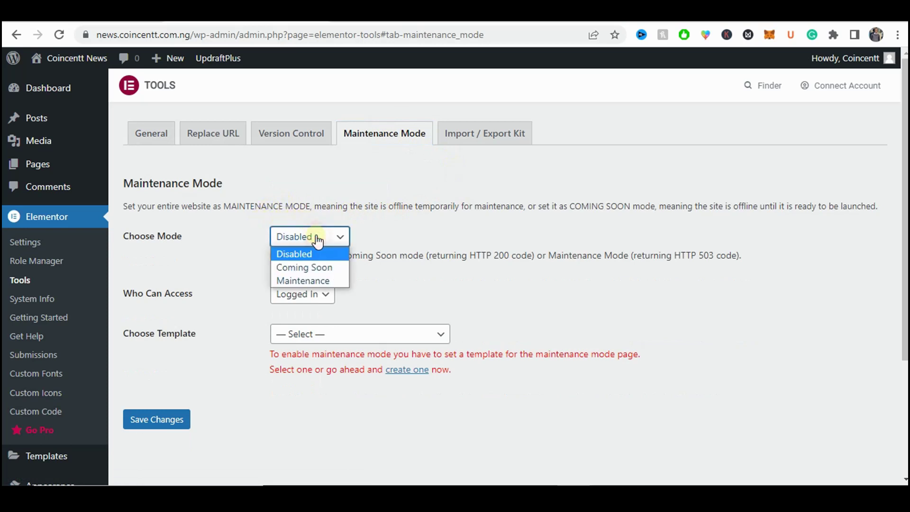
{"action": "left_click", "coordinate": [413, 227]}
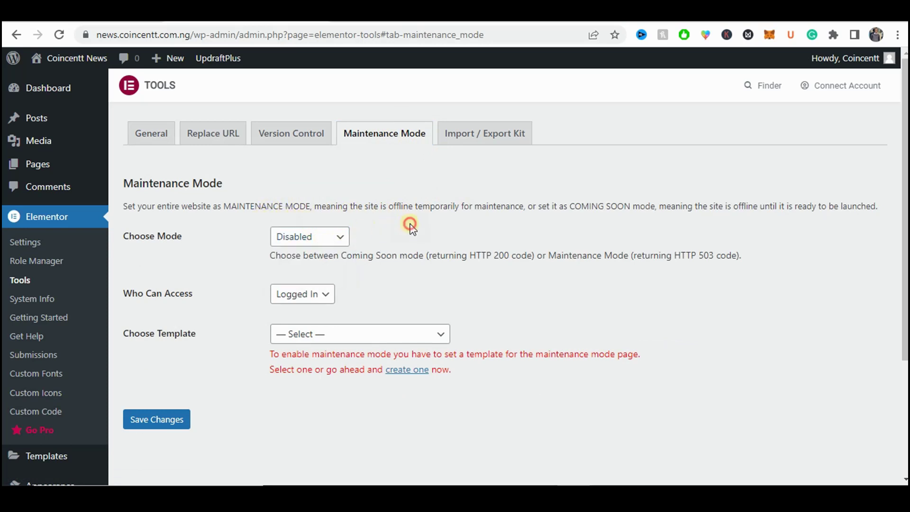
{"action": "left_click", "coordinate": [315, 241]}
{"action": "left_click", "coordinate": [314, 265]}
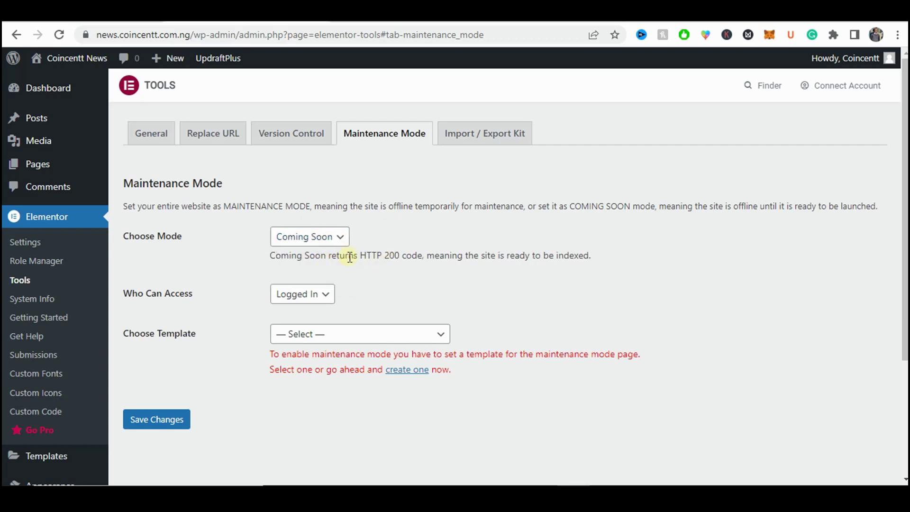
{"action": "left_click_drag", "start_coordinate": [362, 257], "coordinate": [482, 256]}
{"action": "left_click", "coordinate": [491, 257]}
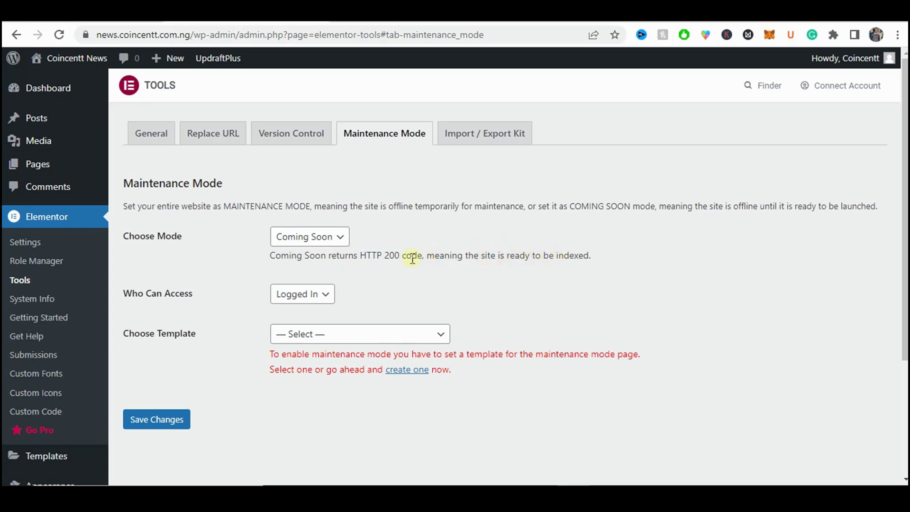
{"action": "left_click_drag", "start_coordinate": [260, 258], "coordinate": [613, 260]}
{"action": "left_click", "coordinate": [339, 254]}
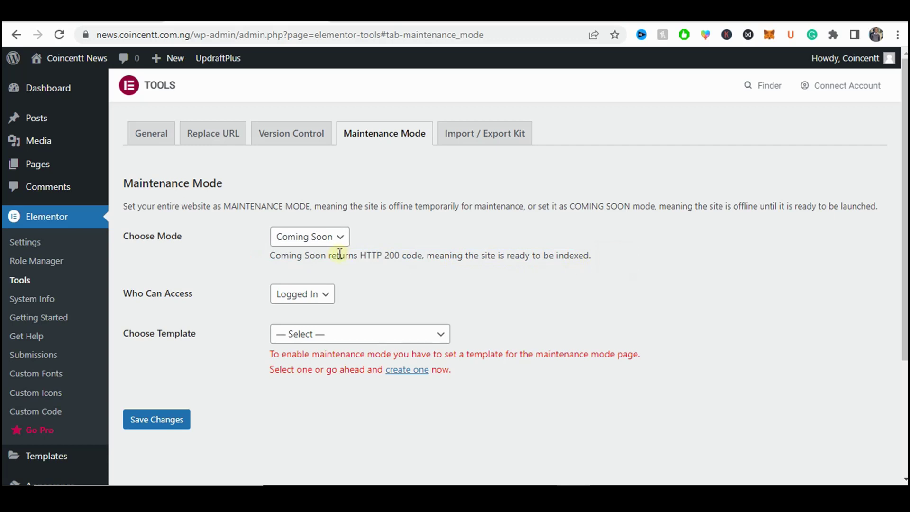
{"action": "left_click_drag", "start_coordinate": [340, 254], "coordinate": [591, 252]}
- Try the Maintenance mode to review its description, and set the mode back to Coming Soon
{"action": "left_click", "coordinate": [340, 237]}
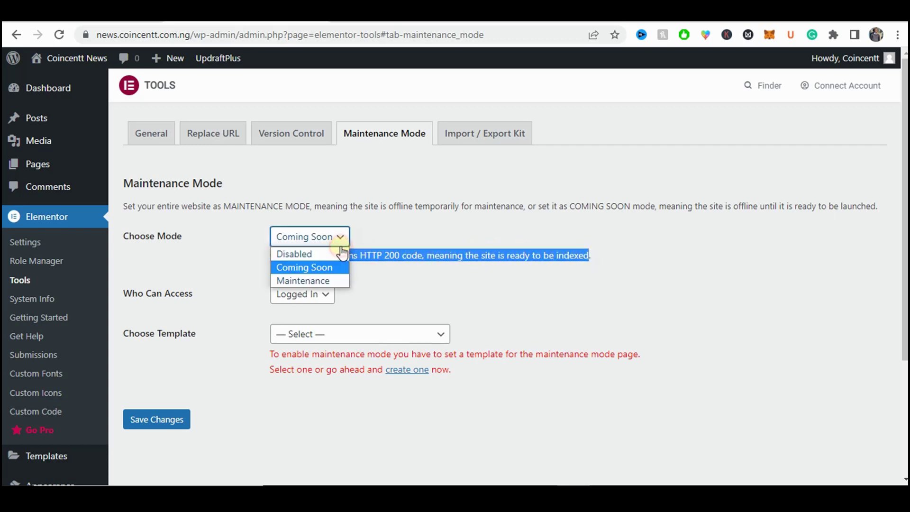
{"action": "left_click", "coordinate": [336, 281]}
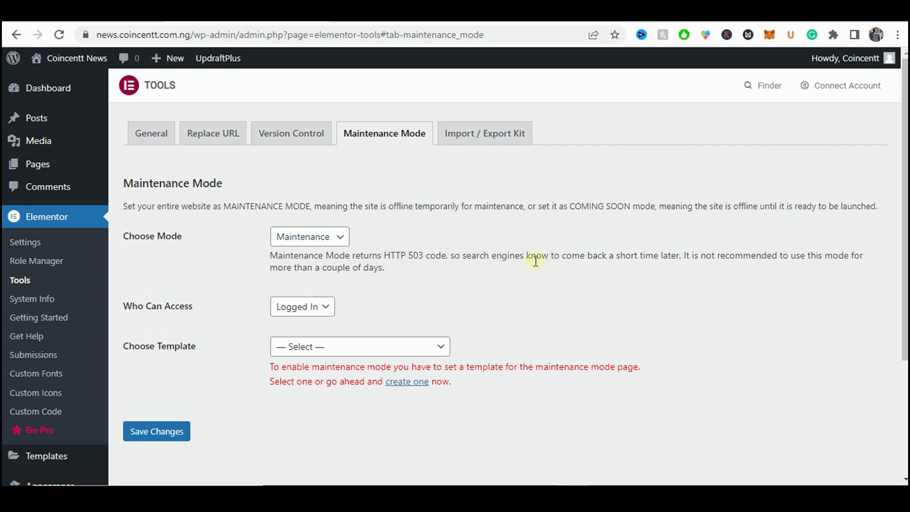
{"action": "left_click_drag", "start_coordinate": [607, 257], "coordinate": [824, 282]}
{"action": "left_click", "coordinate": [693, 257]}
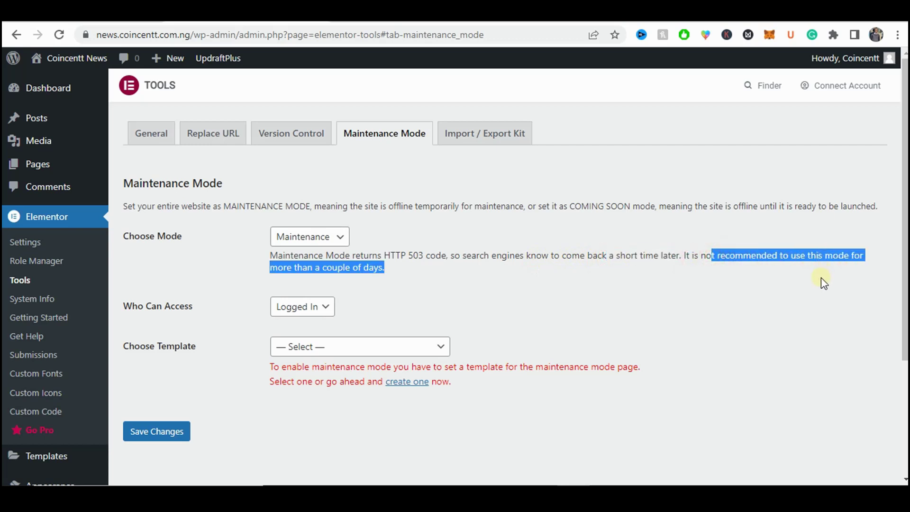
{"action": "left_click", "coordinate": [412, 264]}
{"action": "left_click", "coordinate": [313, 239]}
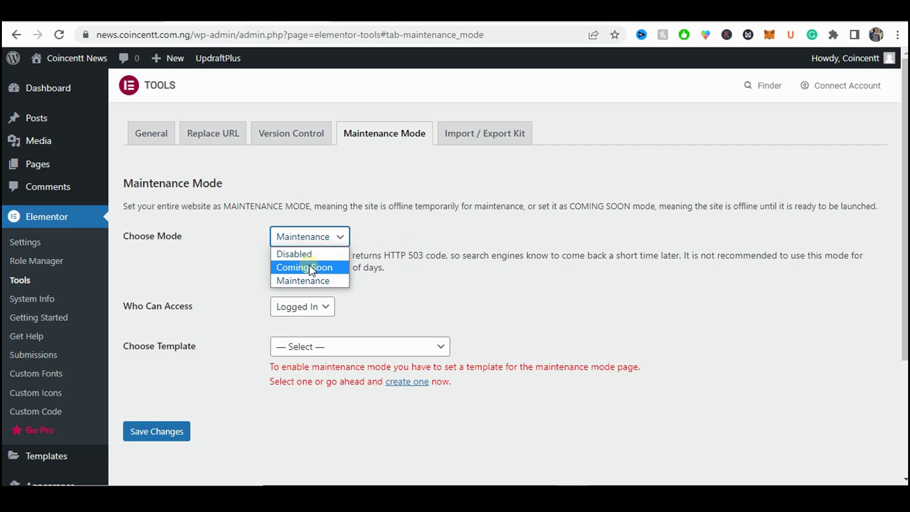
{"action": "left_click", "coordinate": [309, 264]}
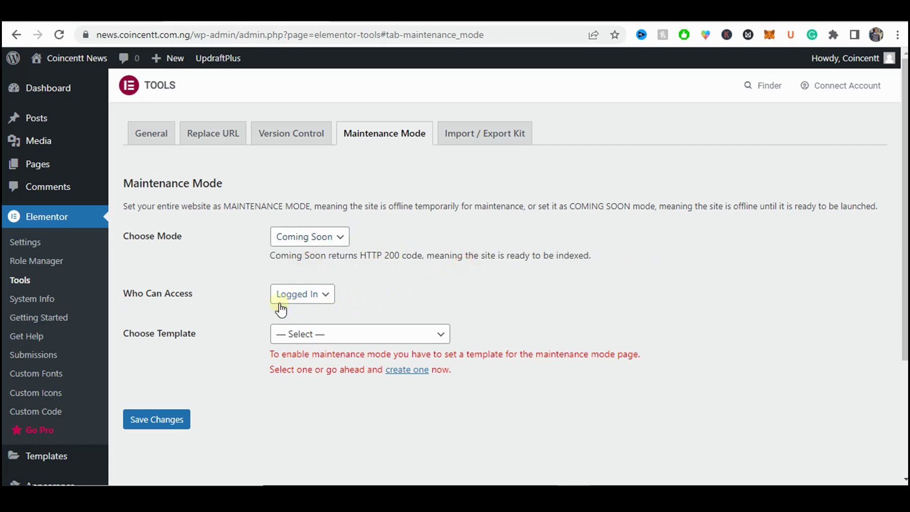
- Set who can access the site to Custom and allow the Administrator role
{"action": "left_click_drag", "start_coordinate": [127, 291], "coordinate": [258, 274]}
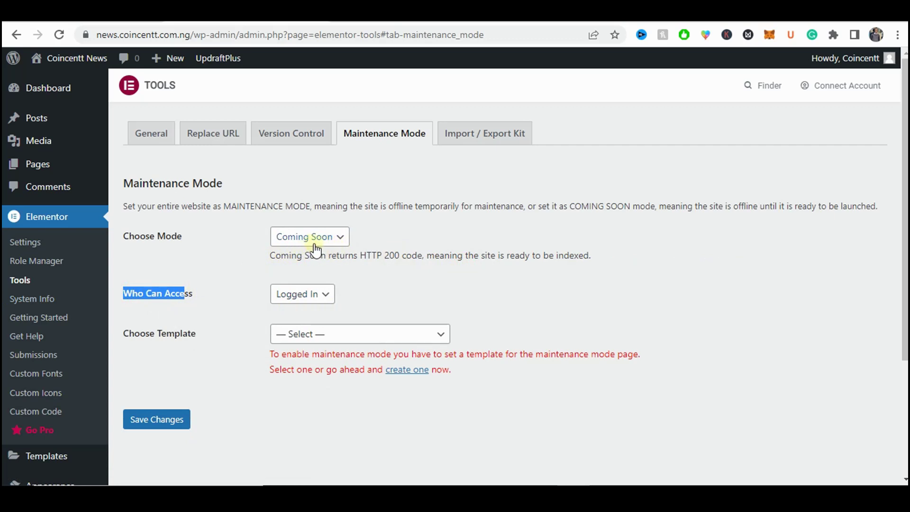
{"action": "left_click", "coordinate": [375, 255]}
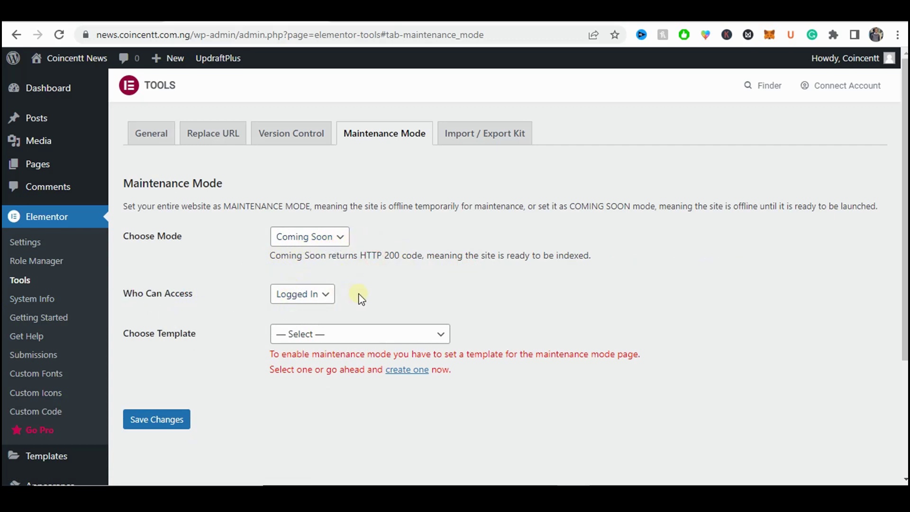
{"action": "left_click", "coordinate": [303, 299]}
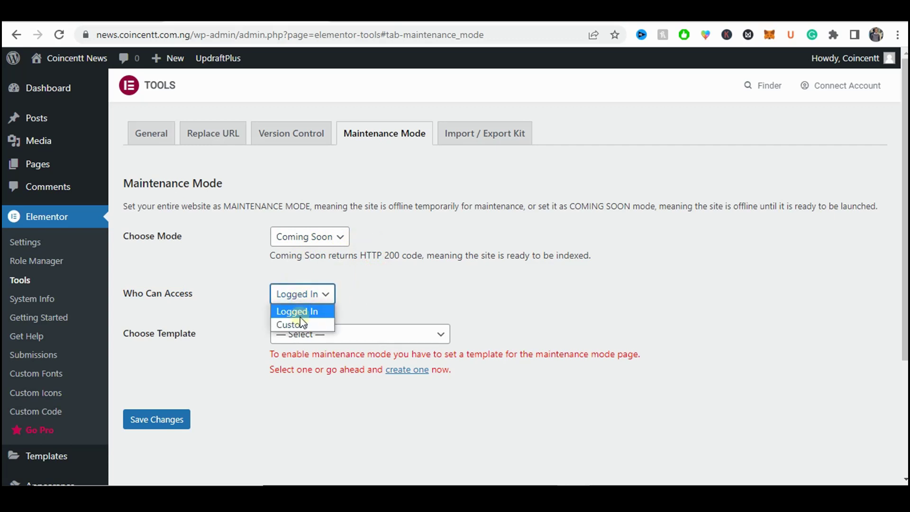
{"action": "left_click", "coordinate": [300, 326]}
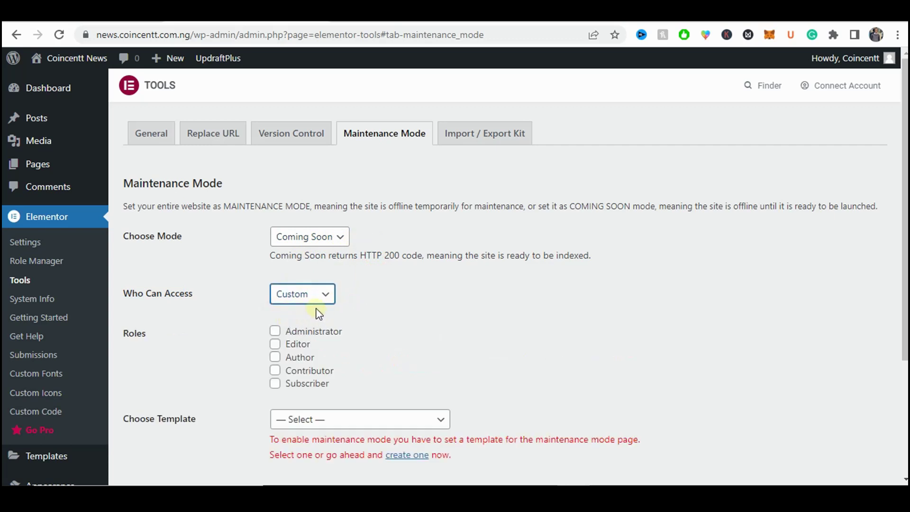
{"action": "left_click", "coordinate": [278, 330]}
{"action": "scroll", "coordinate": [379, 241], "scroll_direction": "down", "scroll_amount": 4}
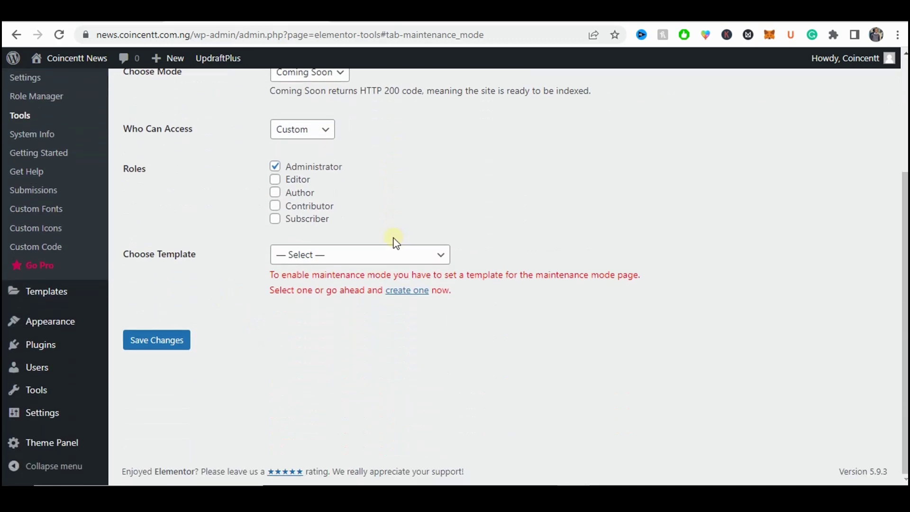
- Check the selectable templates and the template requirement, and start creating a new template for the maintenance page
{"action": "left_click", "coordinate": [302, 256]}
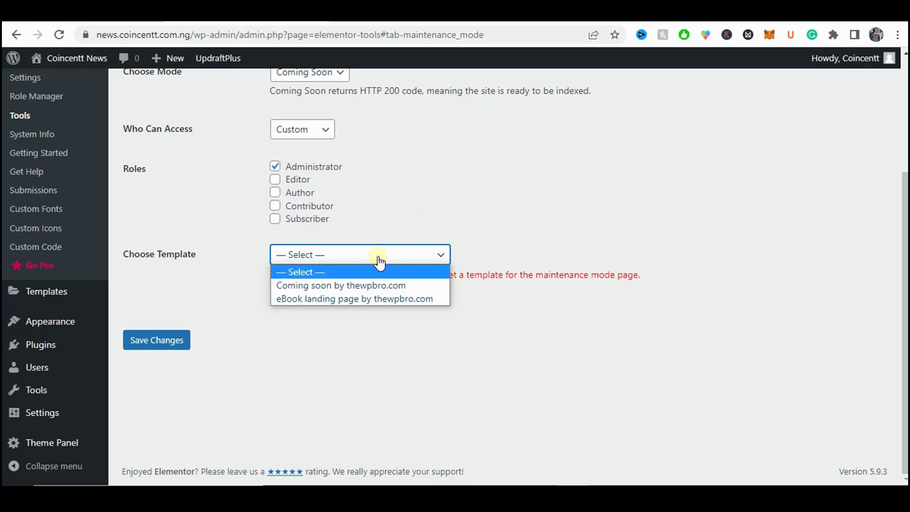
{"action": "left_click", "coordinate": [451, 231]}
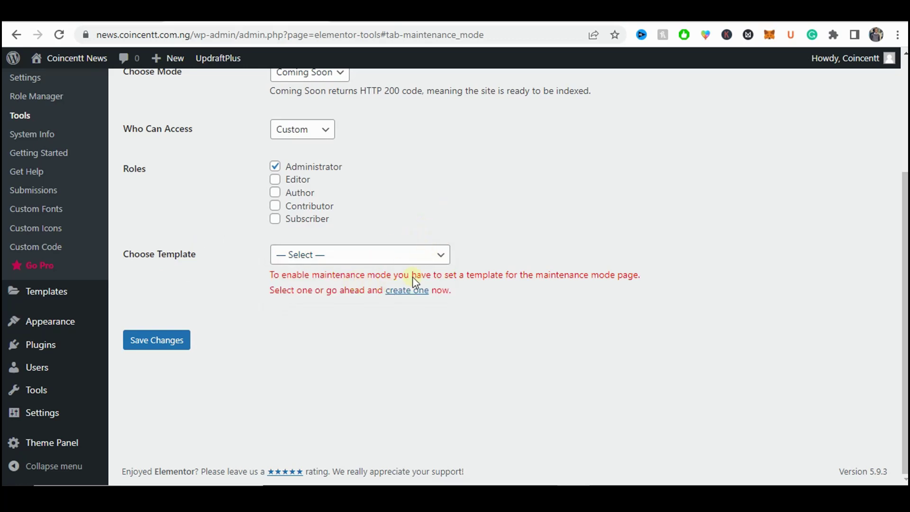
{"action": "left_click_drag", "start_coordinate": [284, 279], "coordinate": [656, 279]}
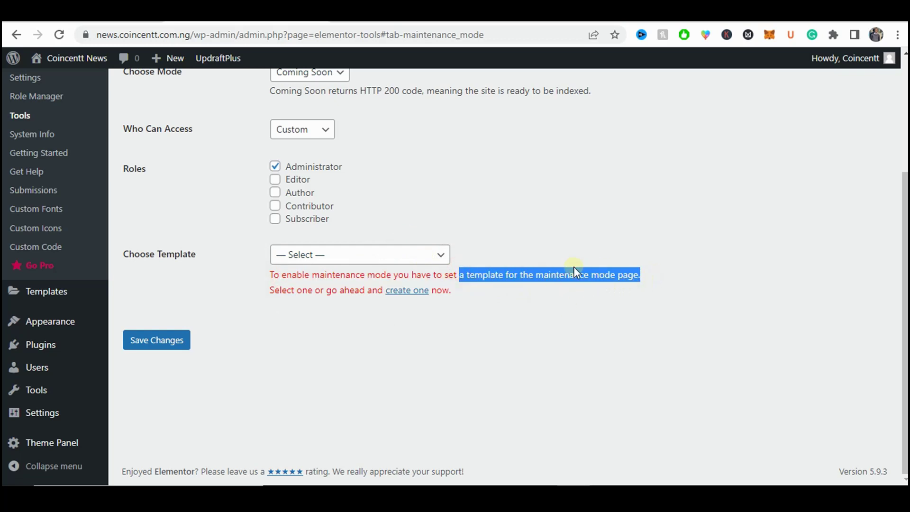
{"action": "left_click", "coordinate": [707, 280]}
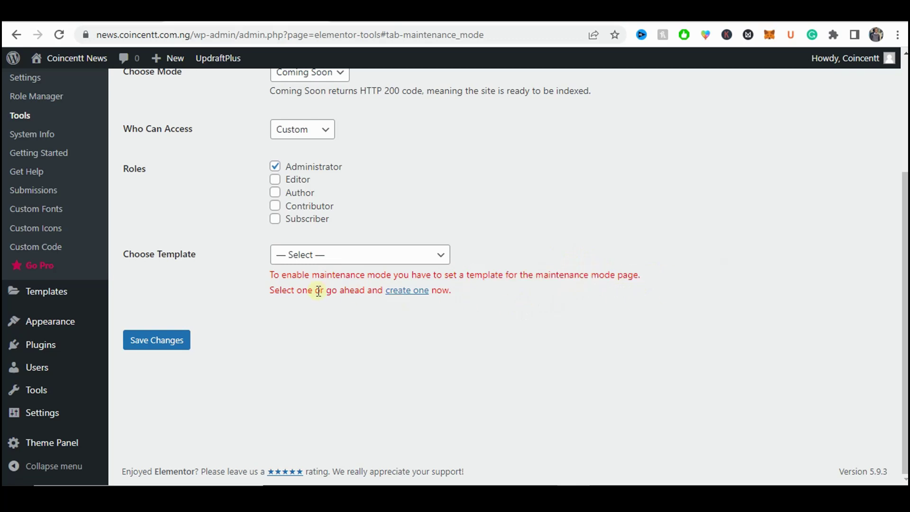
{"action": "left_click_drag", "start_coordinate": [283, 291], "coordinate": [337, 291]}
{"action": "left_click", "coordinate": [358, 291]}
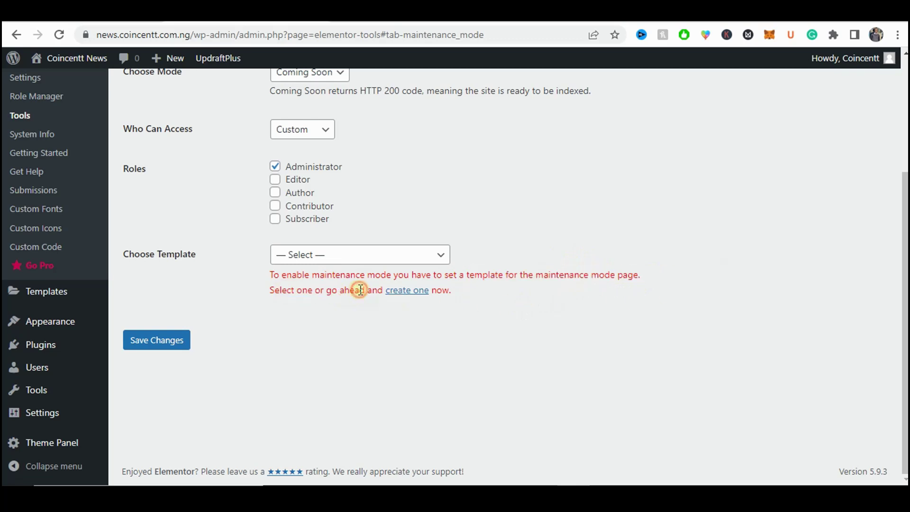
{"action": "left_click", "coordinate": [407, 291]}
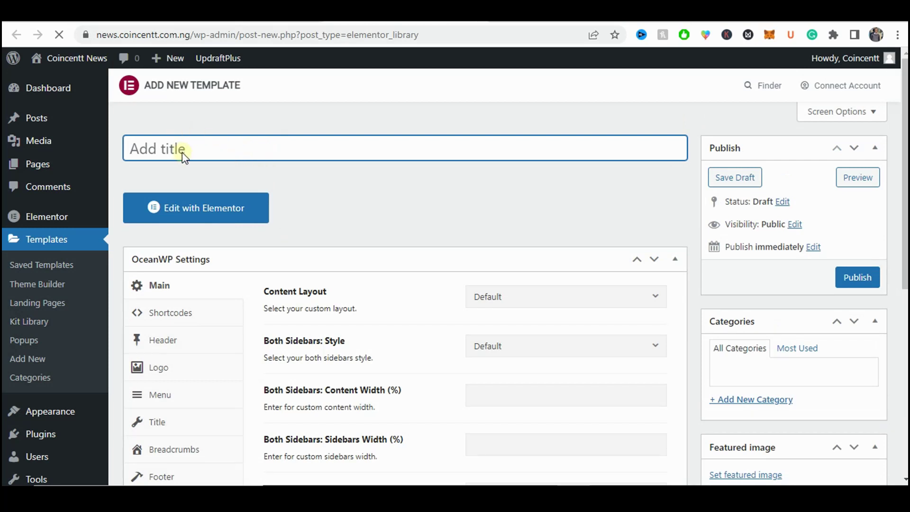
- Title the new template "Coming Soon Template" and open it for editing in Elementor
{"action": "type", "text": "Coming S"}
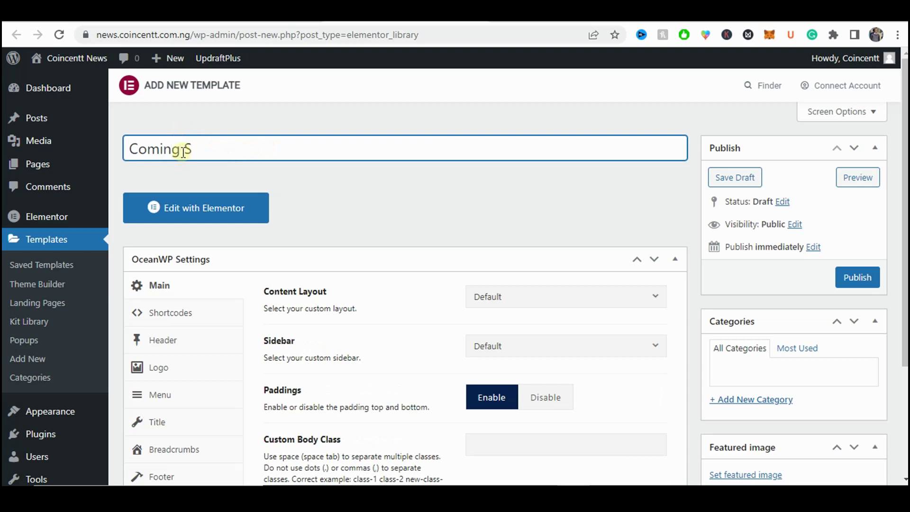
{"action": "type", "text": "oon Template"}
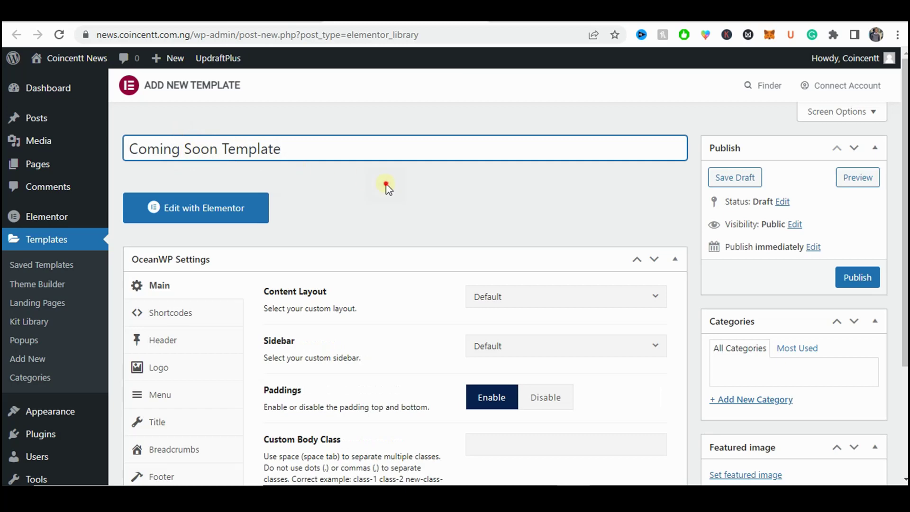
{"action": "left_click", "coordinate": [234, 209]}
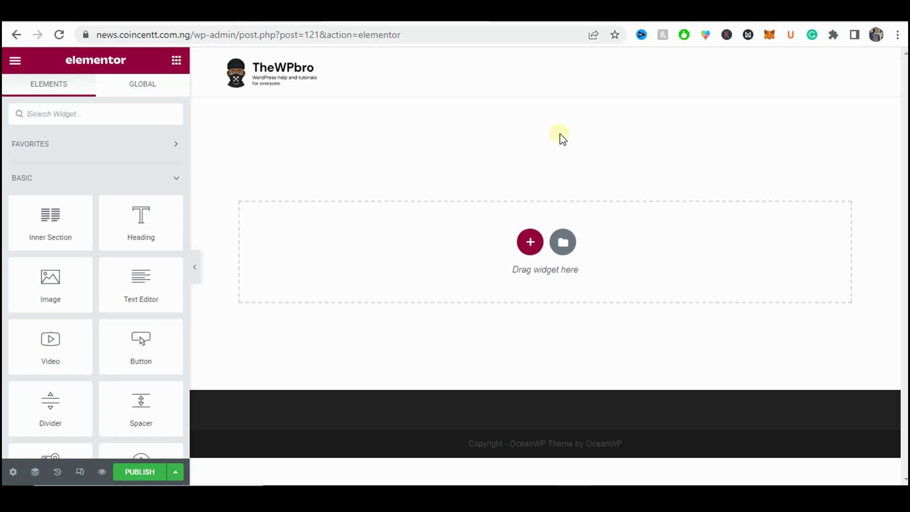
- Examine the finished Coming soon example page and return to the new template's editor
{"action": "left_click", "coordinate": [86, 23]}
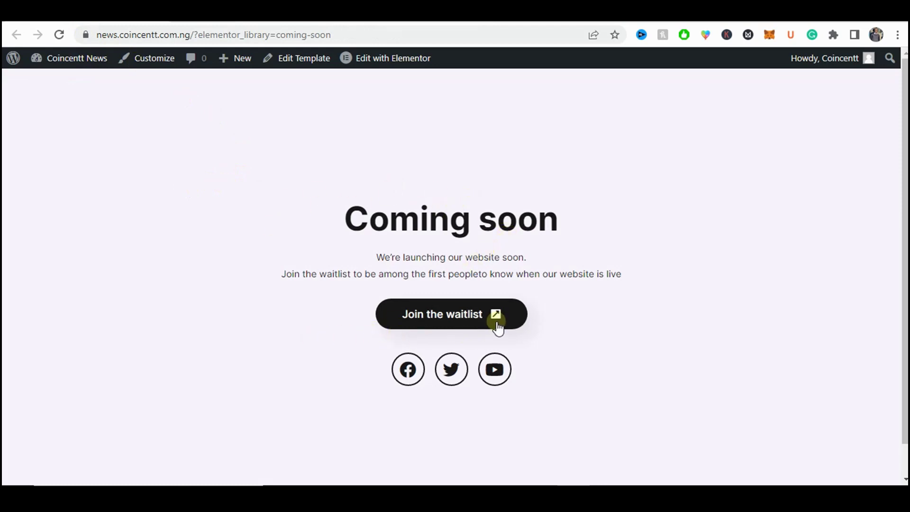
{"action": "left_click_drag", "start_coordinate": [411, 206], "coordinate": [622, 197]}
{"action": "left_click", "coordinate": [622, 197]}
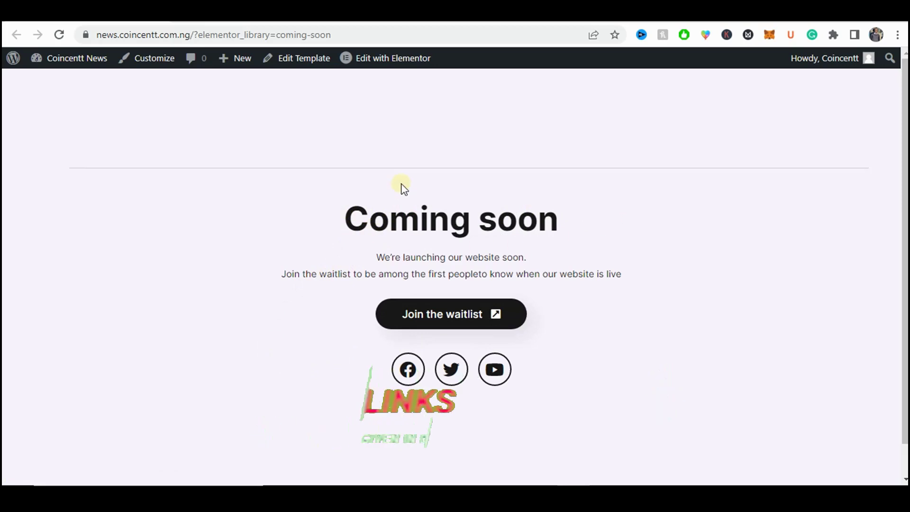
{"action": "left_click", "coordinate": [376, 57]}
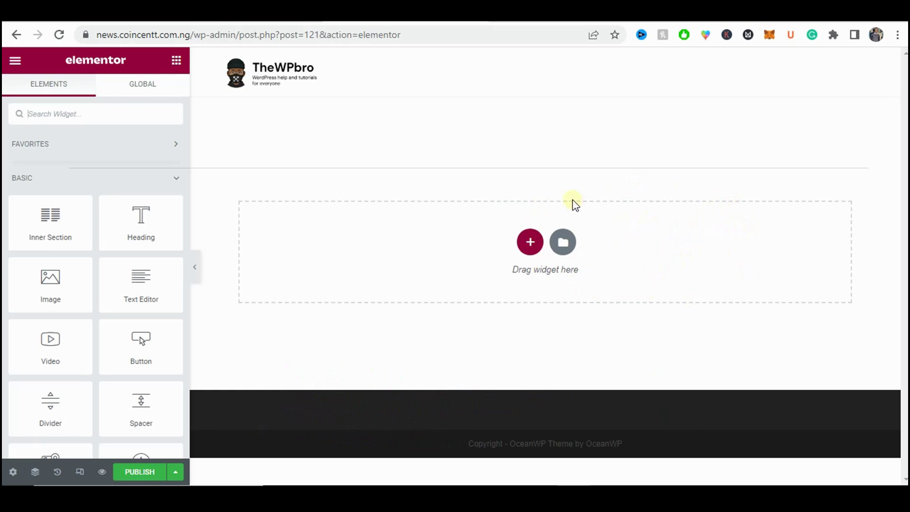
- Add a single-column section to the empty template and place a Heading widget in it
{"action": "left_click", "coordinate": [527, 241]}
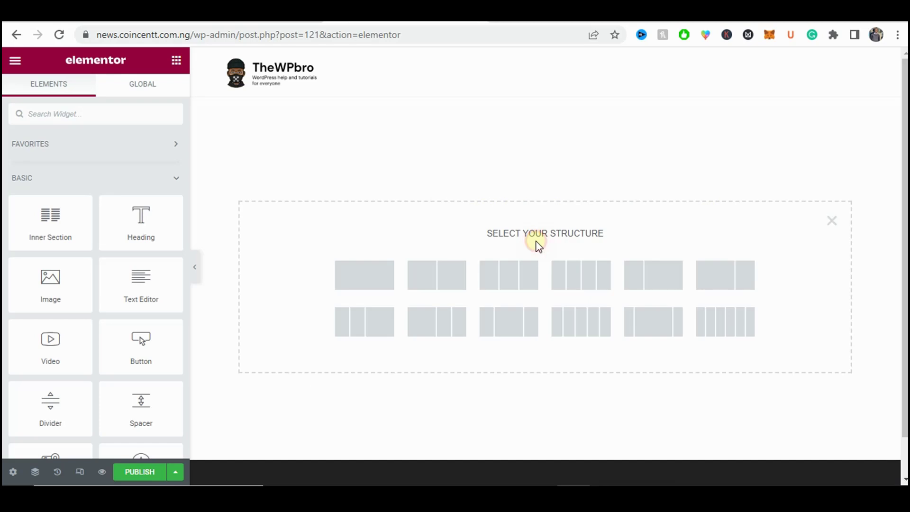
{"action": "left_click", "coordinate": [373, 286]}
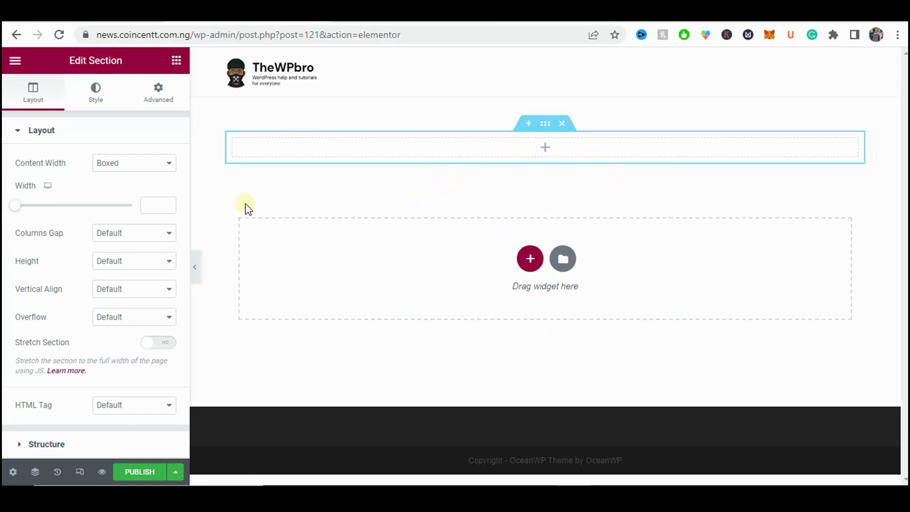
{"action": "left_click", "coordinate": [176, 60]}
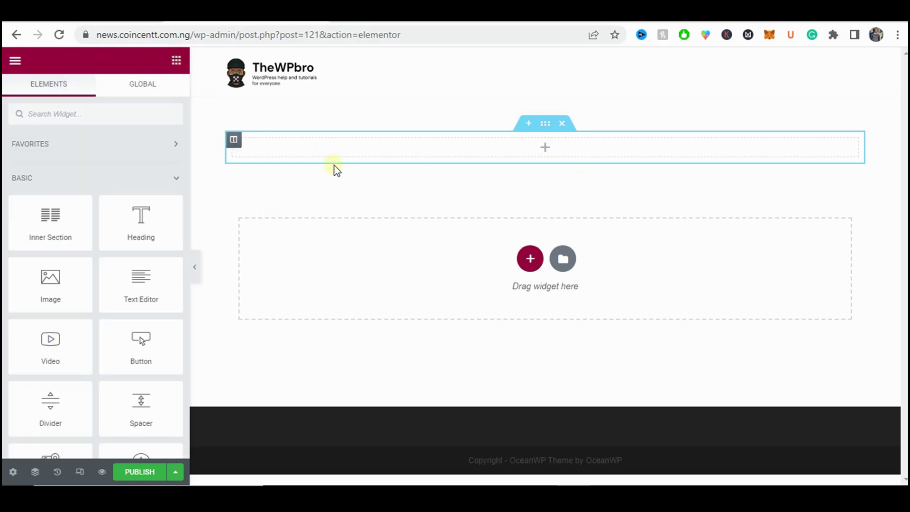
{"action": "left_click_drag", "start_coordinate": [127, 234], "coordinate": [452, 149]}
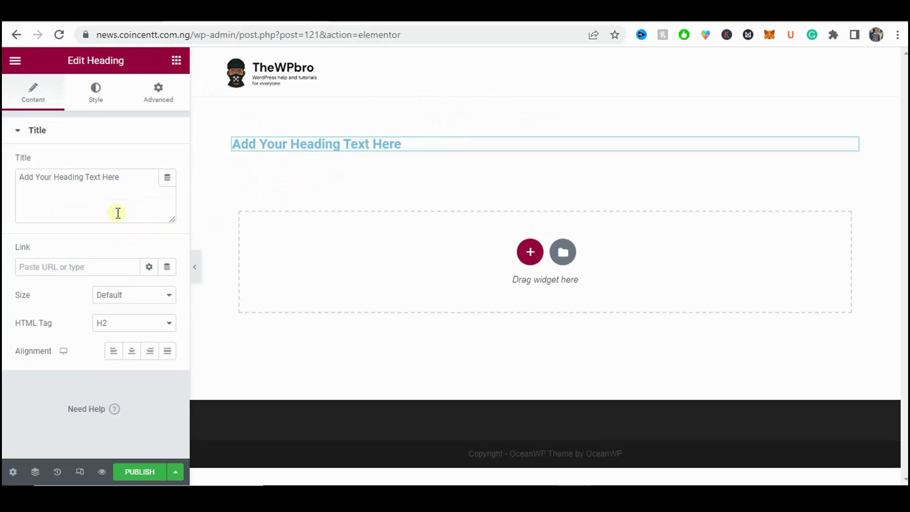
- Replace the heading's placeholder title with "Coming soon" copied from the example page, and center the heading
{"action": "left_click", "coordinate": [123, 16]}
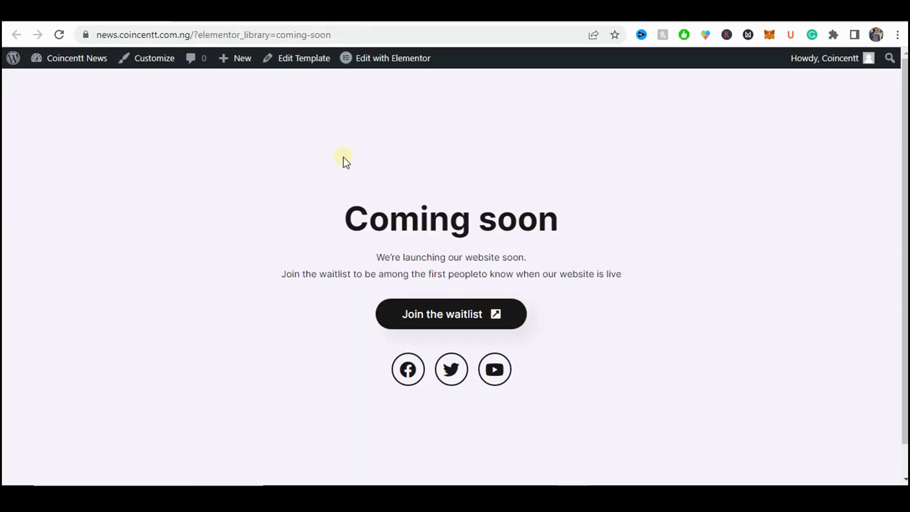
{"action": "double_click", "coordinate": [380, 212]}
{"action": "left_click", "coordinate": [380, 212]}
{"action": "key", "text": "ctrl+c"}
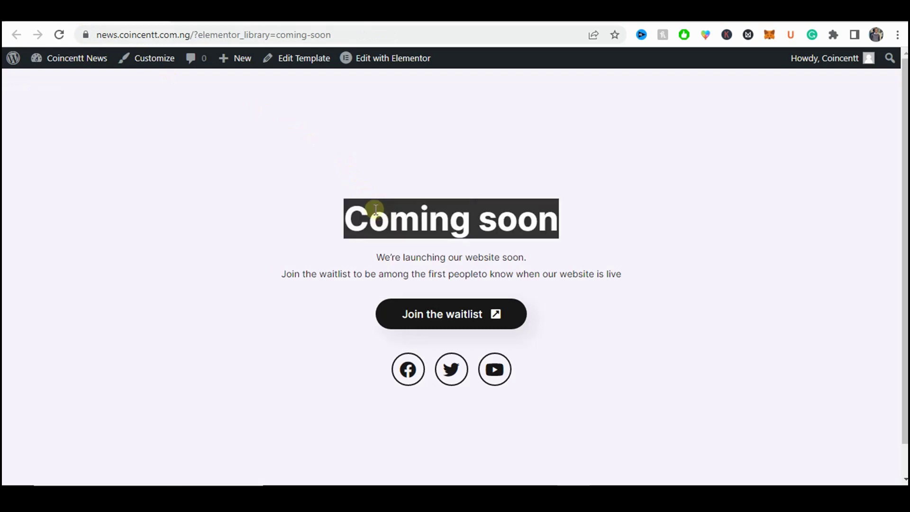
{"action": "left_click", "coordinate": [237, 16]}
{"action": "triple_click", "coordinate": [41, 208]}
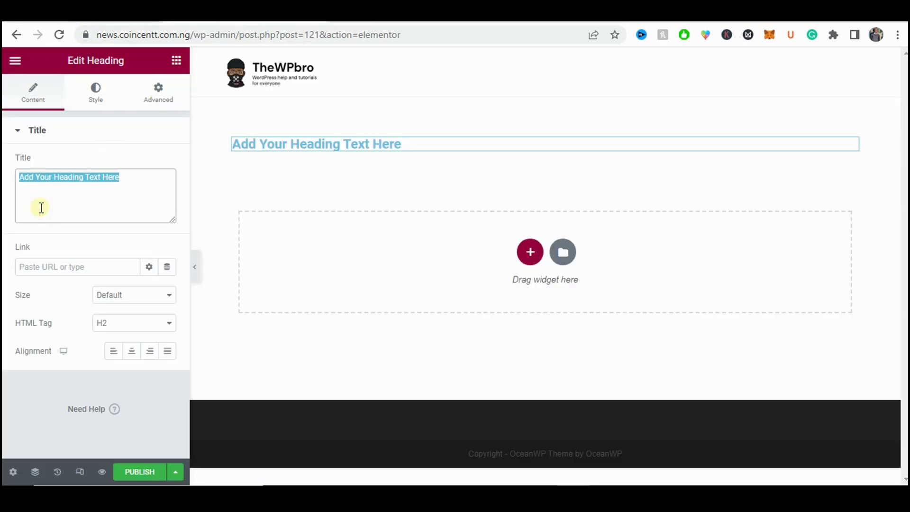
{"action": "key", "text": "ctrl+v"}
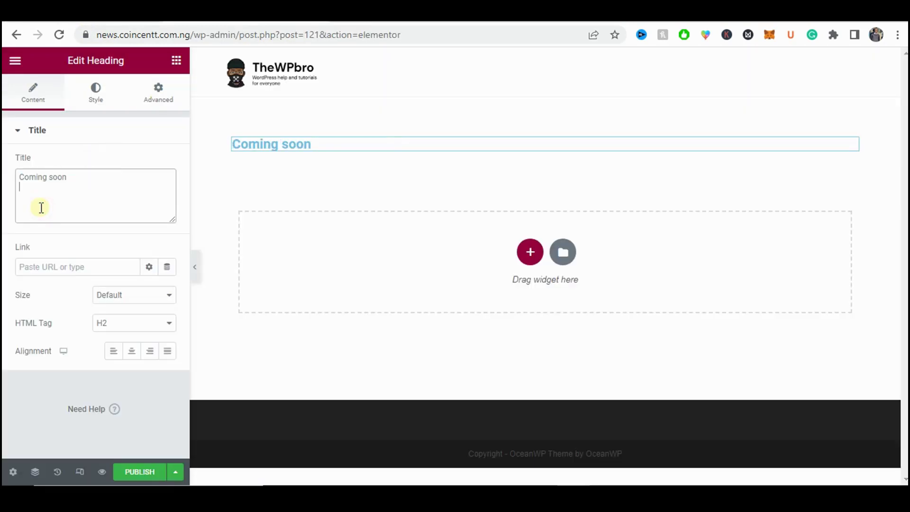
{"action": "left_click", "coordinate": [138, 353]}
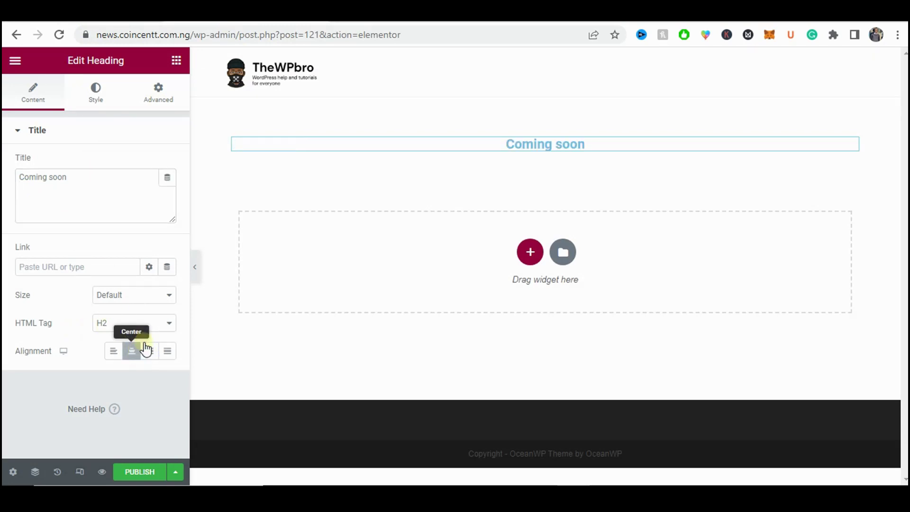
- Set the "Coming soon" heading's text color to 171717
{"action": "left_click", "coordinate": [106, 109]}
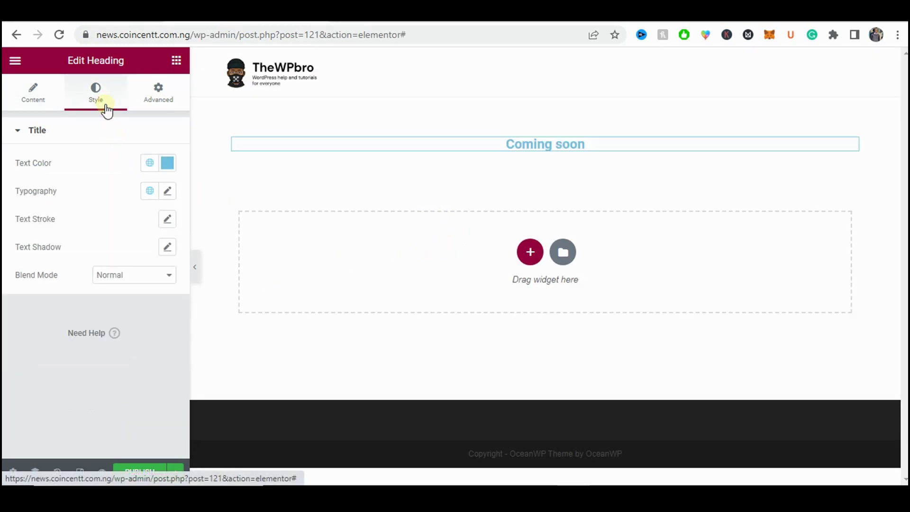
{"action": "left_click", "coordinate": [167, 162]}
{"action": "type", "text": "171717"}
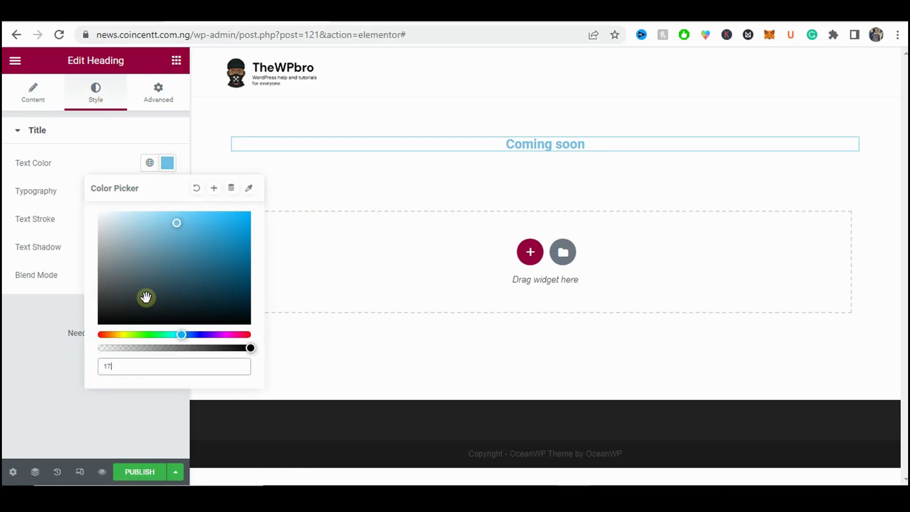
{"action": "left_click", "coordinate": [70, 305]}
- Set the heading's typography to the Inter font family at 50 px with a weight of 700
{"action": "left_click", "coordinate": [167, 191]}
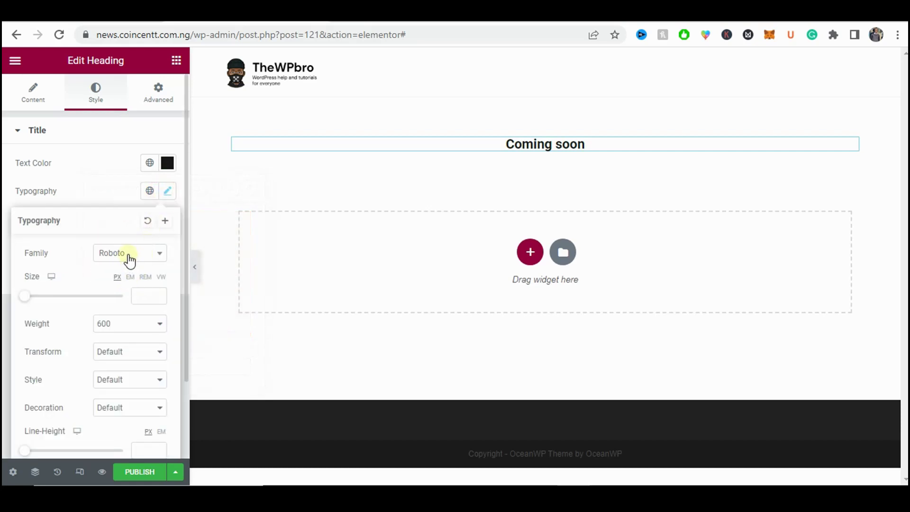
{"action": "left_click", "coordinate": [128, 253]}
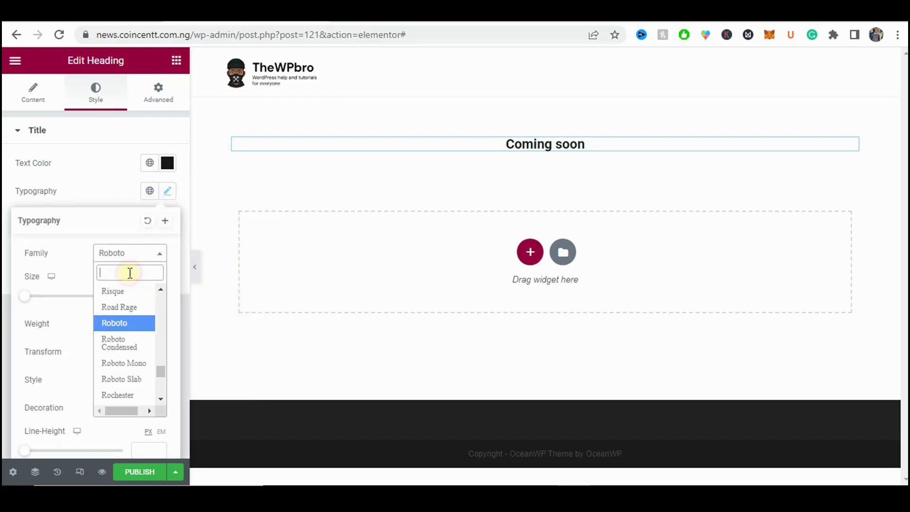
{"action": "type", "text": "inter"}
{"action": "key", "text": "Return"}
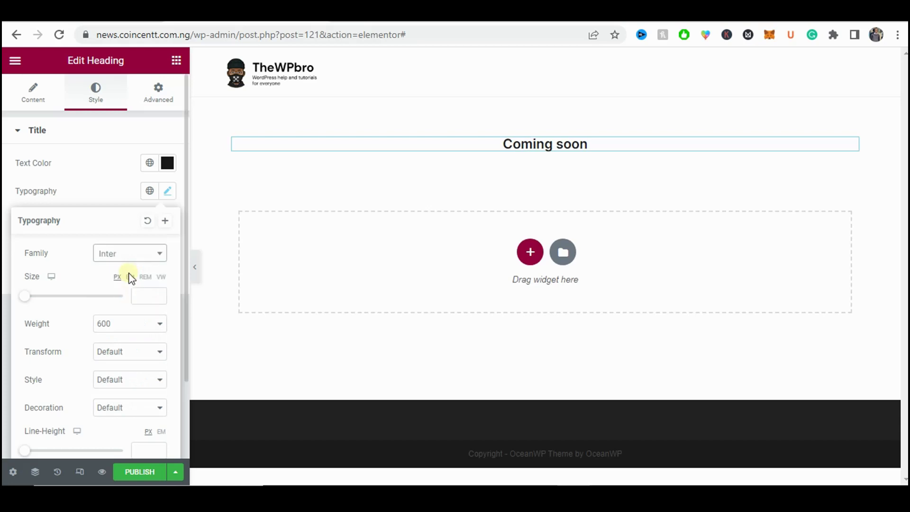
{"action": "left_click", "coordinate": [150, 296]}
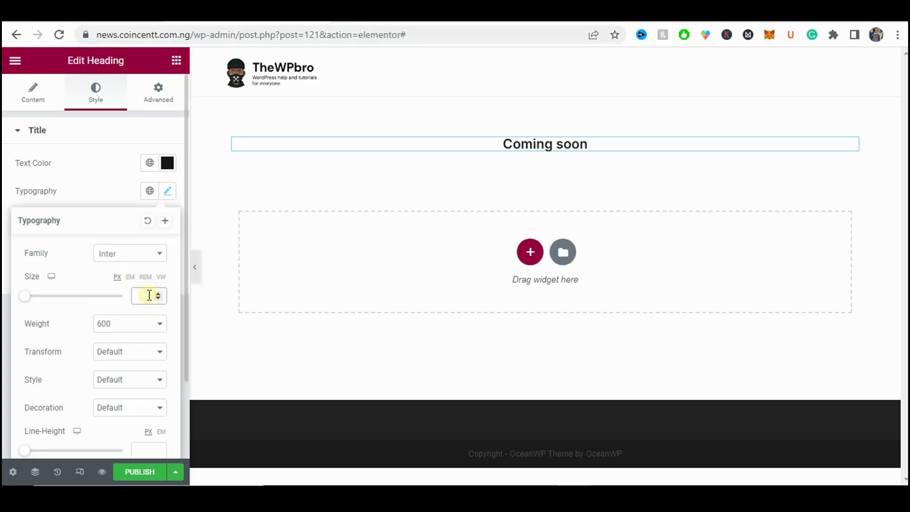
{"action": "type", "text": "50"}
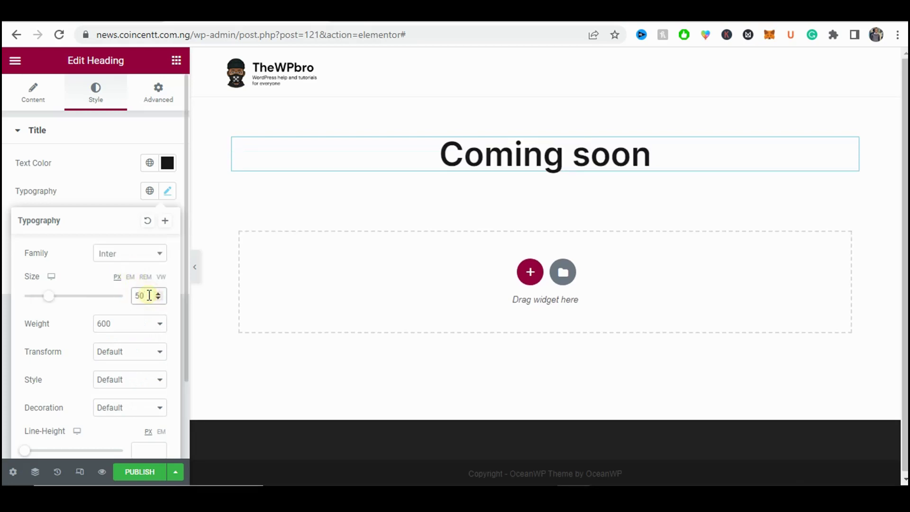
{"action": "left_click", "coordinate": [134, 326]}
{"action": "left_click", "coordinate": [114, 395]}
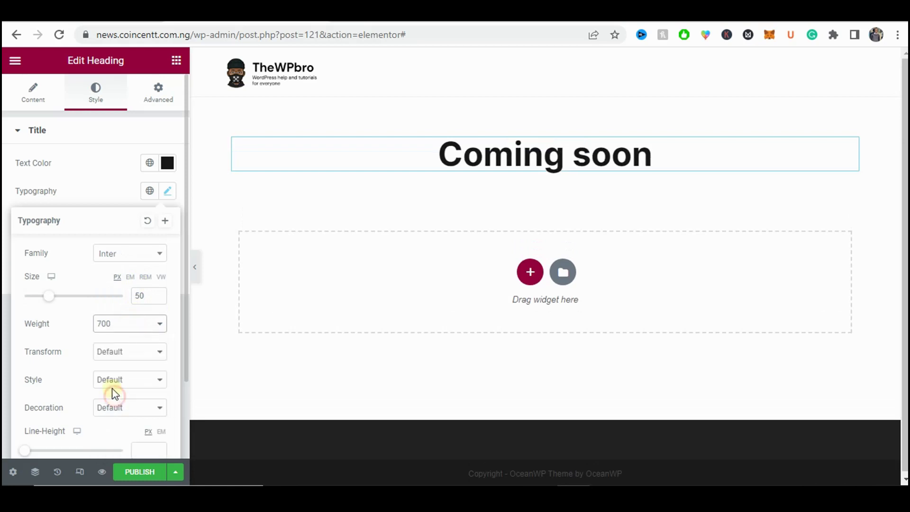
{"action": "left_click", "coordinate": [83, 197]}
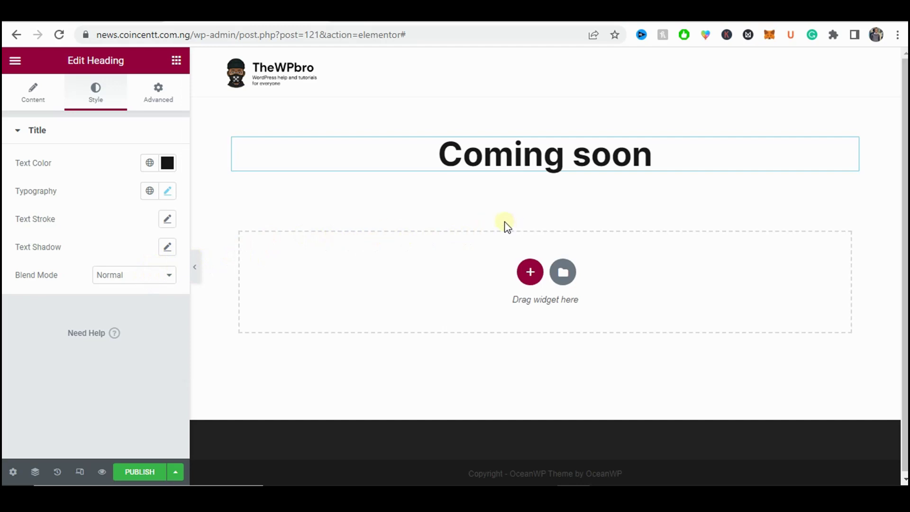
- Add a Text Editor widget below the heading and copy the two-line launch and waitlist message from the example page
{"action": "left_click", "coordinate": [175, 60]}
{"action": "left_click_drag", "start_coordinate": [148, 298], "coordinate": [525, 166]}
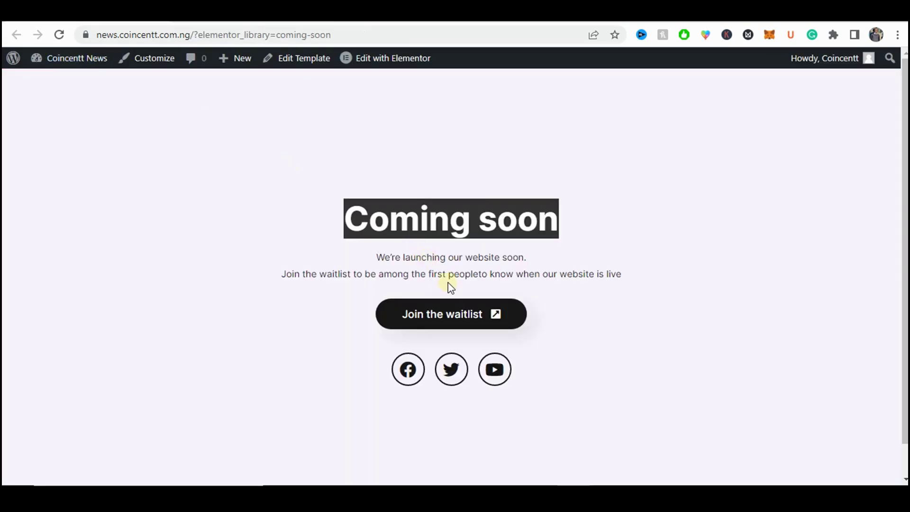
{"action": "triple_click", "coordinate": [448, 270]}
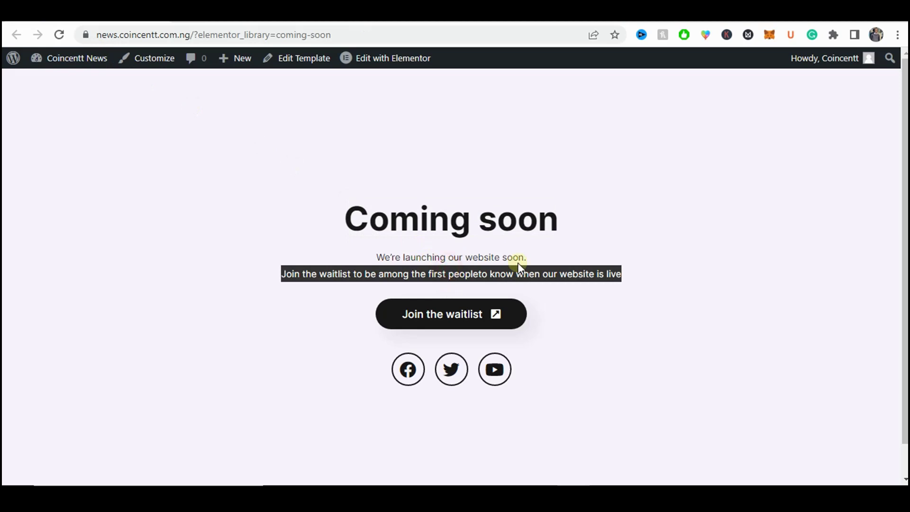
{"action": "left_click", "coordinate": [553, 260]}
{"action": "left_click_drag", "start_coordinate": [622, 275], "coordinate": [354, 262]}
{"action": "key", "text": "ctrl+c"}
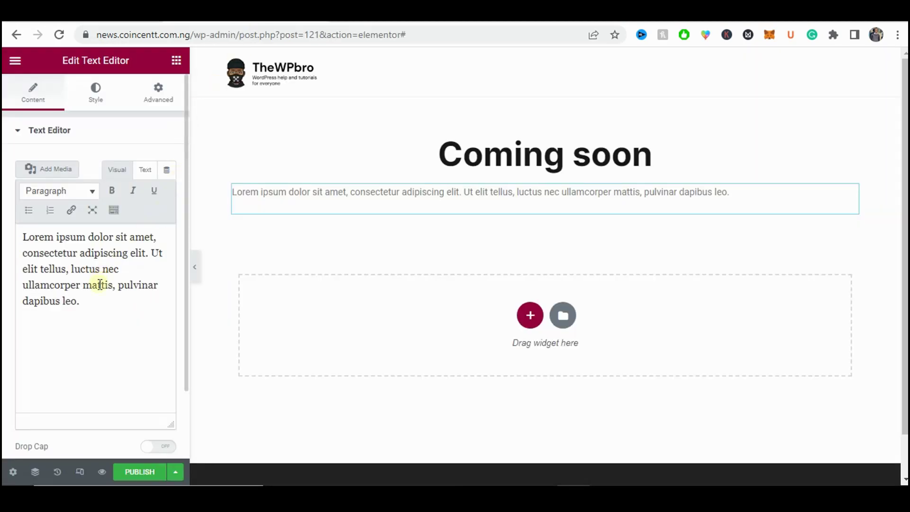
- Replace the Text Editor's placeholder text with the copied message and correct "peopleto" to "people to"
{"action": "left_click", "coordinate": [83, 301]}
{"action": "key", "text": "ctrl+a"}
{"action": "key", "text": "ctrl+v"}
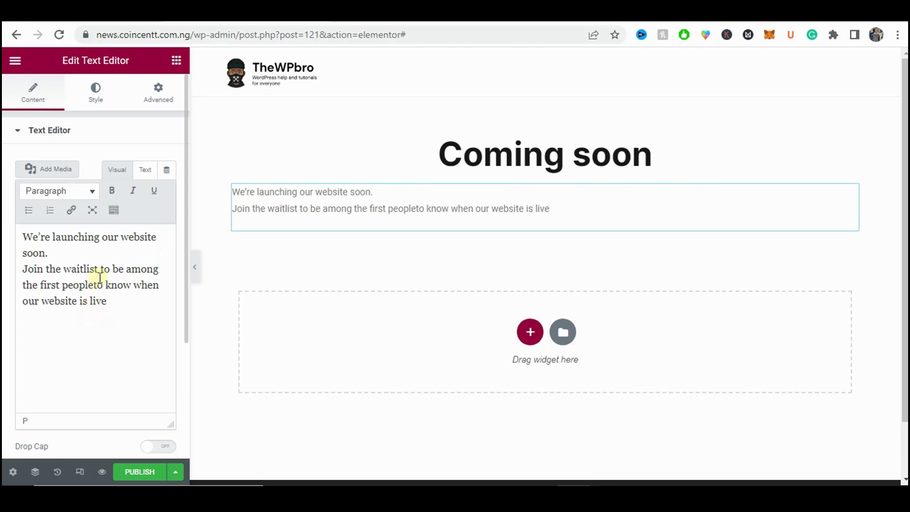
{"action": "left_click", "coordinate": [95, 283]}
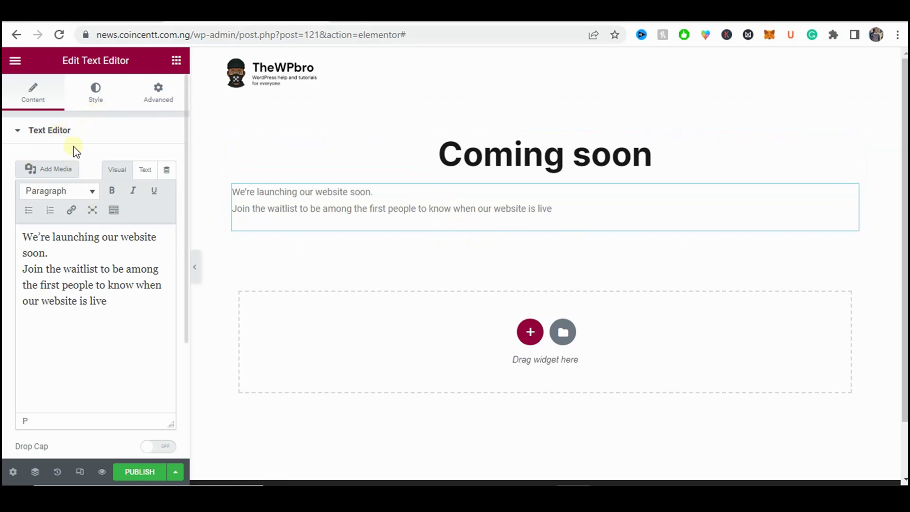
- Center the launch message and set its text color to 171717
{"action": "left_click", "coordinate": [95, 97]}
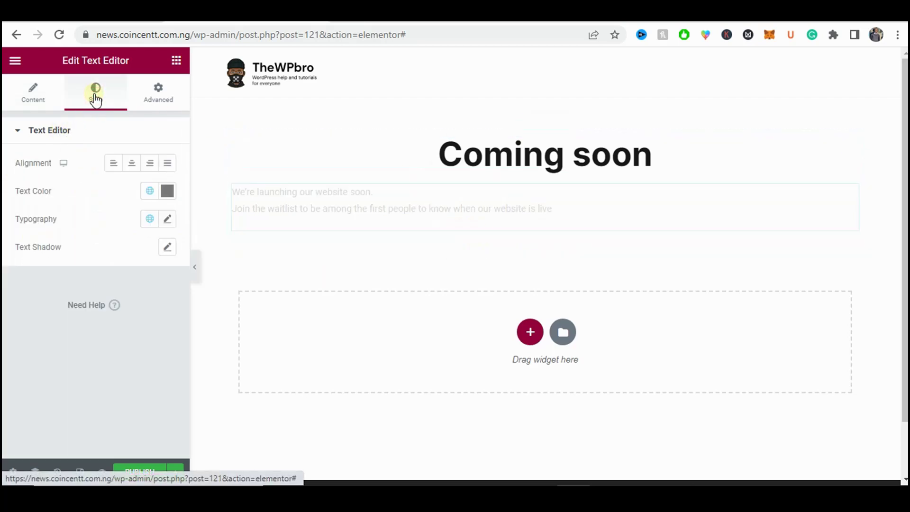
{"action": "left_click", "coordinate": [136, 164]}
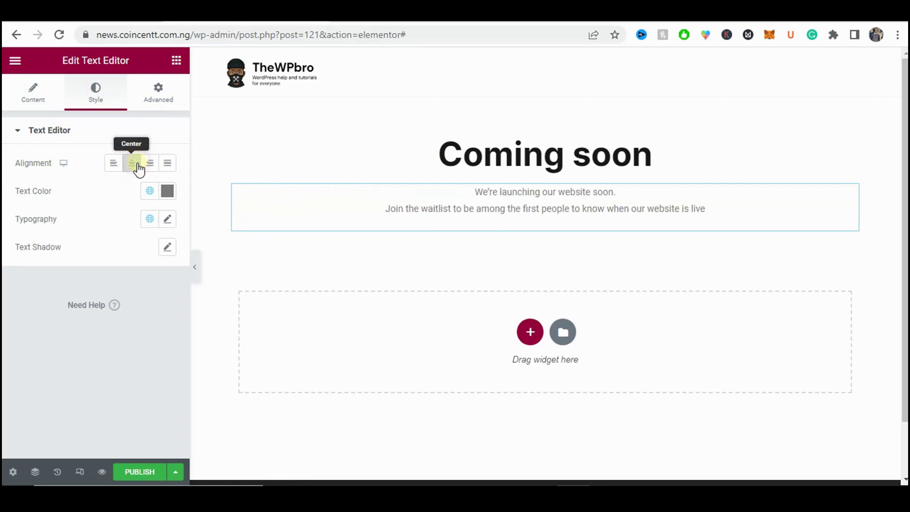
{"action": "left_click", "coordinate": [167, 196]}
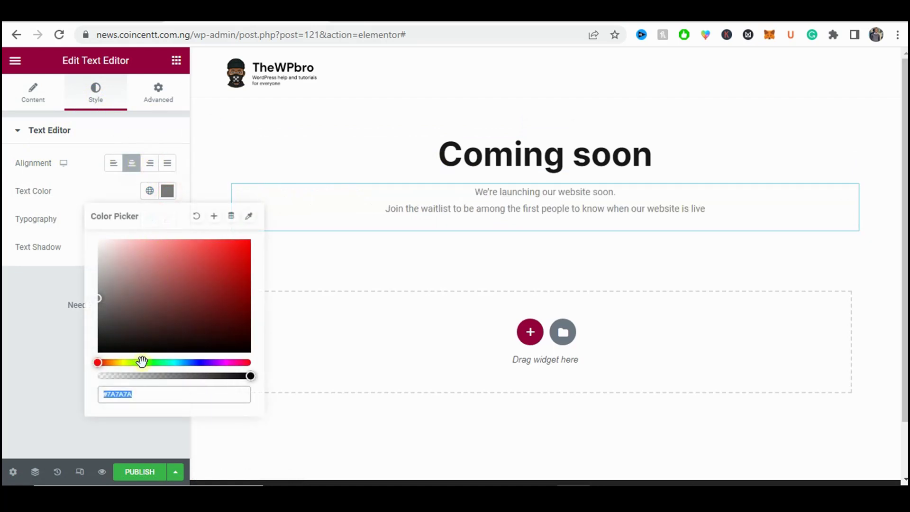
{"action": "type", "text": "171717"}
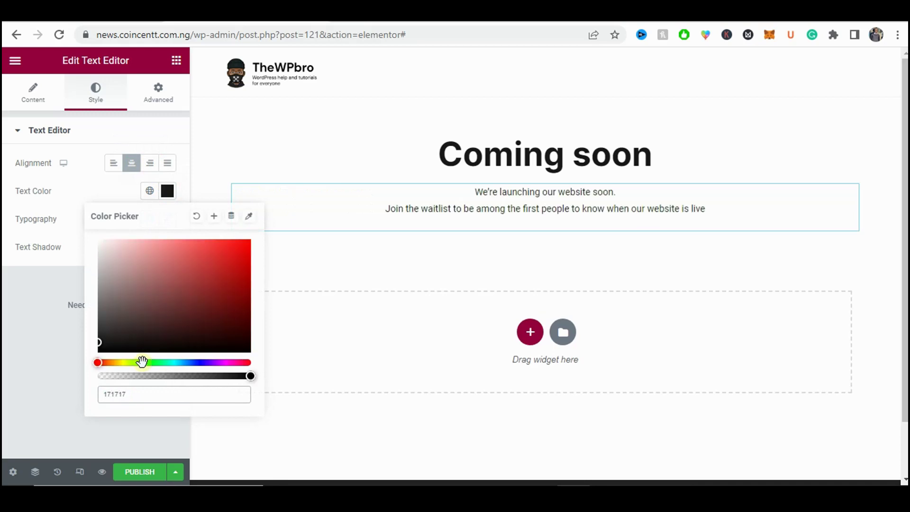
{"action": "left_click", "coordinate": [37, 327]}
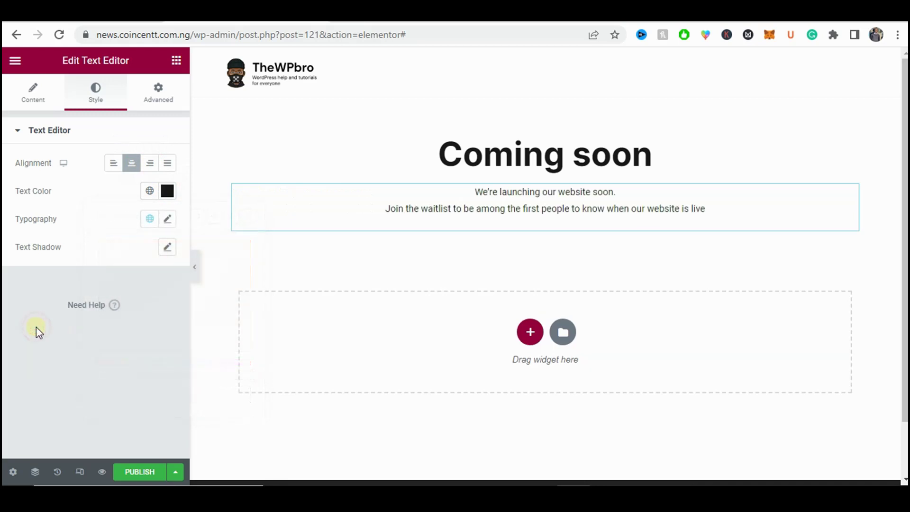
- Change the launch message's font family to Inter
{"action": "left_click", "coordinate": [167, 218]}
{"action": "left_click", "coordinate": [125, 283]}
{"action": "left_click", "coordinate": [124, 300]}
{"action": "type", "text": "inter"}
{"action": "key", "text": "Return"}
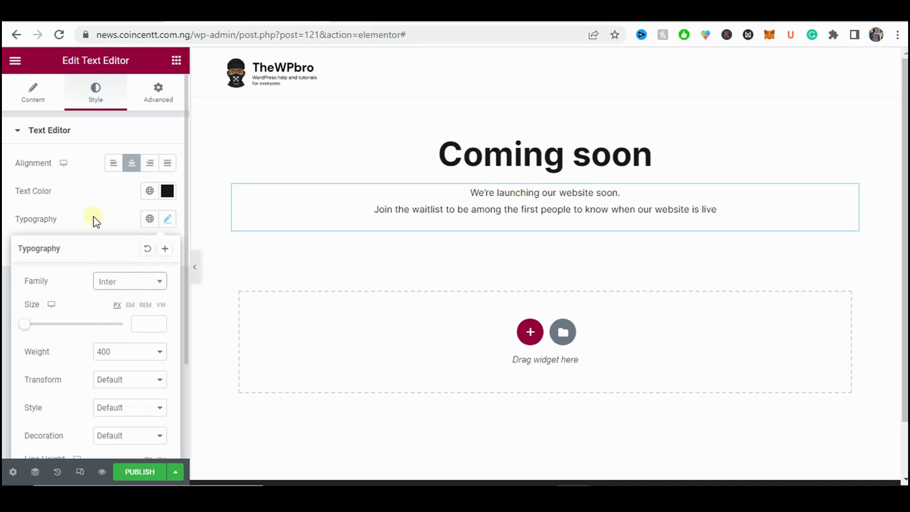
{"action": "left_click", "coordinate": [93, 192]}
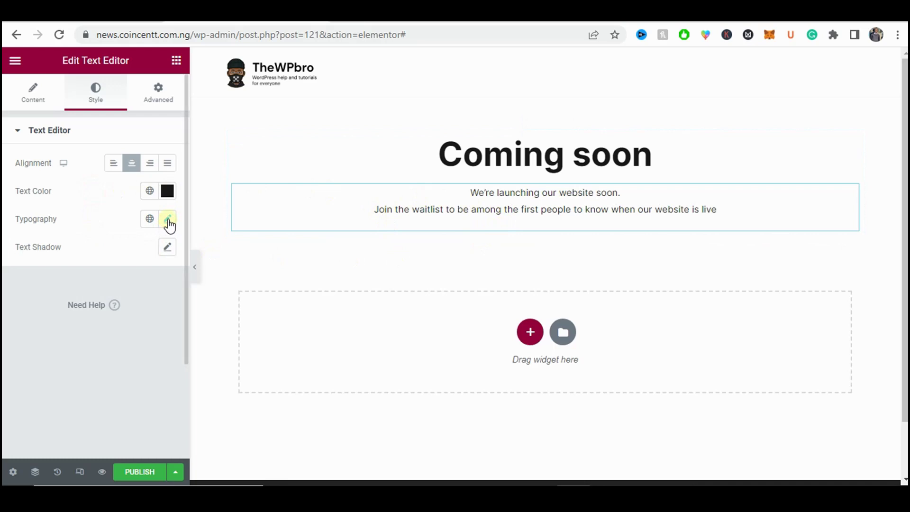
- Add a Button widget below the launch message, with Medium size and centered alignment
{"action": "left_click", "coordinate": [178, 66]}
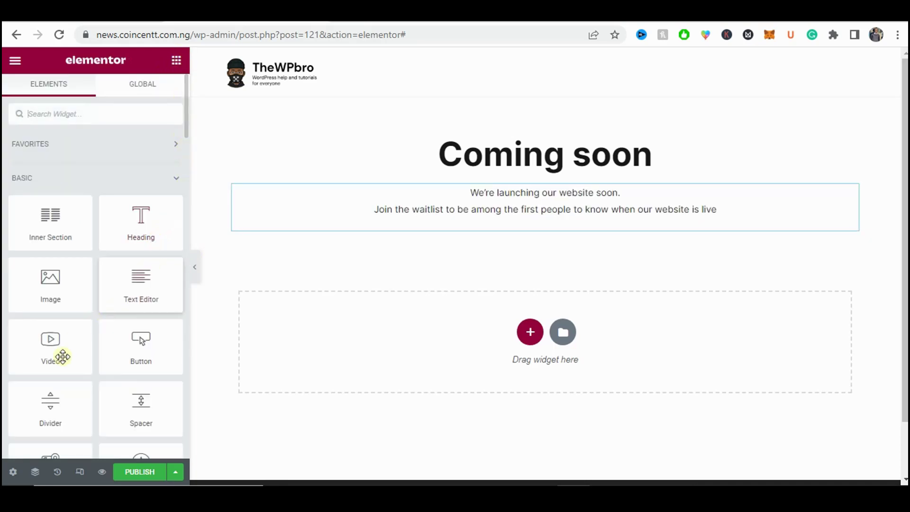
{"action": "scroll", "coordinate": [75, 345], "scroll_direction": "down", "scroll_amount": 3}
{"action": "left_click_drag", "start_coordinate": [124, 211], "coordinate": [463, 218]}
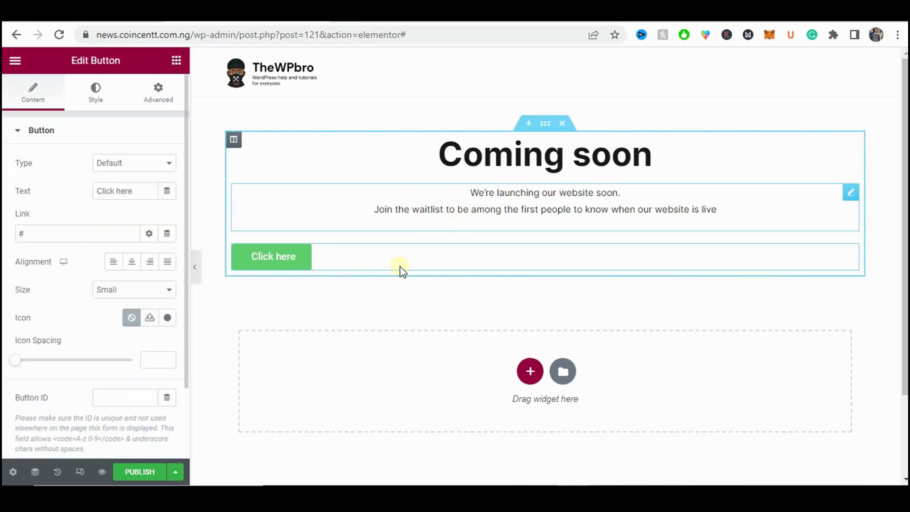
{"action": "left_click", "coordinate": [151, 290]}
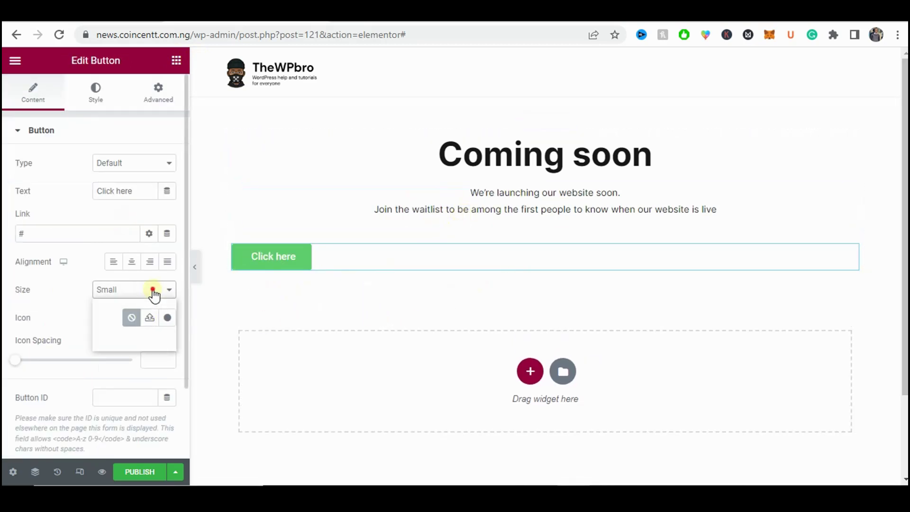
{"action": "left_click", "coordinate": [145, 323]}
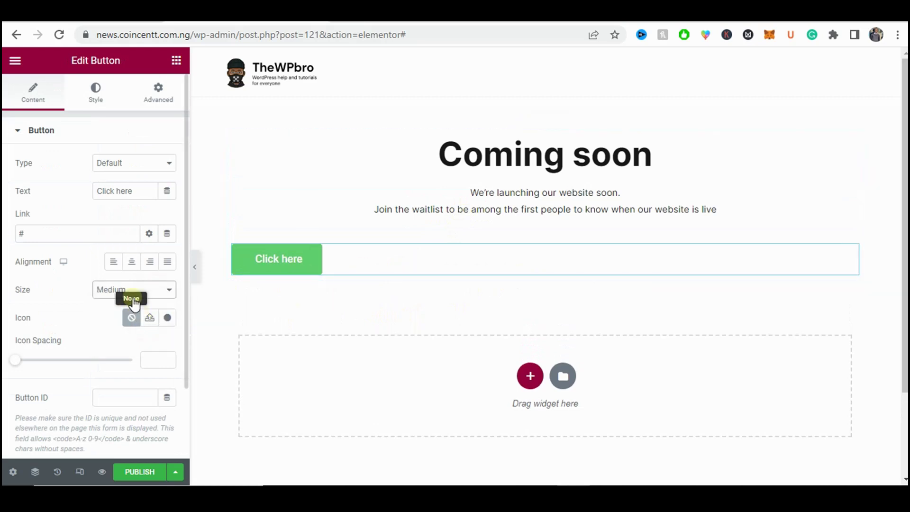
{"action": "left_click", "coordinate": [132, 262]}
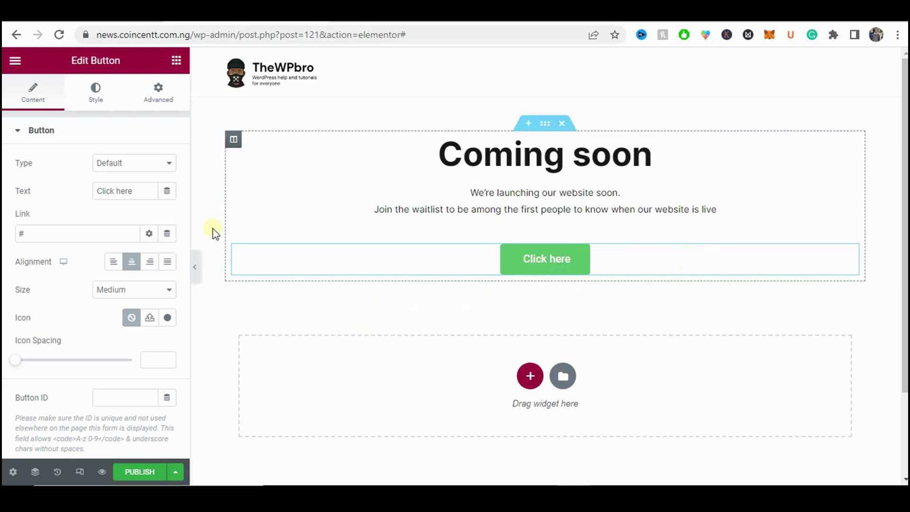
- Search the widget library for "for" and check the Form widget's availability
{"action": "left_click", "coordinate": [178, 63]}
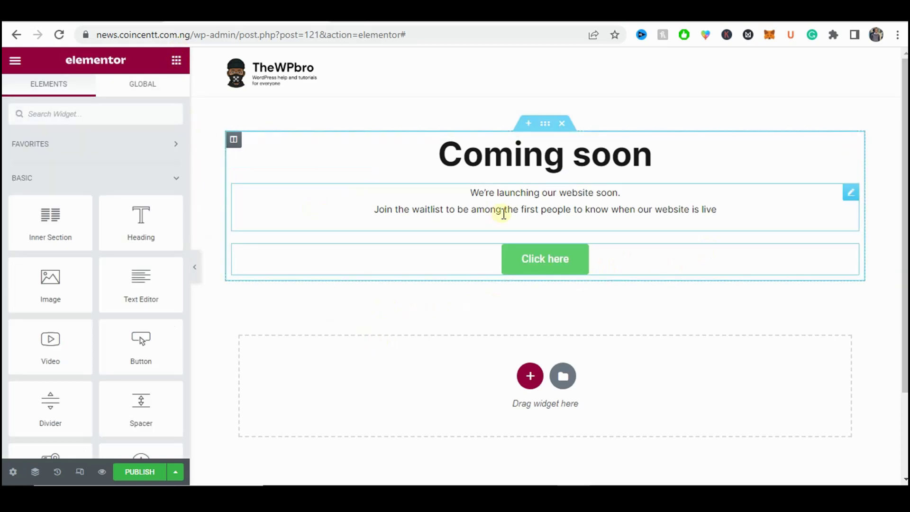
{"action": "left_click", "coordinate": [104, 120]}
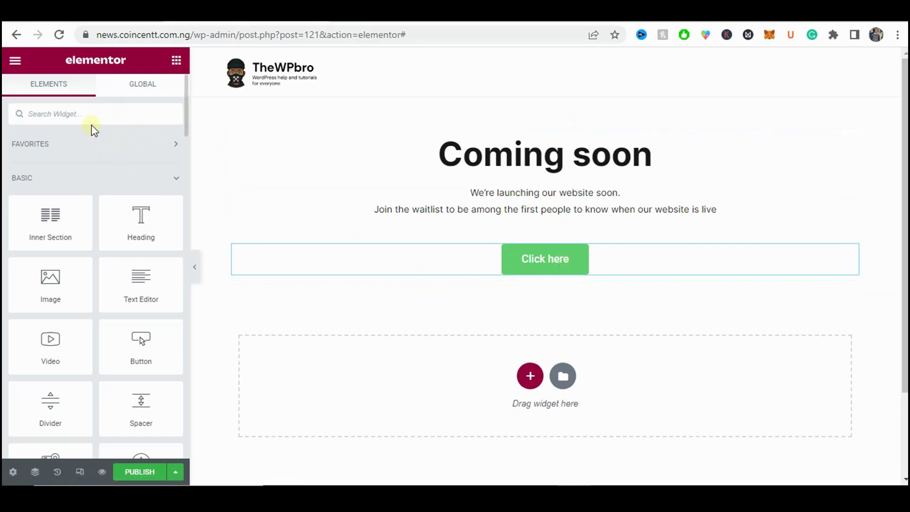
{"action": "type", "text": "f"}
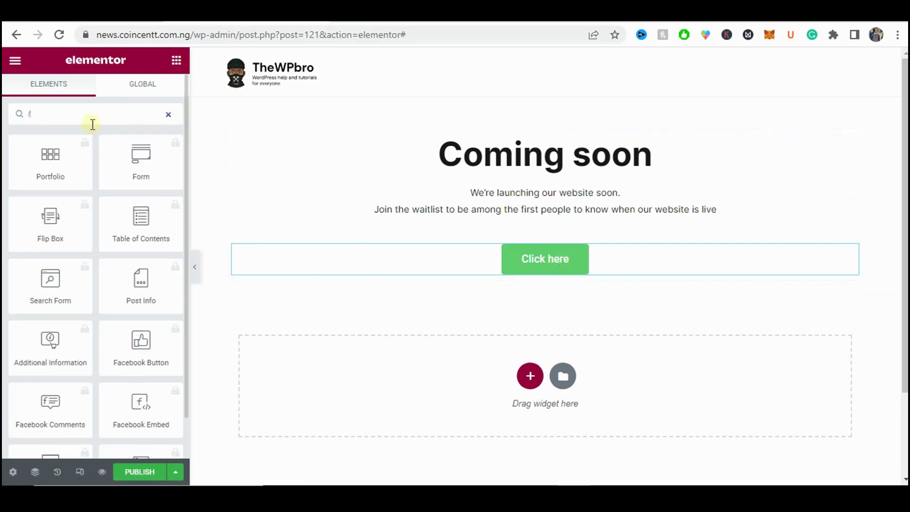
{"action": "type", "text": "or"}
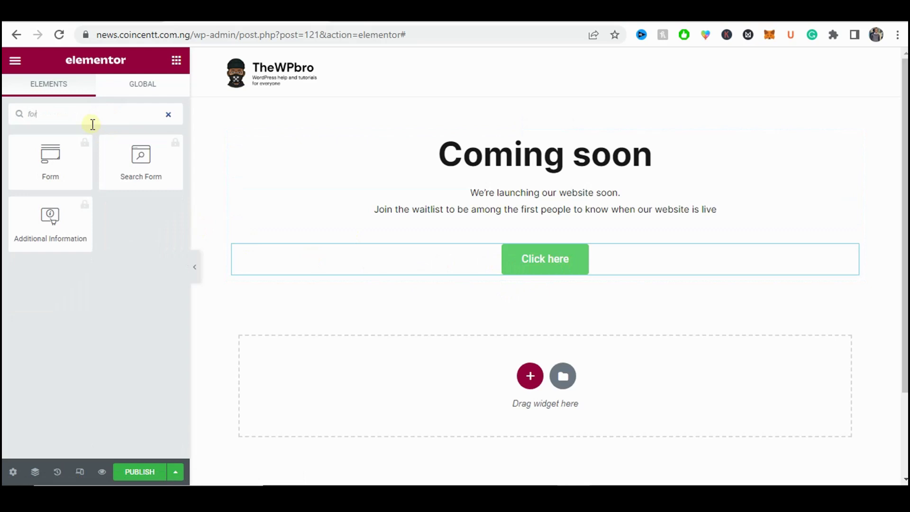
{"action": "left_click", "coordinate": [67, 161]}
{"action": "left_click", "coordinate": [167, 147]}
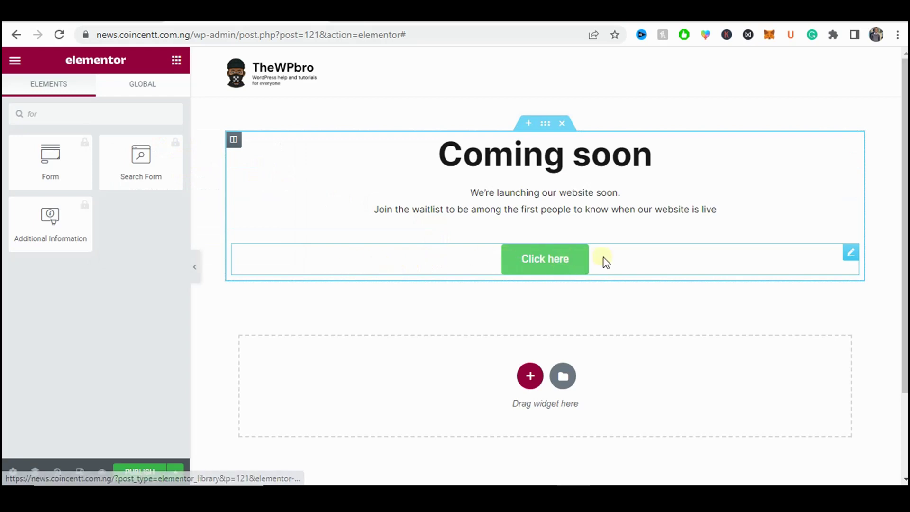
- Set the text of the button below the launch message to "Join the waitlist"
{"action": "left_click", "coordinate": [467, 270]}
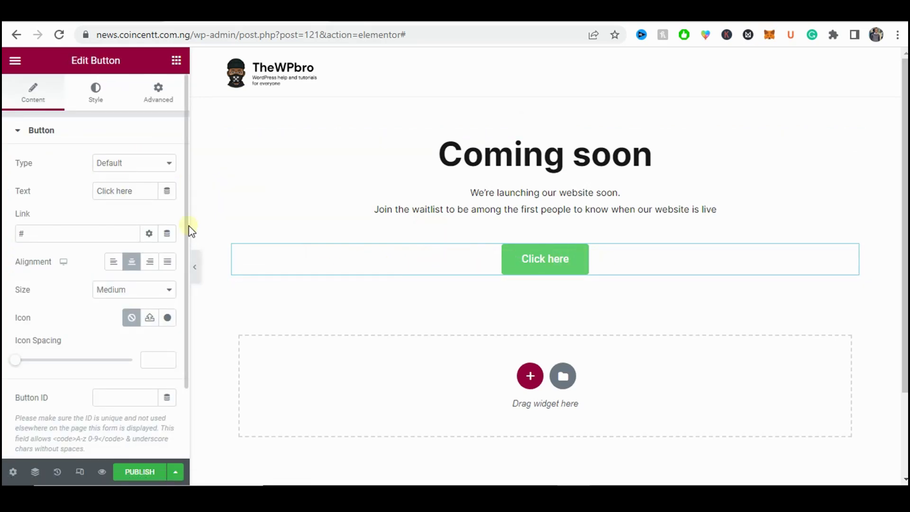
{"action": "left_click", "coordinate": [36, 234]}
{"action": "key", "text": "BackSpace"}
{"action": "left_click", "coordinate": [31, 232]}
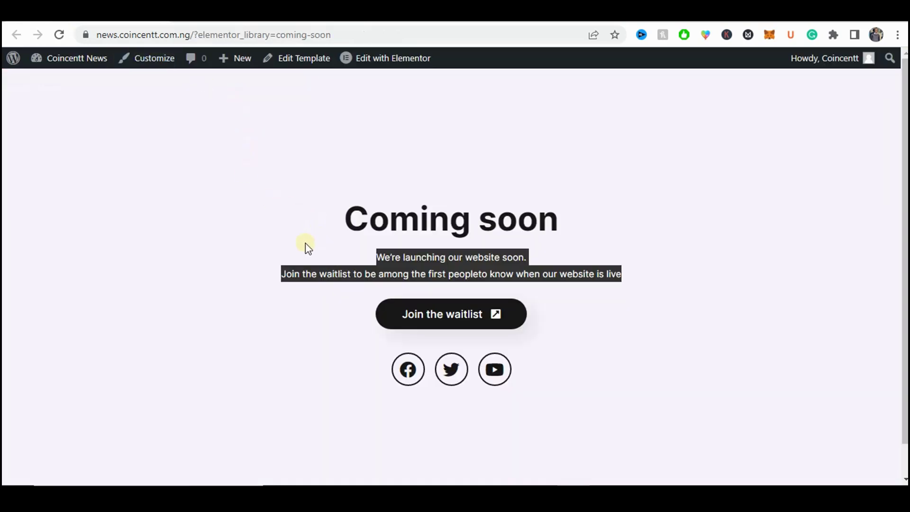
{"action": "left_click", "coordinate": [307, 247]}
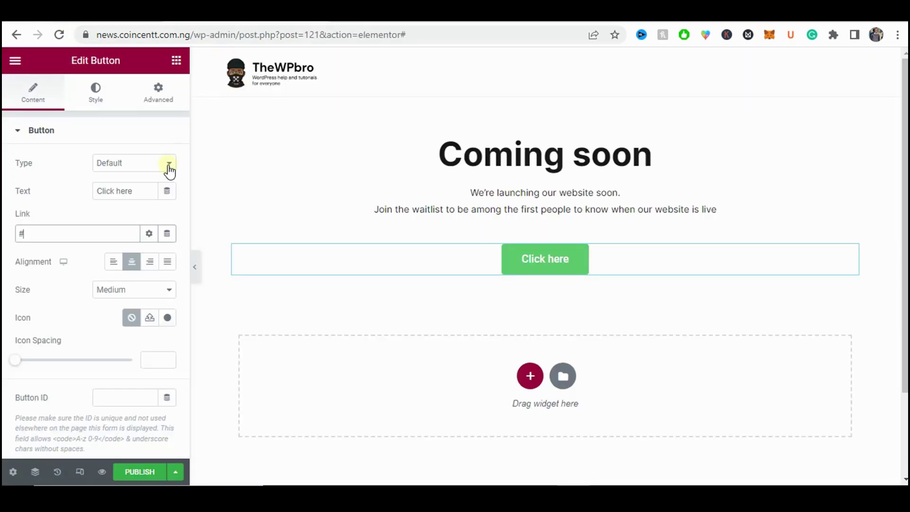
{"action": "triple_click", "coordinate": [134, 186]}
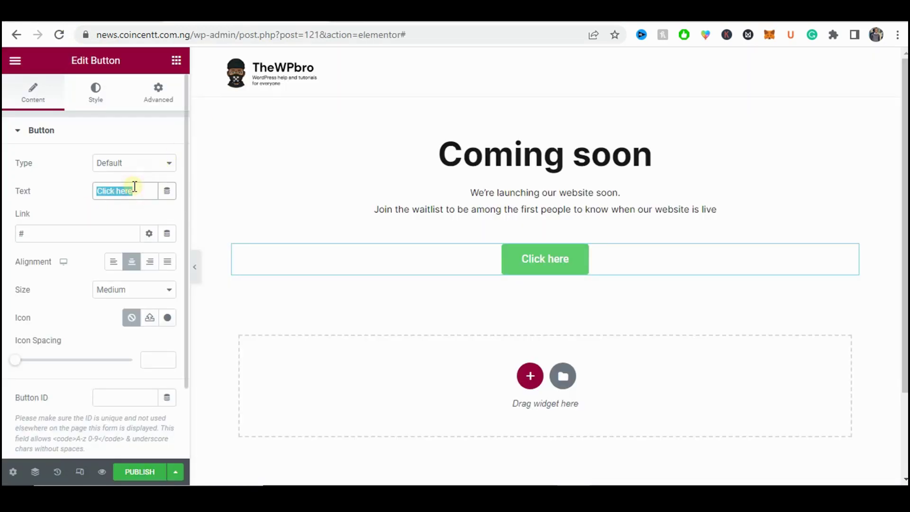
{"action": "type", "text": "Join the"}
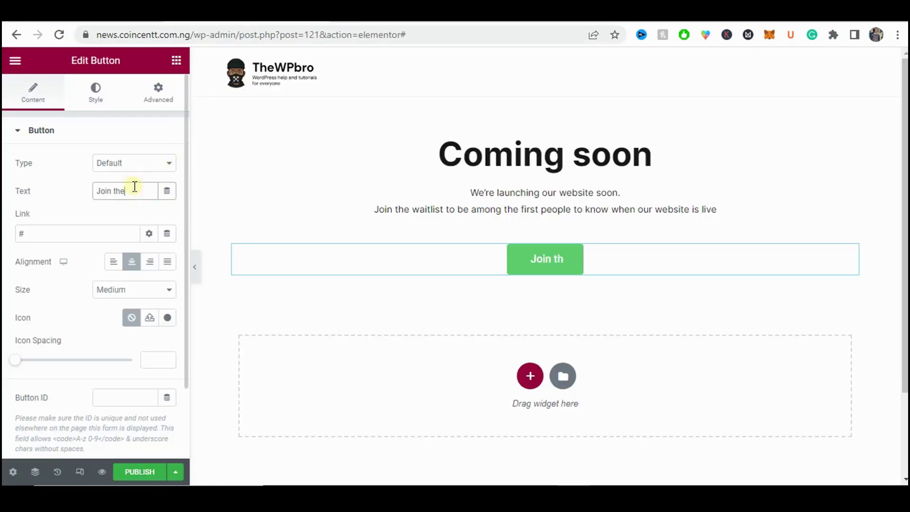
{"action": "type", "text": " waitlist"}
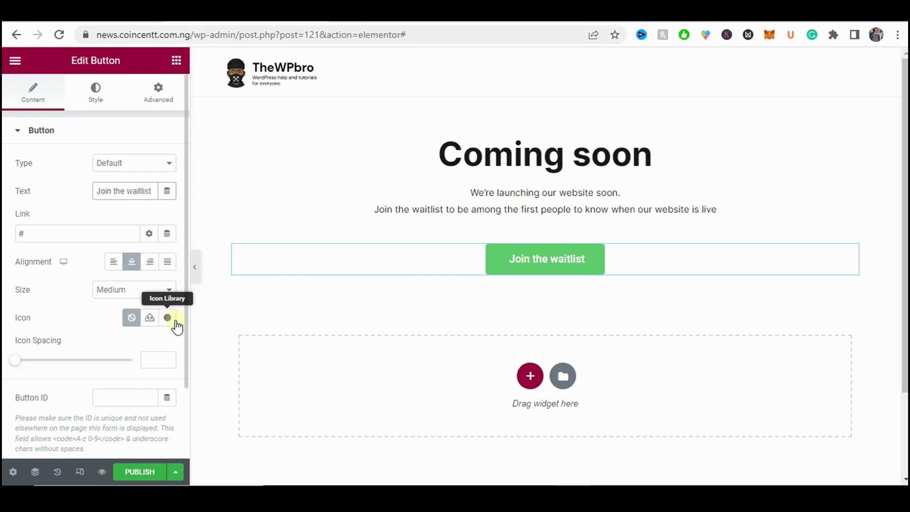
- Find the External icons by filtering for "exter" and insert the solid square version into the waitlist button
{"action": "left_click", "coordinate": [168, 319]}
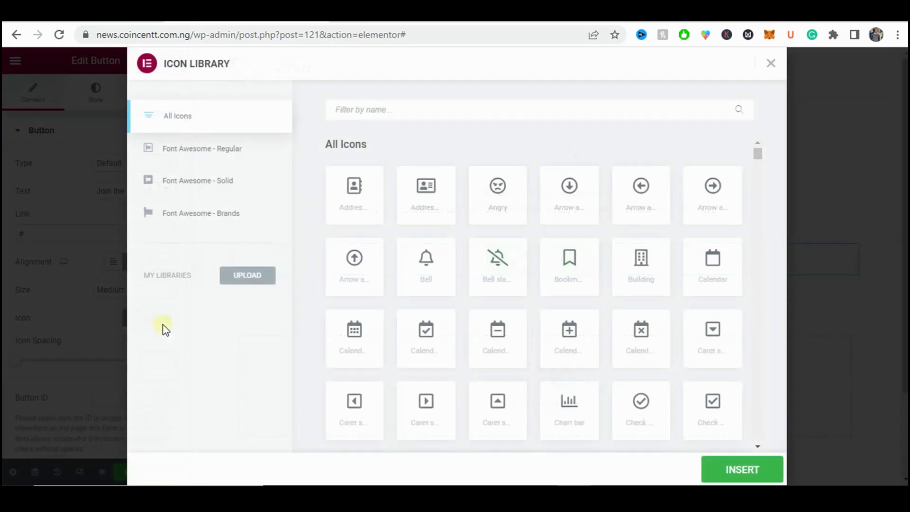
{"action": "left_click", "coordinate": [431, 104]}
{"action": "type", "text": "exter"}
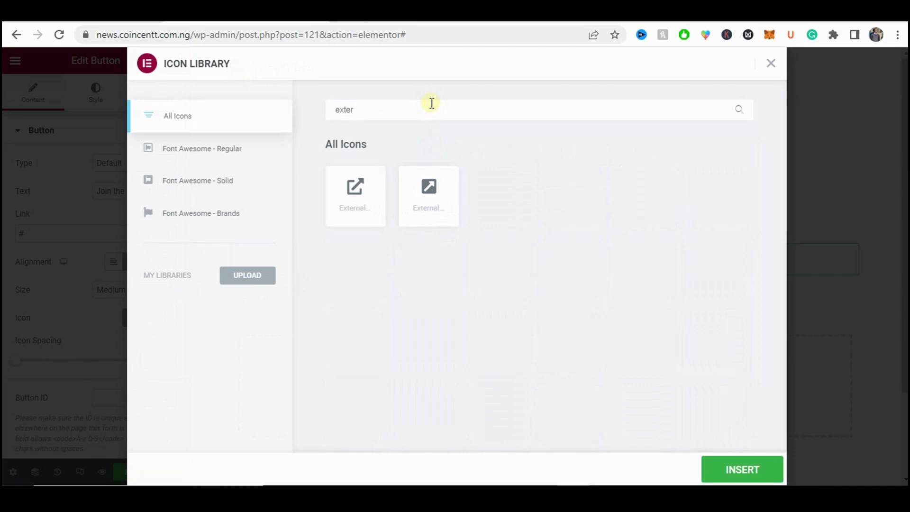
{"action": "left_click", "coordinate": [429, 186]}
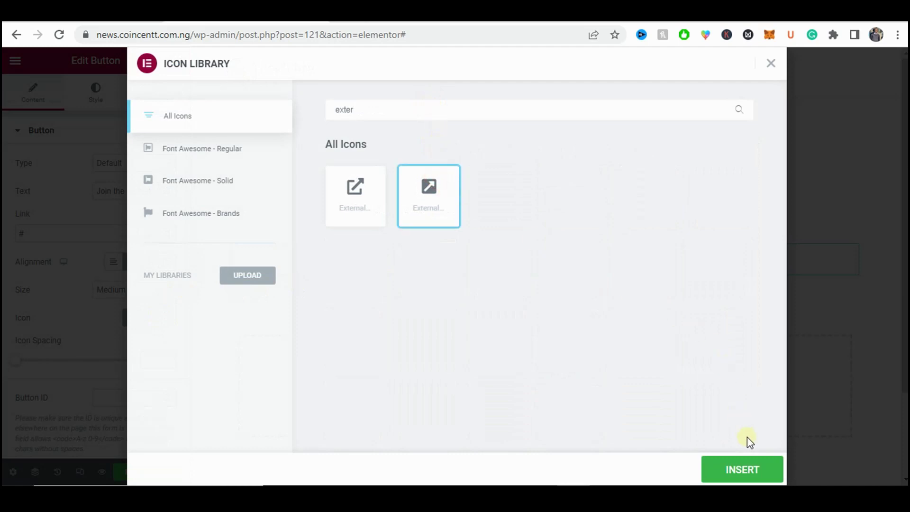
{"action": "left_click", "coordinate": [749, 467]}
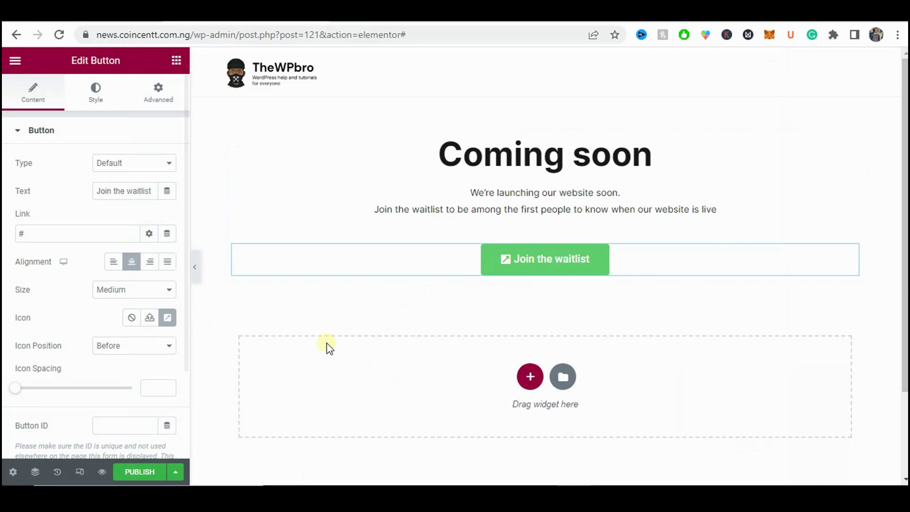
- Place the button's icon after the text with an icon spacing of 13
{"action": "left_click", "coordinate": [147, 349]}
{"action": "left_click", "coordinate": [105, 367]}
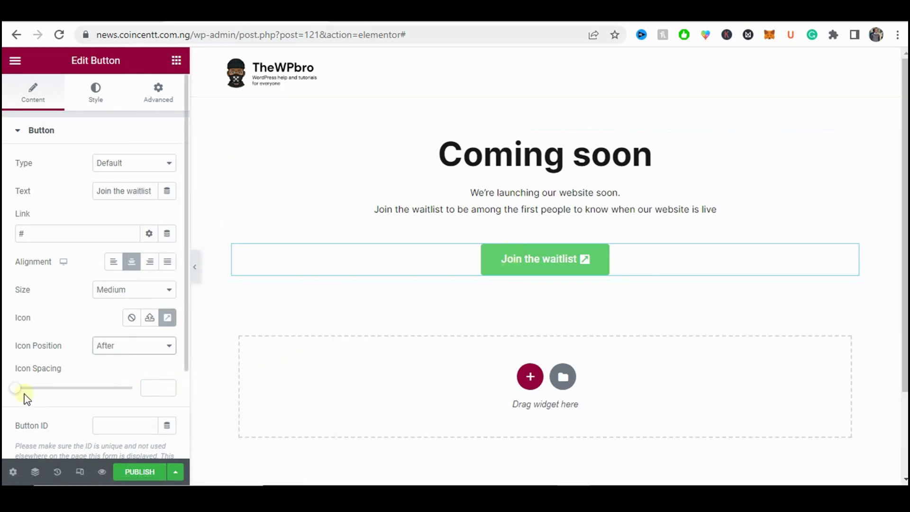
{"action": "left_click", "coordinate": [153, 395]}
{"action": "type", "text": "13"}
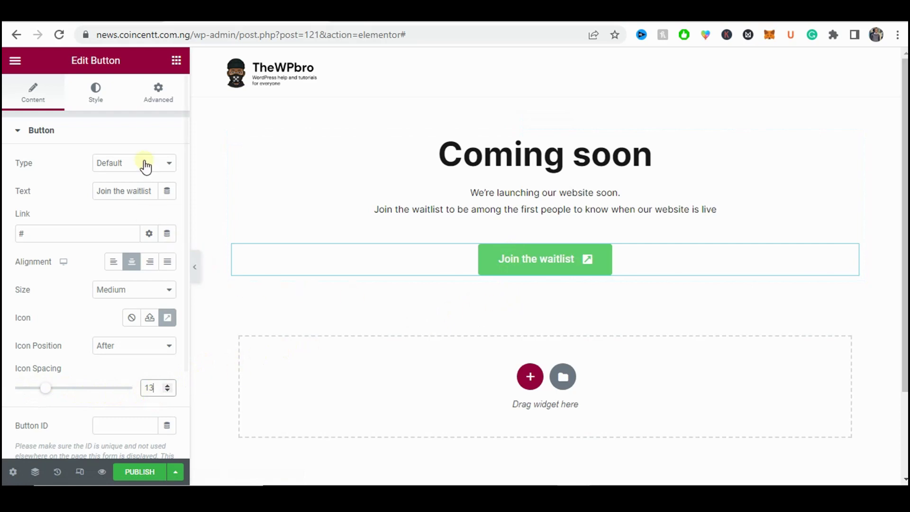
- Set the button's background color to 171717 and its border radius to 50 px on all corners
{"action": "left_click", "coordinate": [104, 99]}
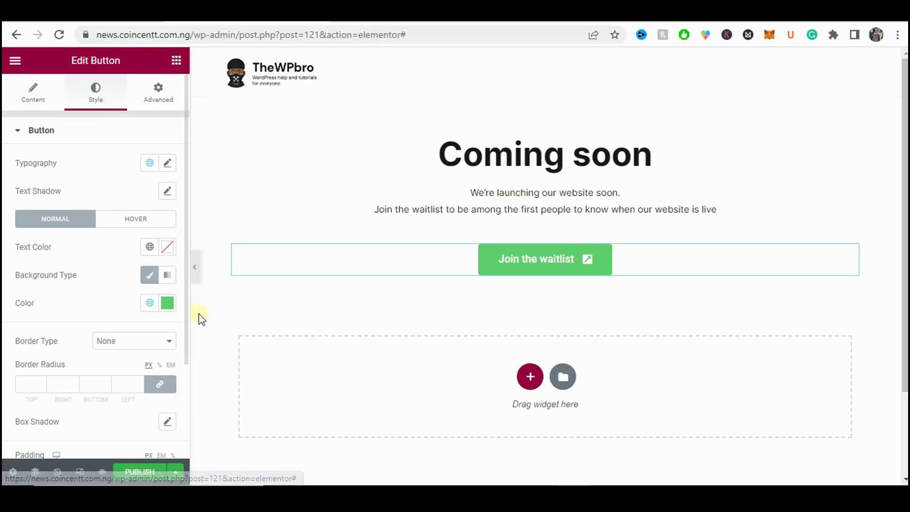
{"action": "left_click", "coordinate": [169, 305]}
{"action": "type", "text": "171717"}
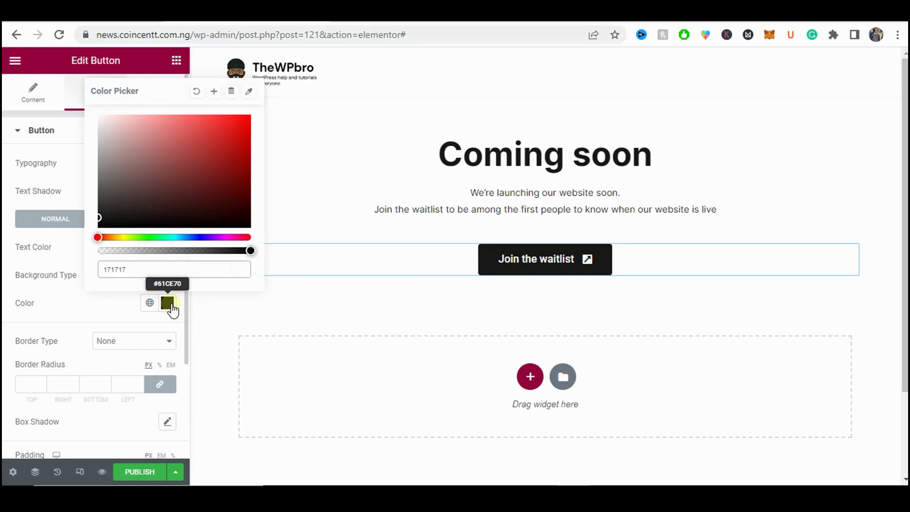
{"action": "left_click", "coordinate": [44, 315]}
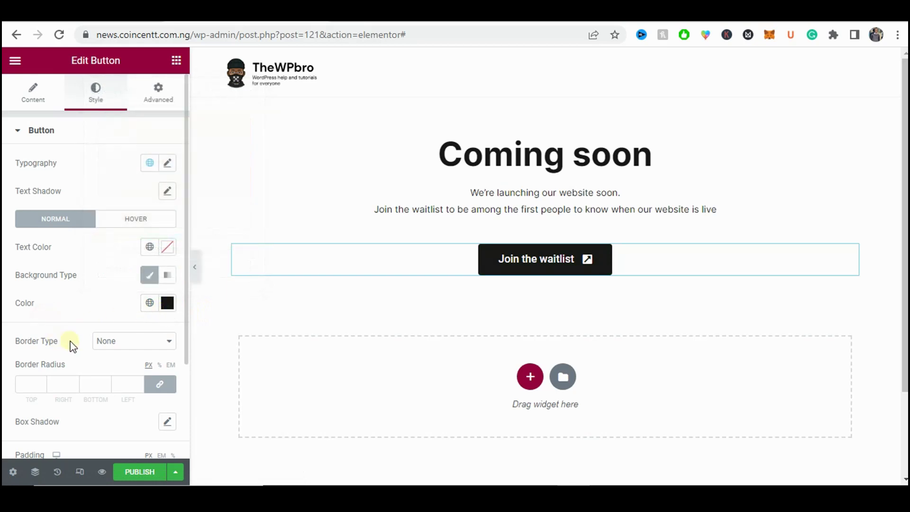
{"action": "left_click", "coordinate": [29, 383]}
{"action": "type", "text": "50"}
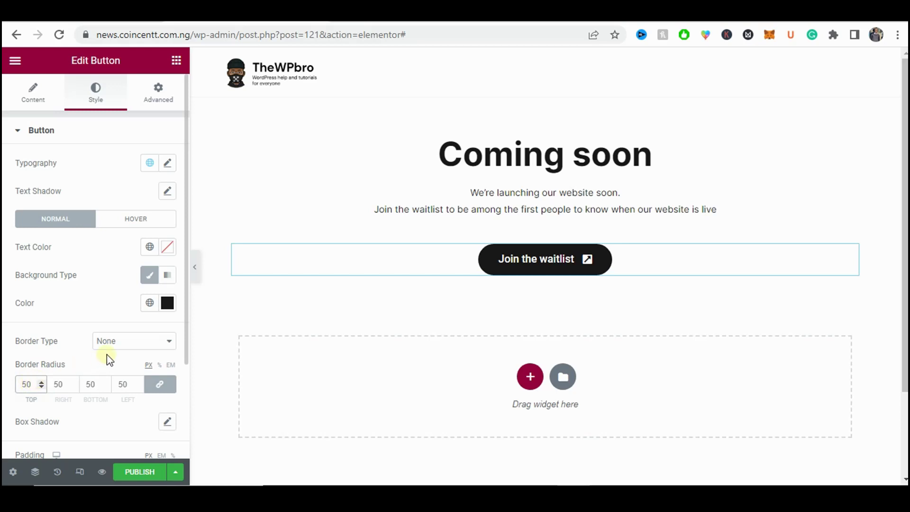
- Unlink the button's padding values and set them to 15 px top and bottom and 40 px right and left
{"action": "scroll", "coordinate": [94, 327], "scroll_direction": "down", "scroll_amount": 3}
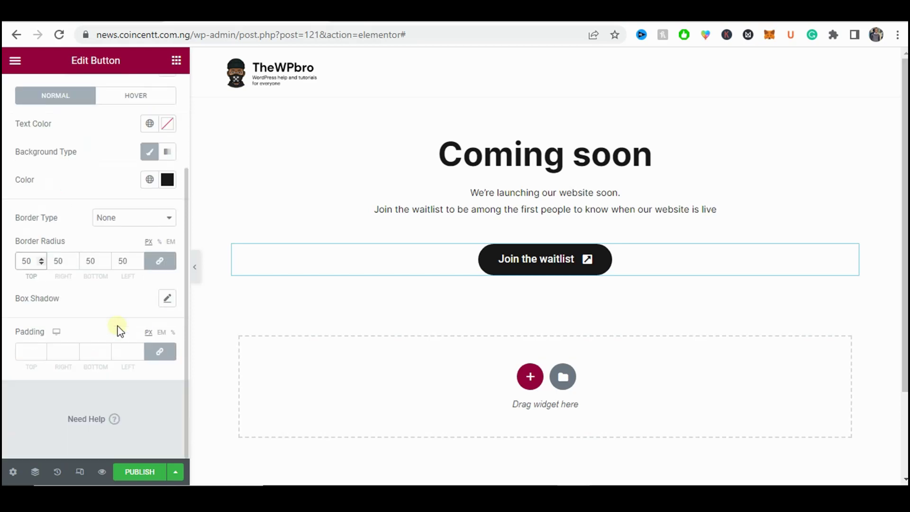
{"action": "left_click", "coordinate": [160, 351]}
{"action": "left_click", "coordinate": [26, 351]}
{"action": "type", "text": "15"}
{"action": "left_click", "coordinate": [58, 352]}
{"action": "type", "text": "40"}
{"action": "left_click", "coordinate": [89, 352]}
{"action": "left_click", "coordinate": [29, 349]}
{"action": "key", "text": "BackSpace"}
{"action": "type", "text": "5"}
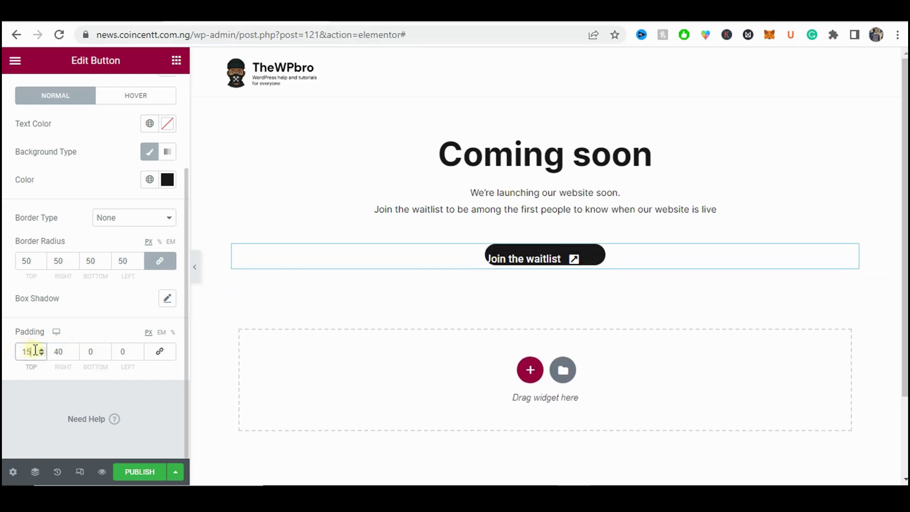
{"action": "left_click", "coordinate": [89, 351]}
{"action": "type", "text": "5"}
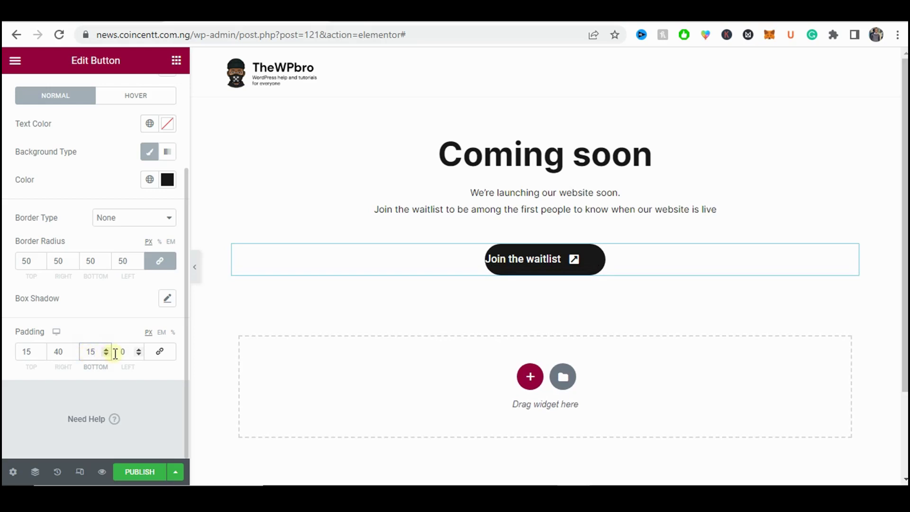
{"action": "left_click", "coordinate": [124, 351]}
{"action": "type", "text": "5"}
{"action": "type", "text": "40"}
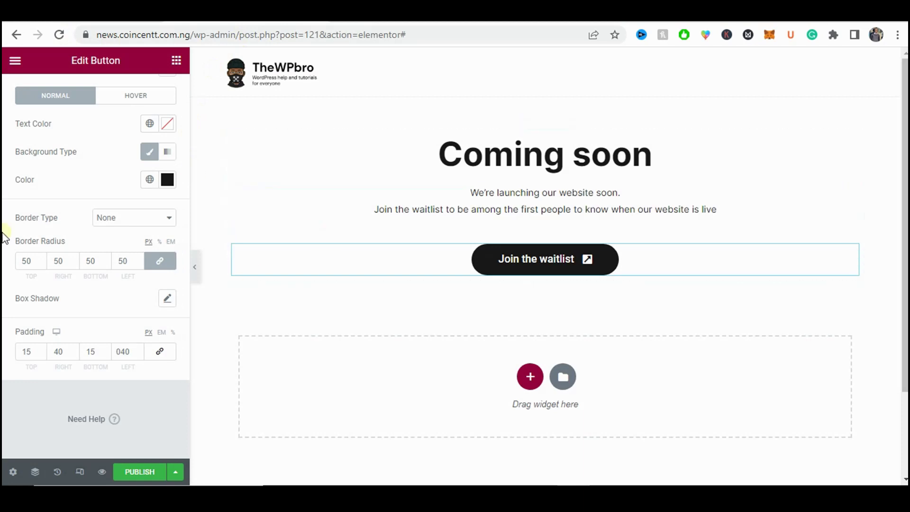
- Set the button's hover animation to Shrink
{"action": "scroll", "coordinate": [67, 183], "scroll_direction": "up", "scroll_amount": 3}
{"action": "left_click", "coordinate": [116, 221]}
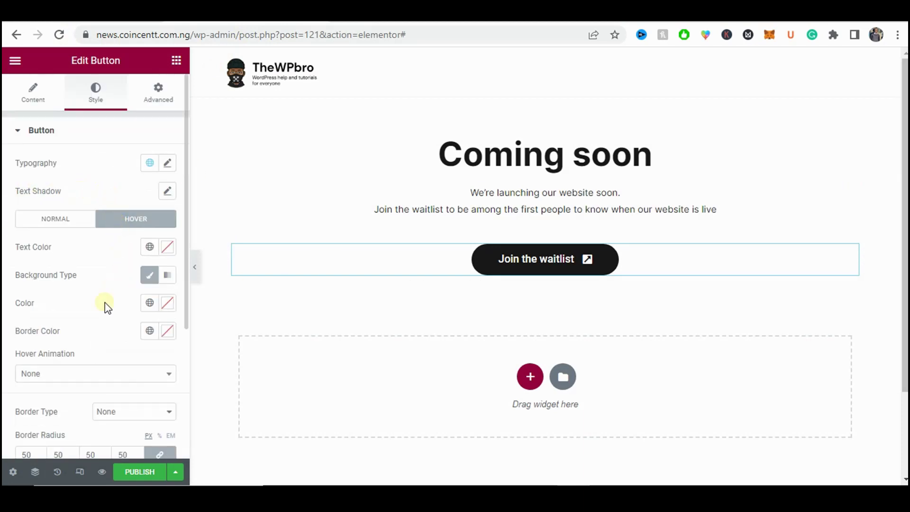
{"action": "scroll", "coordinate": [75, 351], "scroll_direction": "down", "scroll_amount": 3}
{"action": "left_click", "coordinate": [74, 240]}
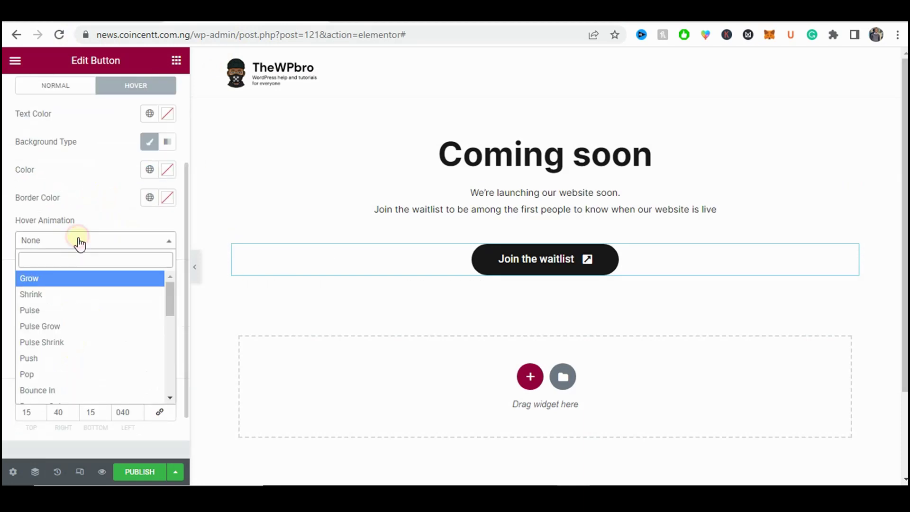
{"action": "left_click", "coordinate": [70, 294]}
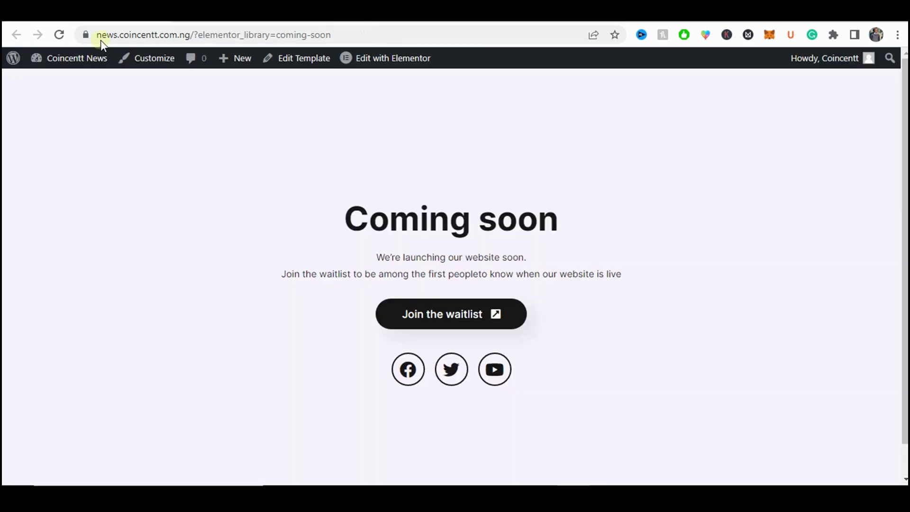
- Add a box shadow to the button with the translucent gray color rgba(95, 95, 95, 0.14)
{"action": "scroll", "coordinate": [644, 221], "scroll_direction": "down", "scroll_amount": 1}
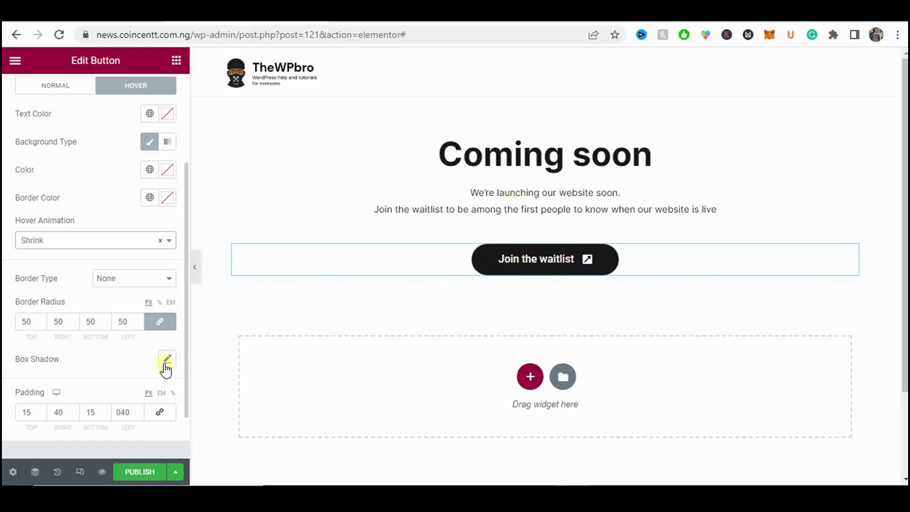
{"action": "left_click", "coordinate": [166, 361]}
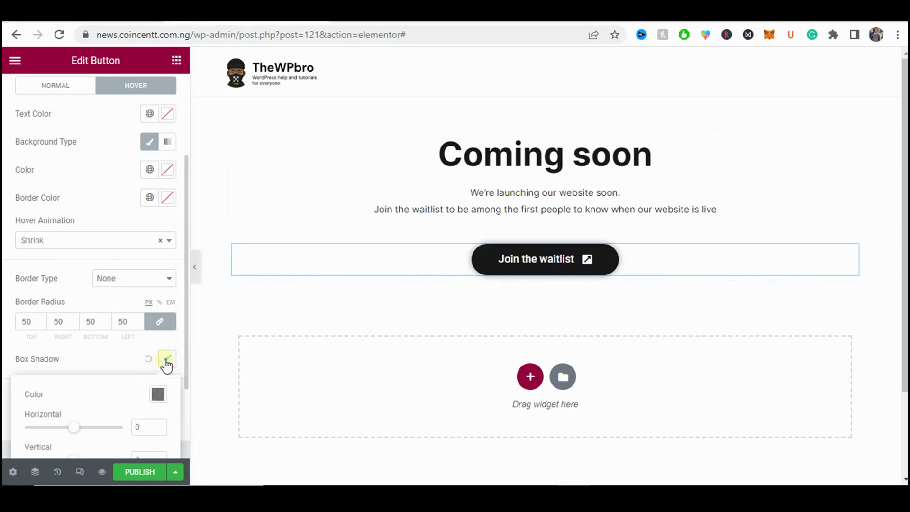
{"action": "scroll", "coordinate": [156, 327], "scroll_direction": "down", "scroll_amount": 3}
{"action": "left_click", "coordinate": [159, 281]}
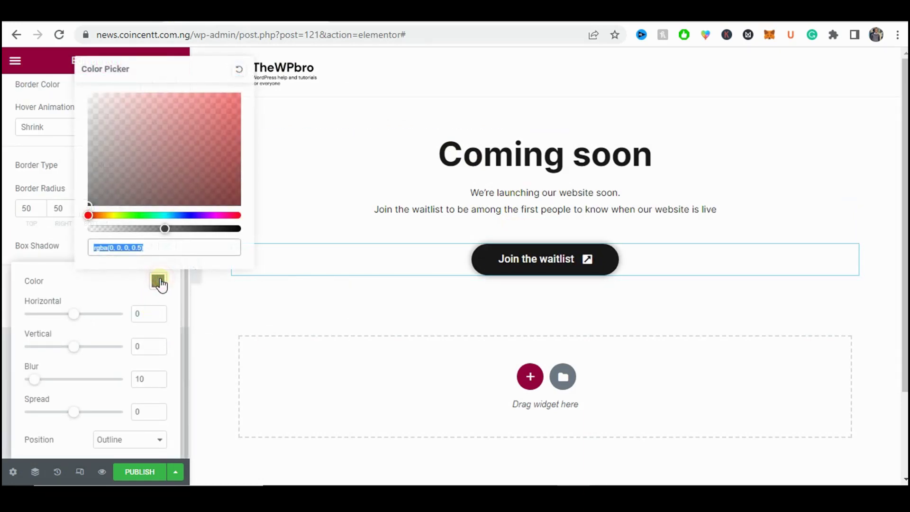
{"action": "left_click", "coordinate": [92, 193]}
{"action": "left_click_drag", "start_coordinate": [90, 193], "coordinate": [85, 163]}
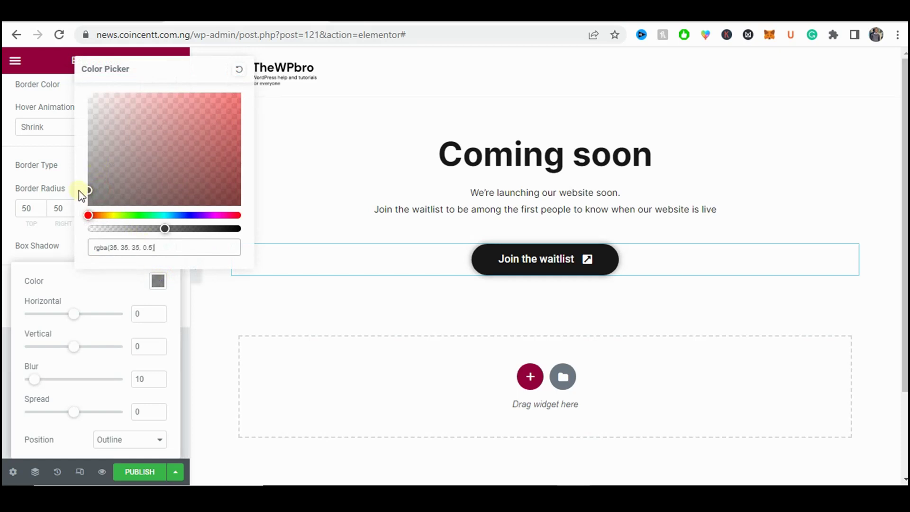
{"action": "left_click", "coordinate": [109, 229]}
{"action": "left_click", "coordinate": [128, 248]}
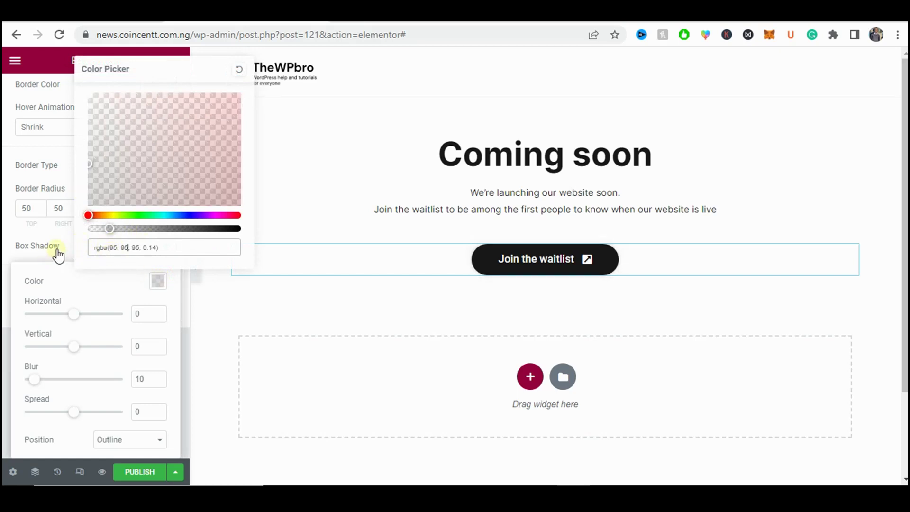
- Set the button's box shadow to 12 horizontal, 12 vertical and 30 blur, and preview the page without the editing panel
{"action": "left_click", "coordinate": [147, 312]}
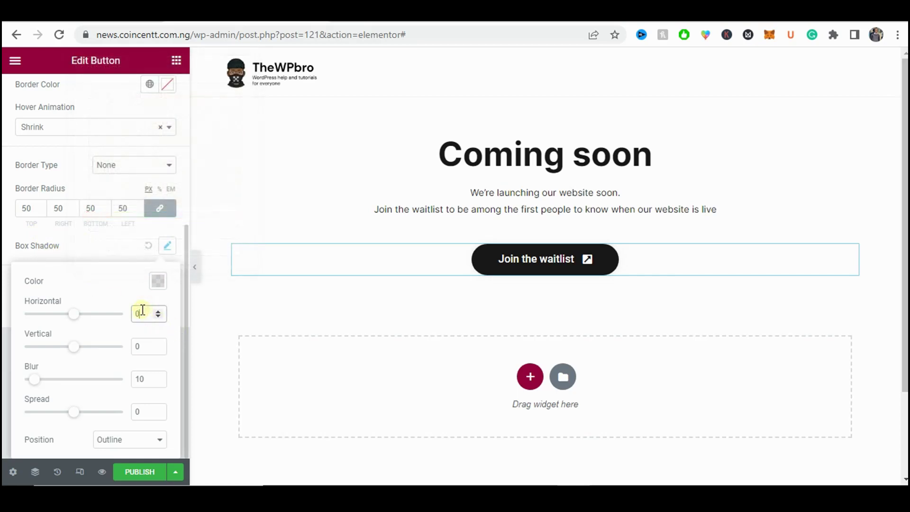
{"action": "type", "text": "12"}
{"action": "left_click", "coordinate": [145, 341]}
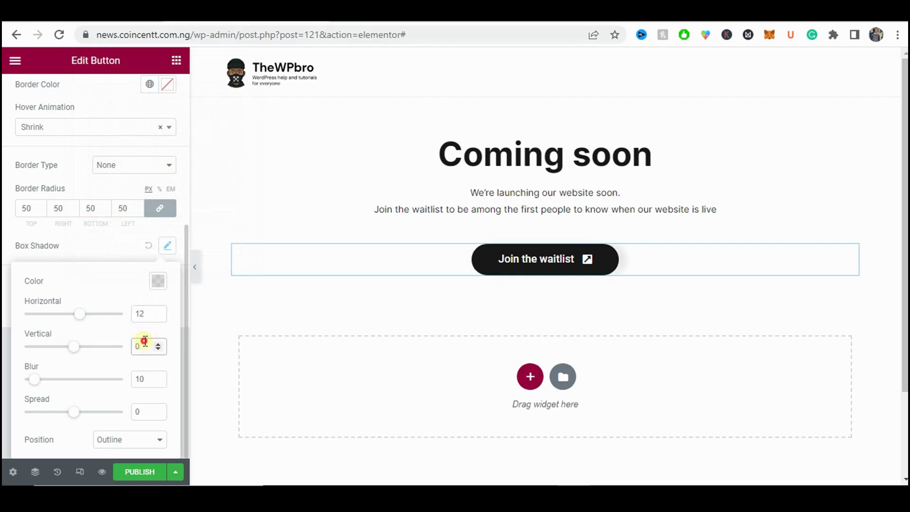
{"action": "type", "text": "12"}
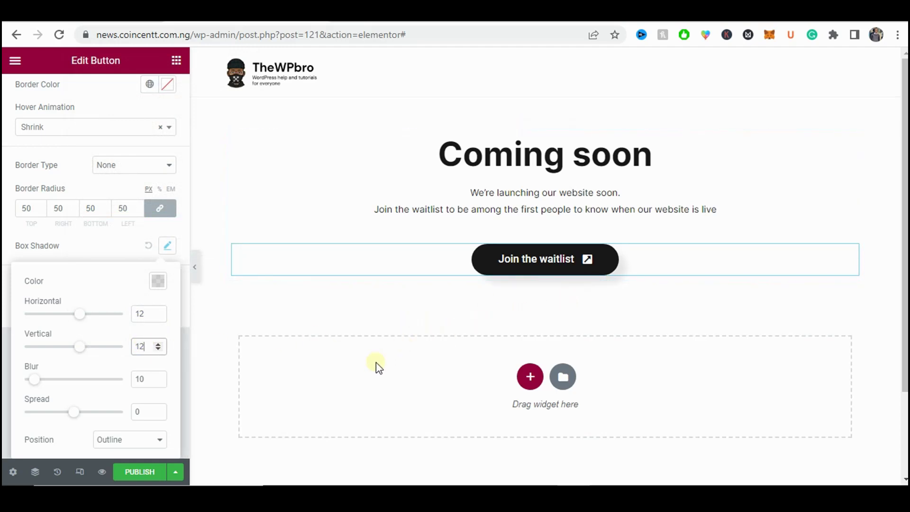
{"action": "double_click", "coordinate": [139, 377]}
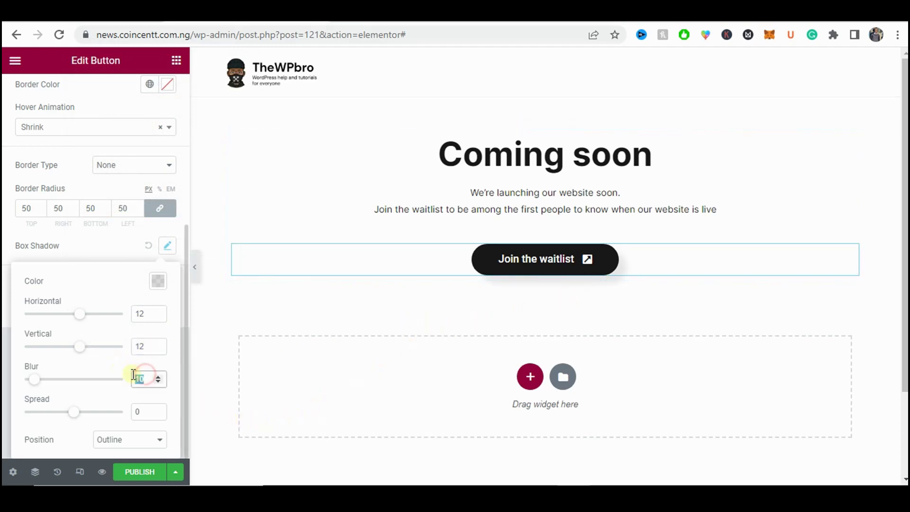
{"action": "type", "text": "30"}
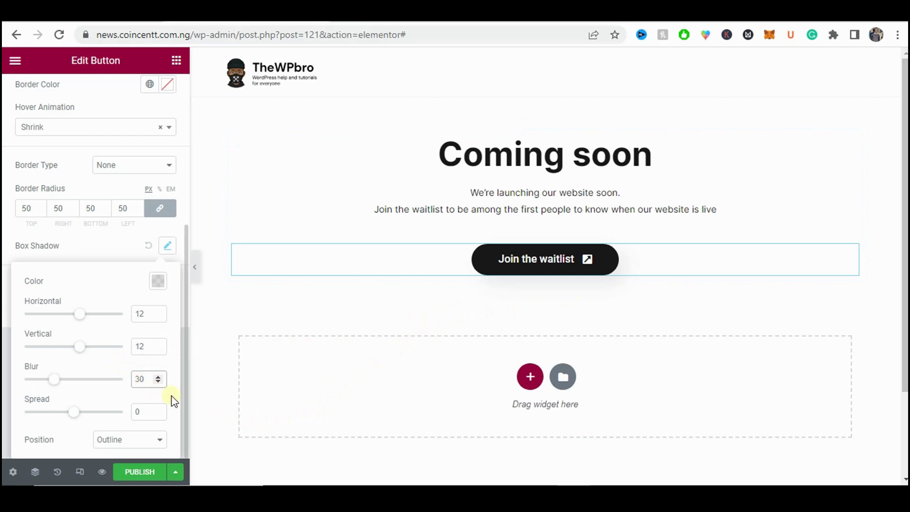
{"action": "left_click", "coordinate": [195, 268]}
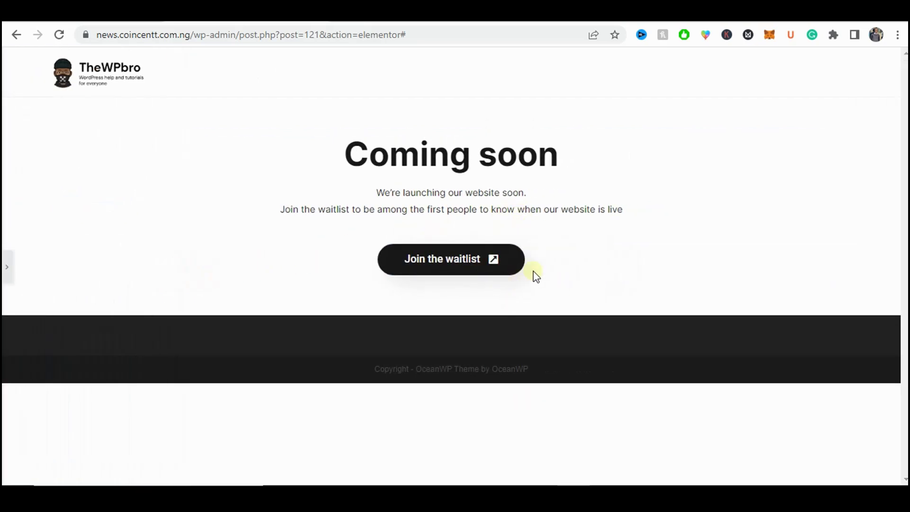
{"action": "left_click", "coordinate": [7, 273]}
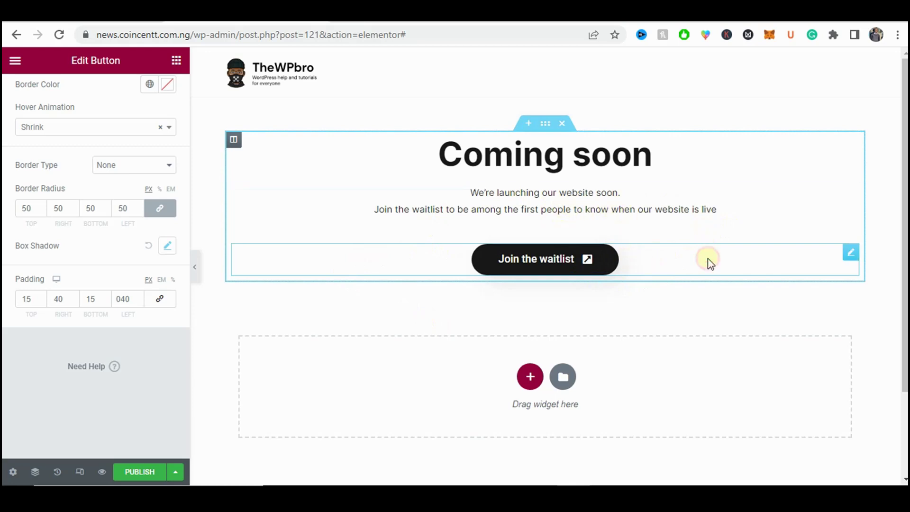
- Unlink the button's margin values, set the top margin to -15 px, and compare the result with the finished coming-soon page
{"action": "left_click", "coordinate": [850, 254]}
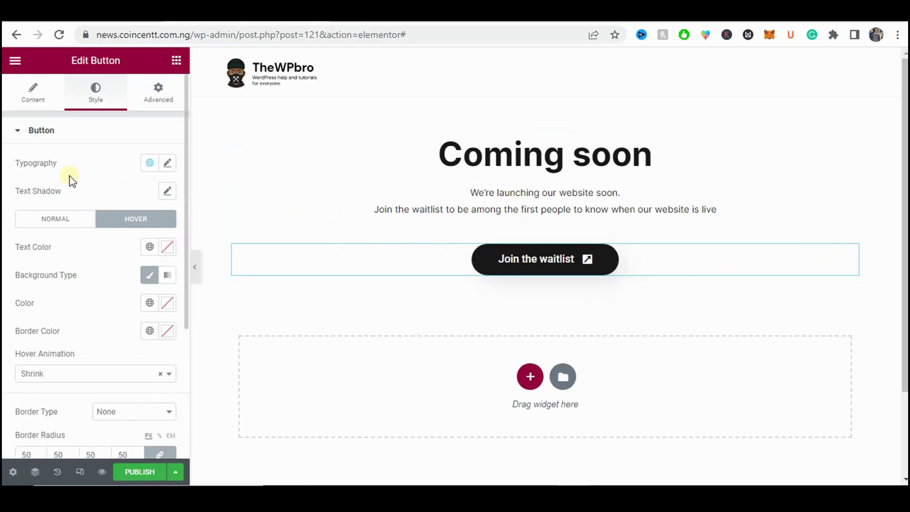
{"action": "left_click", "coordinate": [159, 102]}
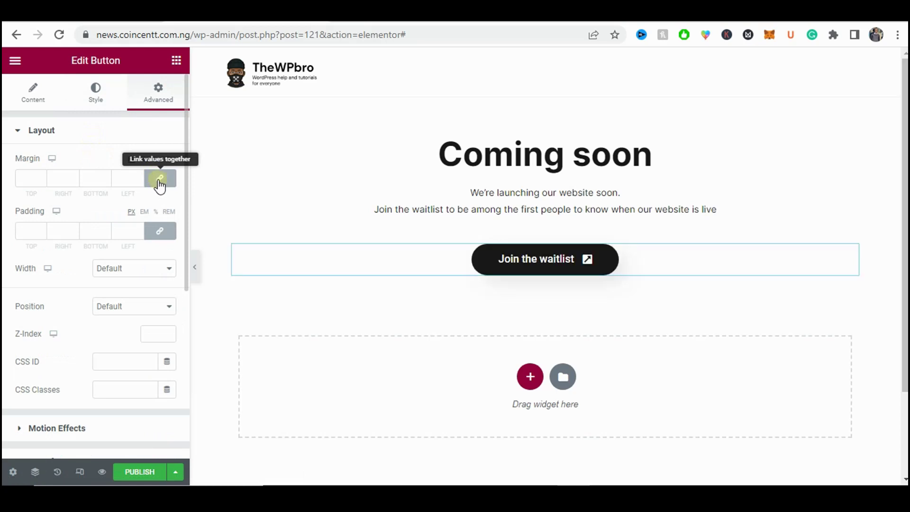
{"action": "left_click", "coordinate": [159, 181]}
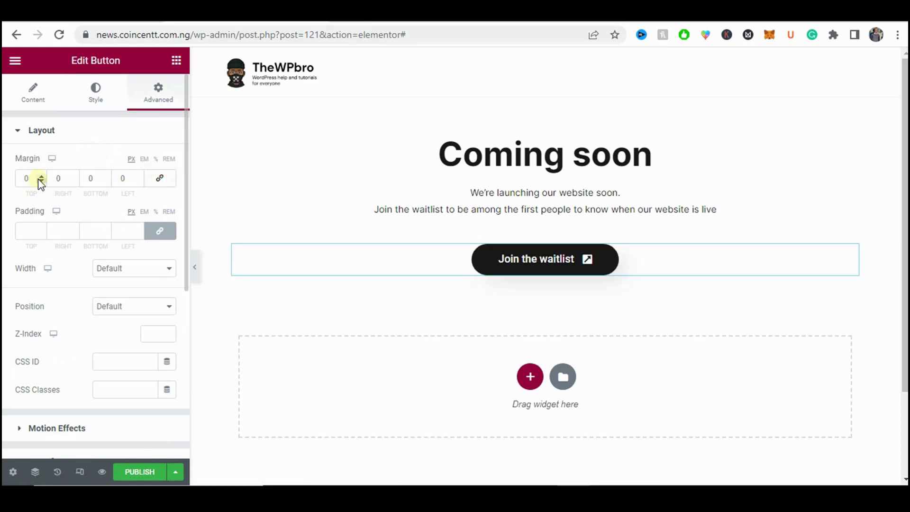
{"action": "left_click", "coordinate": [41, 180]}
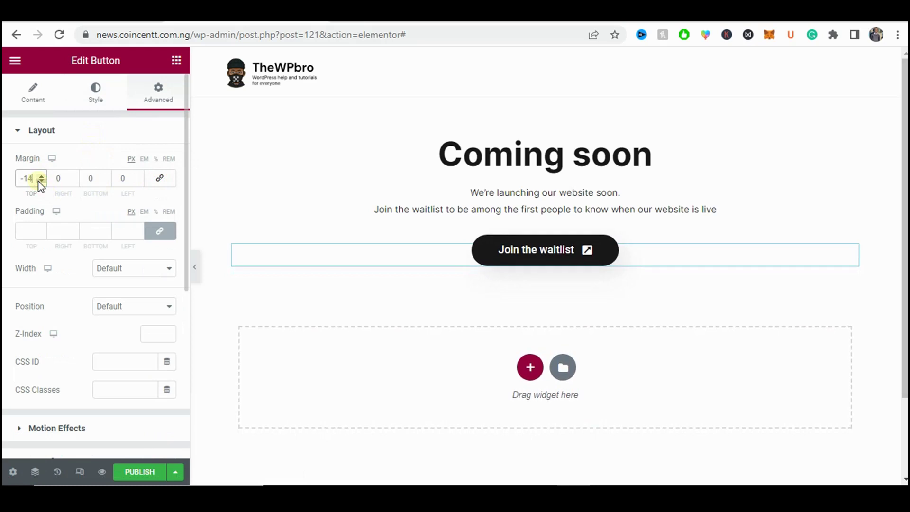
{"action": "left_click", "coordinate": [194, 267]}
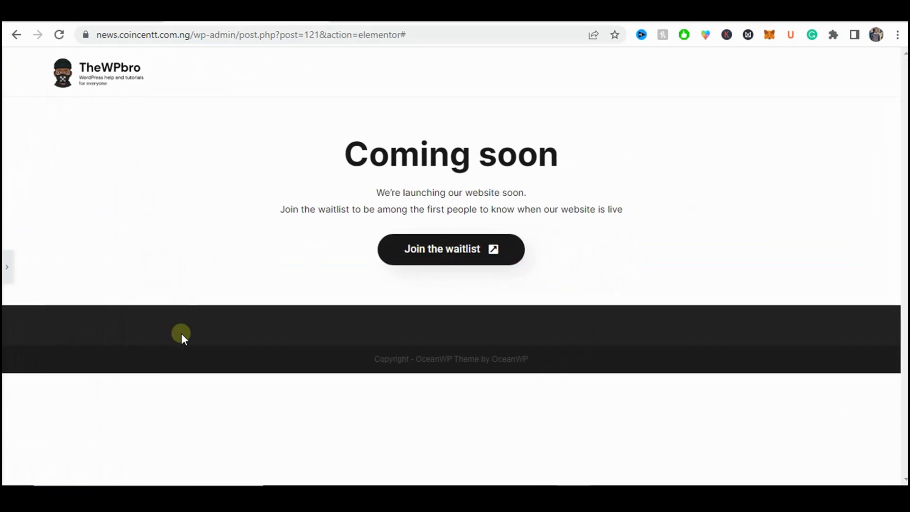
{"action": "left_click", "coordinate": [7, 267]}
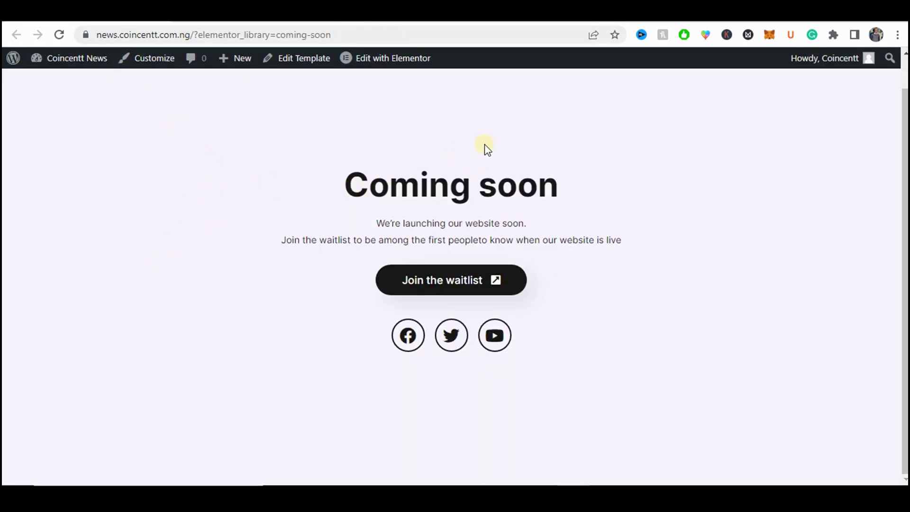
{"action": "double_click", "coordinate": [485, 148]}
{"action": "left_click", "coordinate": [687, 203]}
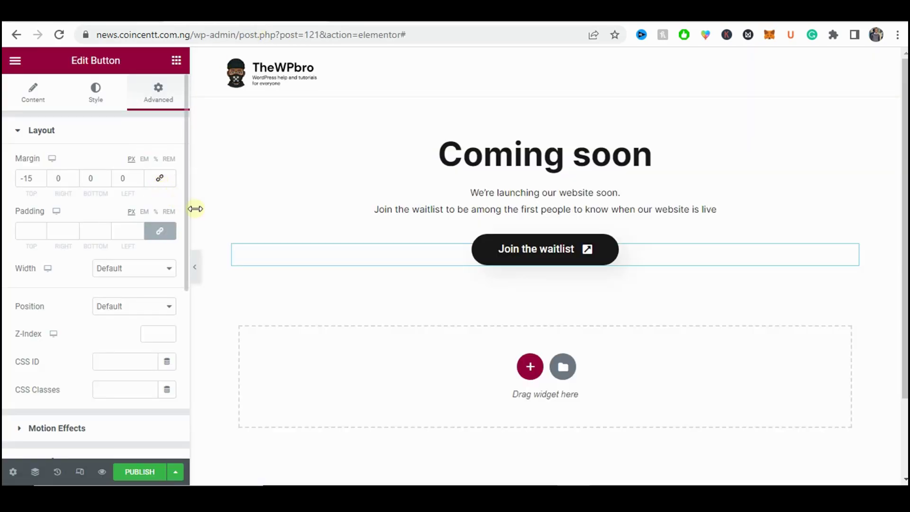
- Give the section holding the heading, message and button a classic background with color faf4ff, and preview the page
{"action": "left_click", "coordinate": [545, 124]}
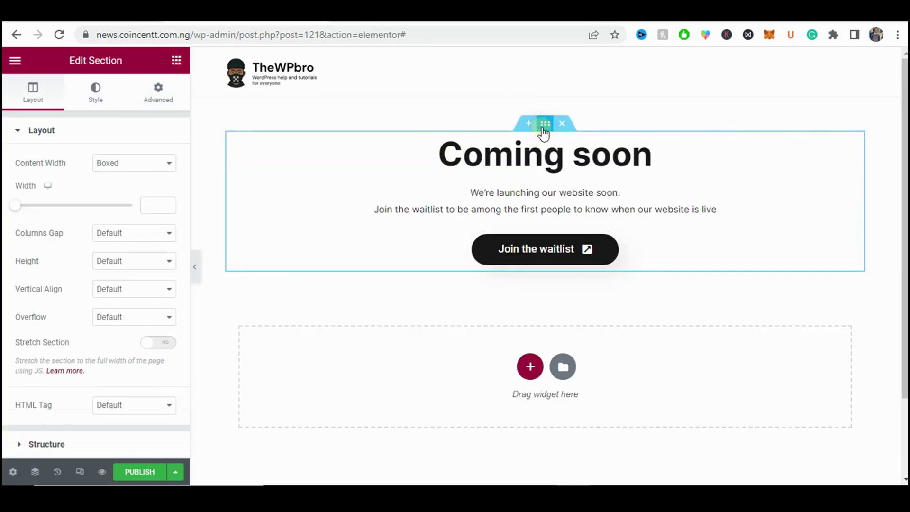
{"action": "left_click", "coordinate": [95, 92]}
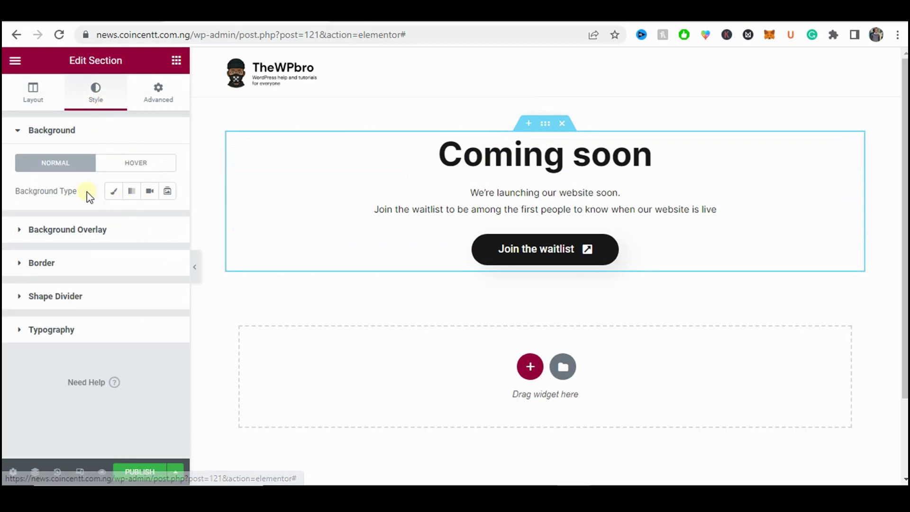
{"action": "left_click", "coordinate": [114, 193]}
{"action": "left_click", "coordinate": [167, 218]}
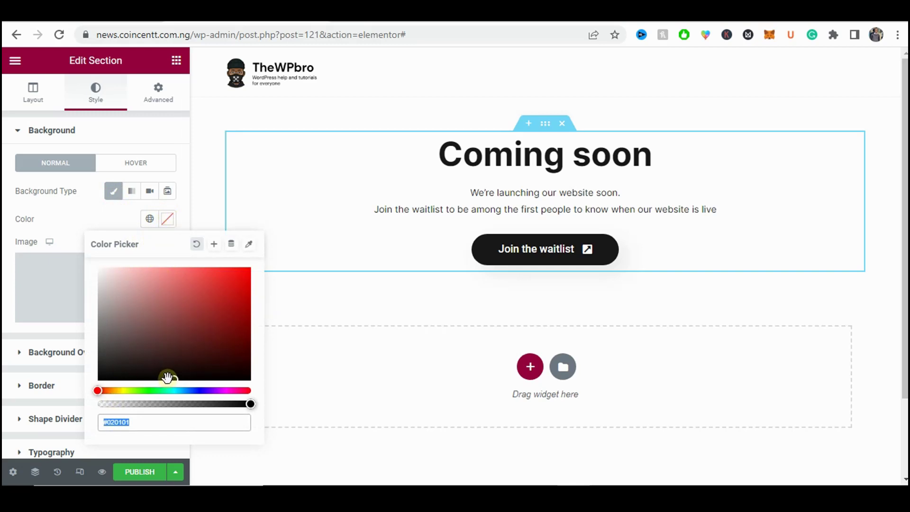
{"action": "type", "text": "faf"}
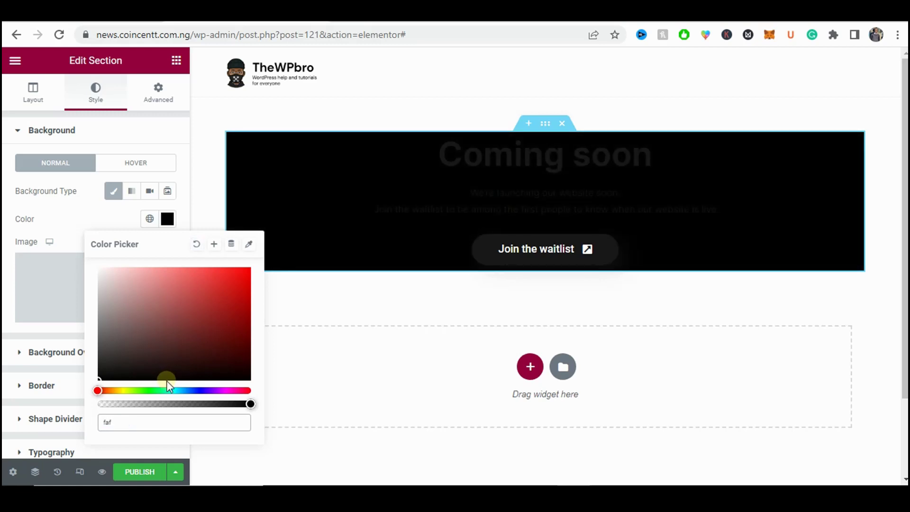
{"action": "type", "text": "4ff"}
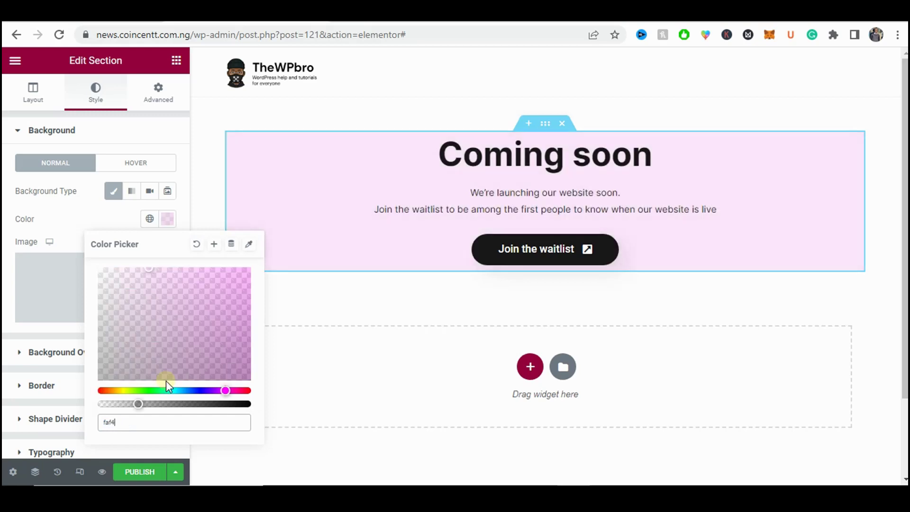
{"action": "left_click", "coordinate": [40, 246]}
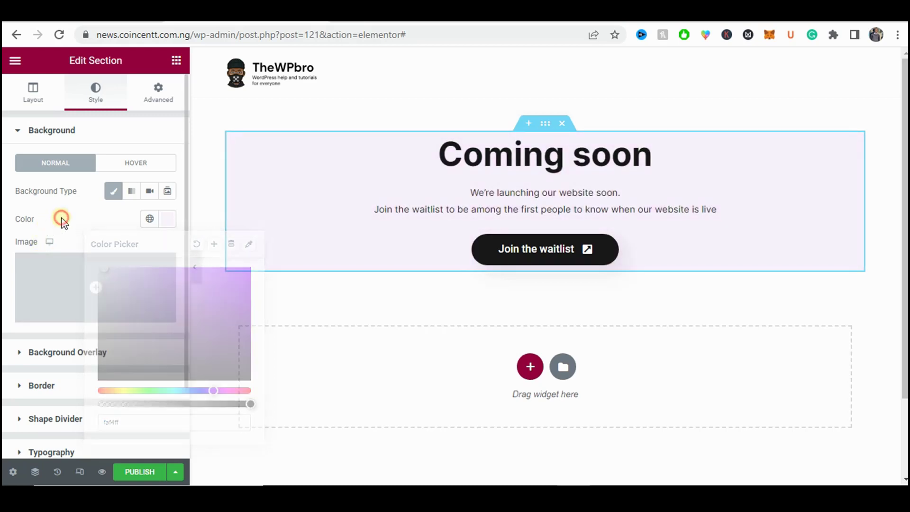
{"action": "left_click", "coordinate": [196, 268]}
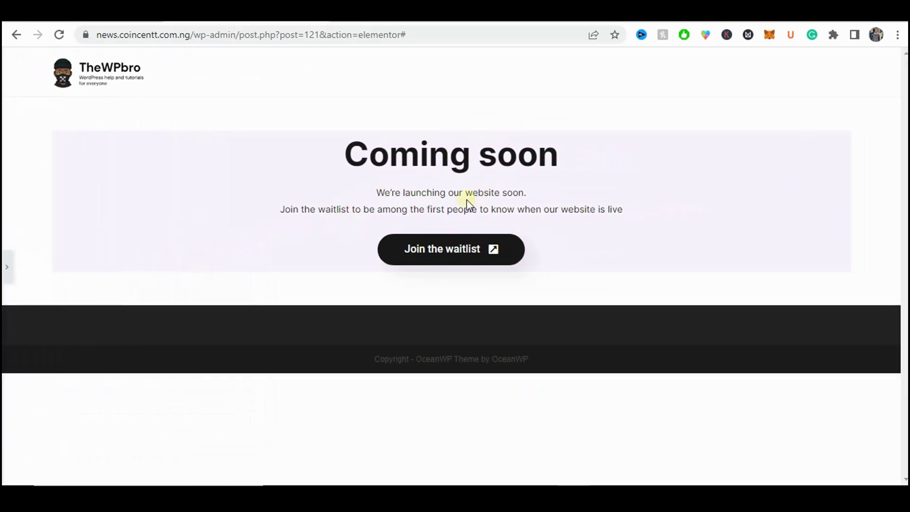
{"action": "left_click", "coordinate": [7, 267]}
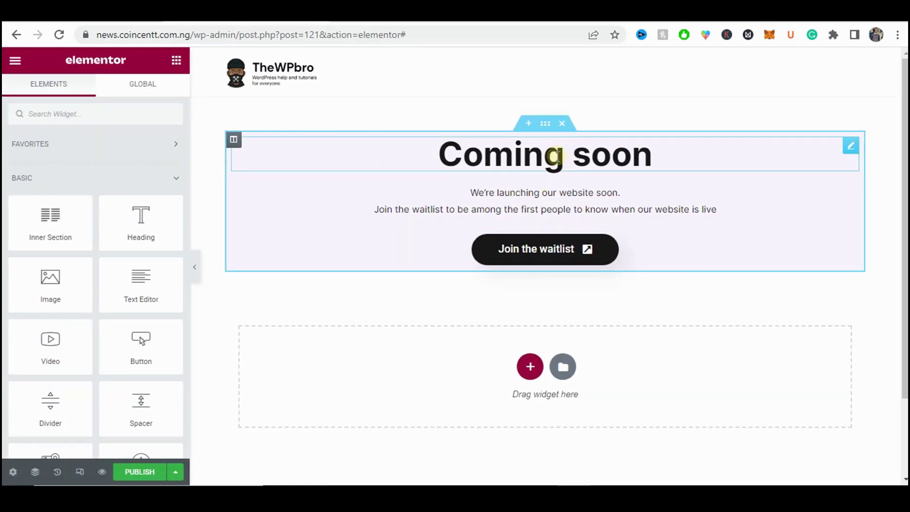
- Unlink the section's padding values and set the top and bottom padding to 190 px
{"action": "left_click", "coordinate": [546, 124]}
{"action": "left_click", "coordinate": [169, 102]}
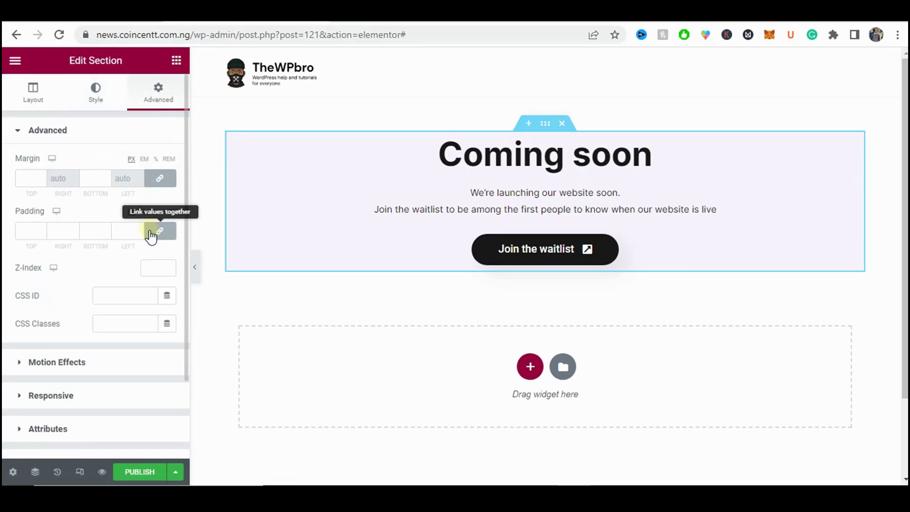
{"action": "left_click", "coordinate": [156, 232]}
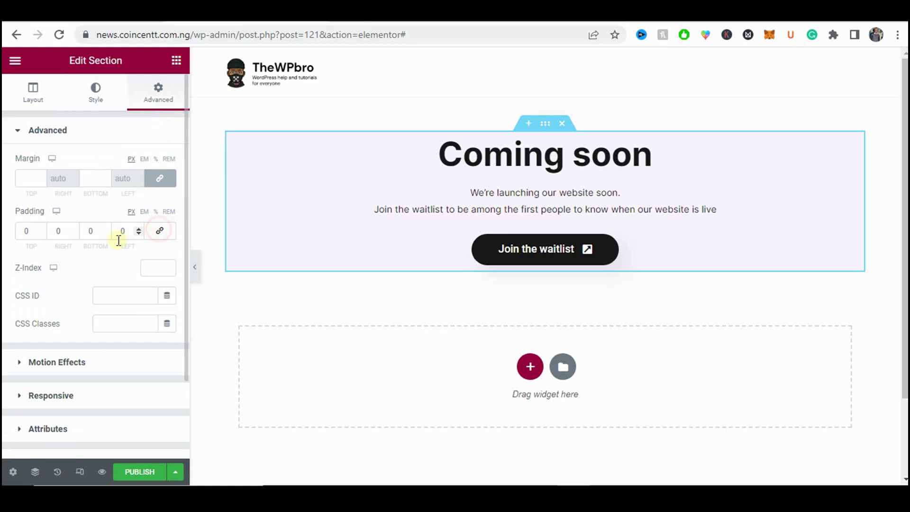
{"action": "double_click", "coordinate": [26, 229]}
{"action": "type", "text": "150"}
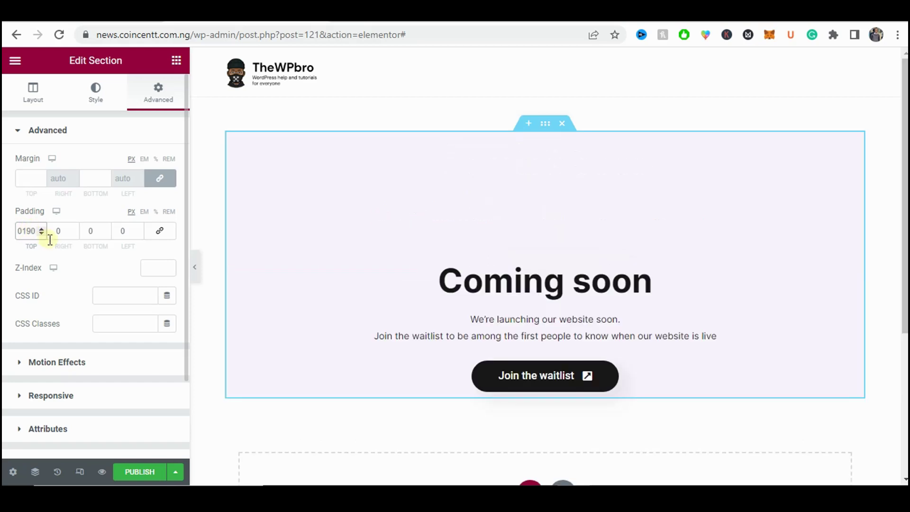
{"action": "left_click", "coordinate": [85, 230]}
{"action": "type", "text": "1900"}
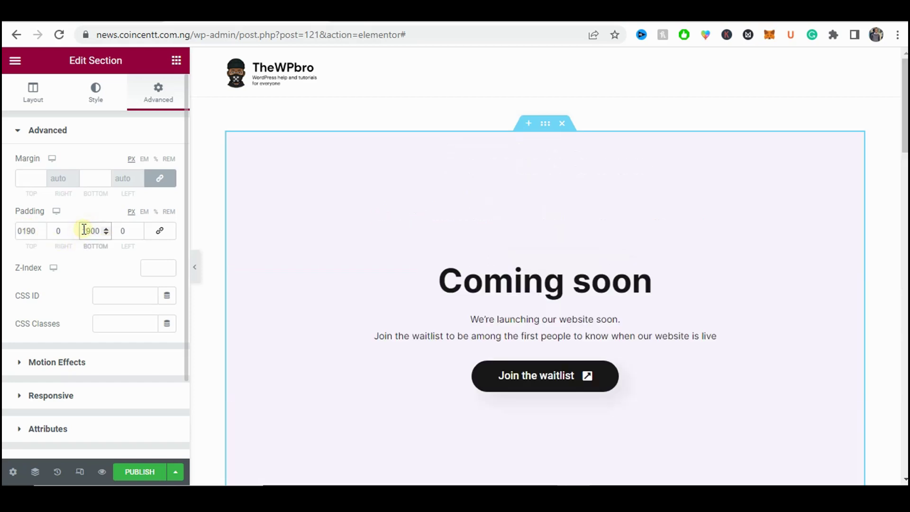
{"action": "key", "text": "Delete"}
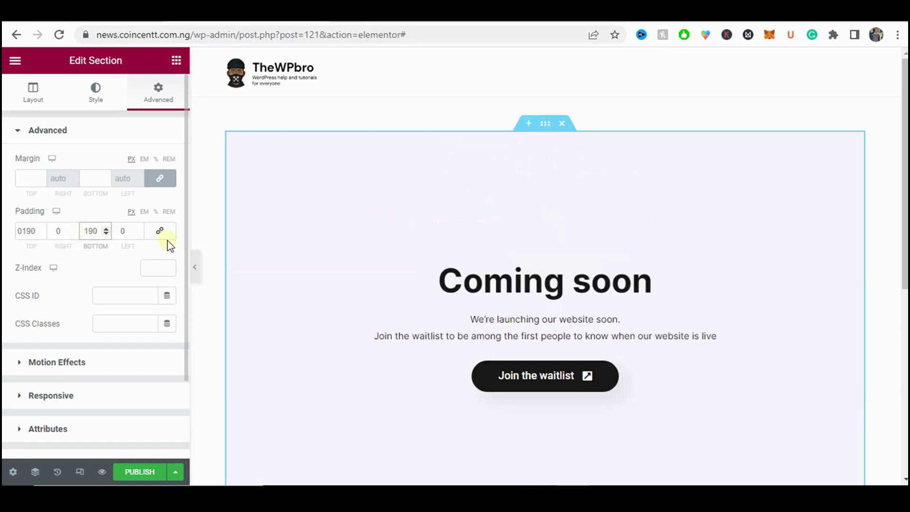
- Preview the full template and compare its section width, header and footer with the finished coming-soon page
{"action": "left_click", "coordinate": [194, 266]}
{"action": "scroll", "coordinate": [586, 181], "scroll_direction": "down", "scroll_amount": 2}
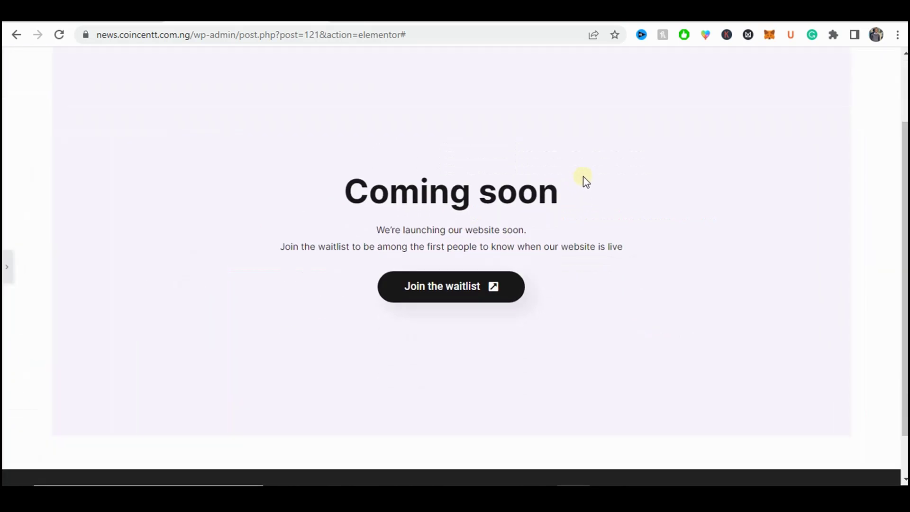
{"action": "scroll", "coordinate": [108, 230], "scroll_direction": "up", "scroll_amount": 2}
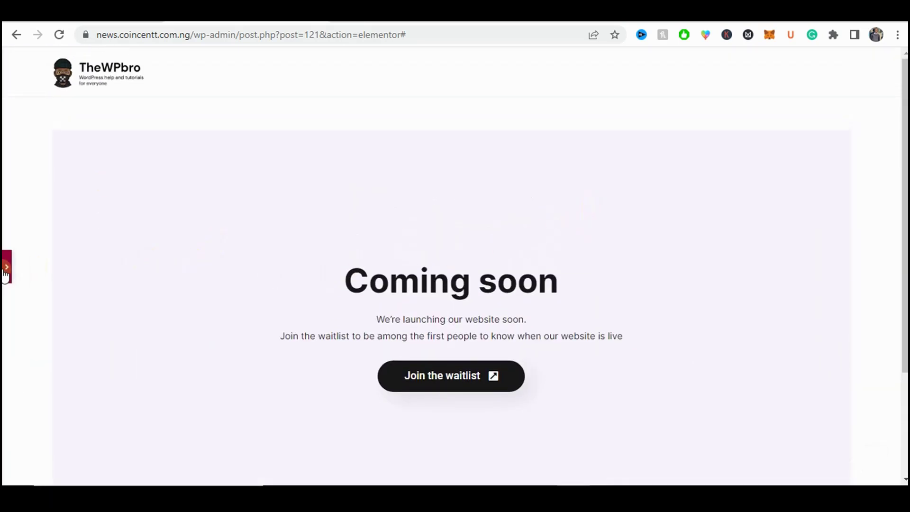
{"action": "scroll", "coordinate": [91, 237], "scroll_direction": "down", "scroll_amount": 3}
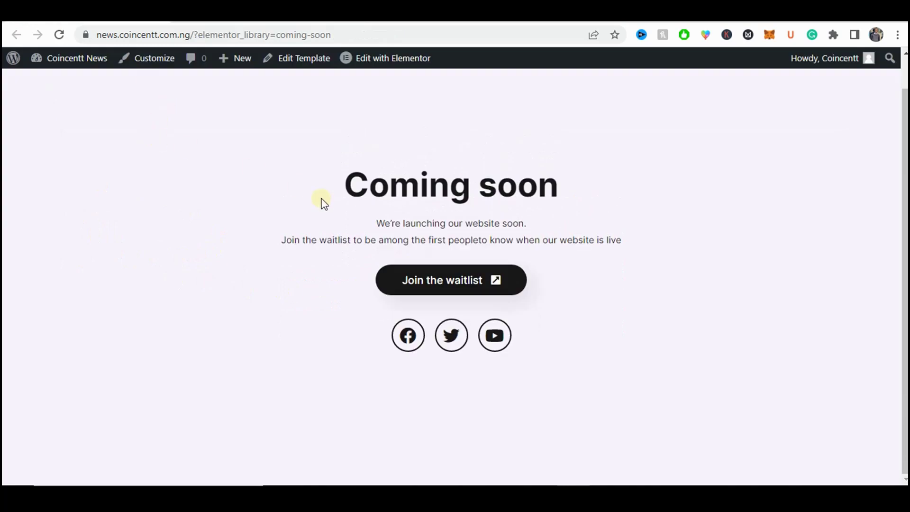
{"action": "scroll", "coordinate": [234, 211], "scroll_direction": "up", "scroll_amount": 1}
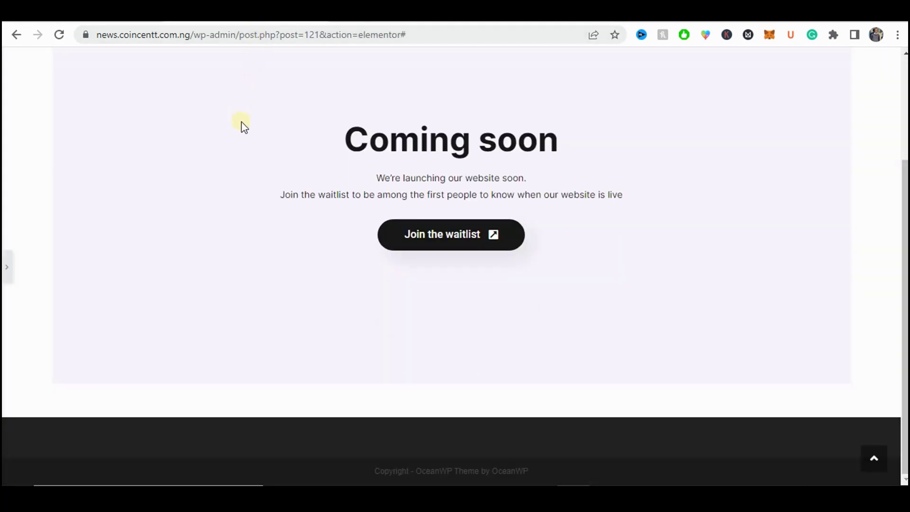
{"action": "scroll", "coordinate": [241, 124], "scroll_direction": "up", "scroll_amount": 3}
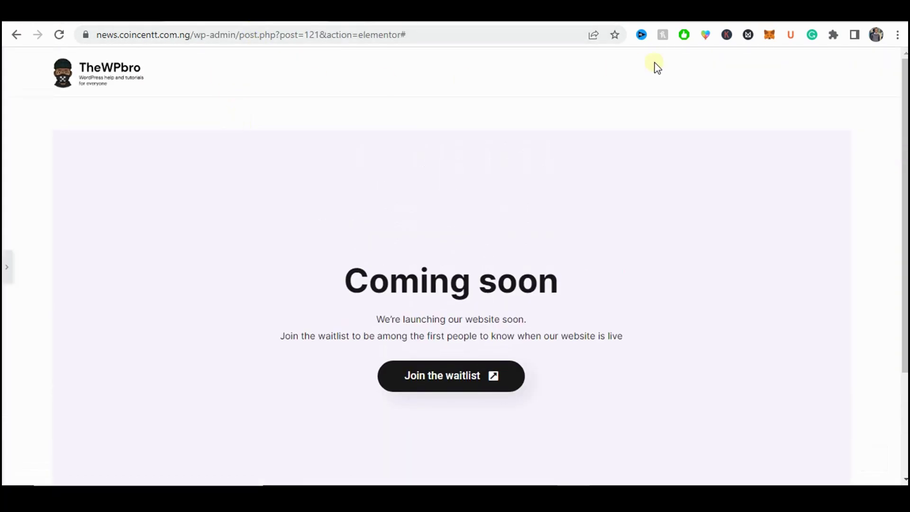
{"action": "scroll", "coordinate": [502, 420], "scroll_direction": "down", "scroll_amount": 3}
{"action": "scroll", "coordinate": [372, 394], "scroll_direction": "up", "scroll_amount": 3}
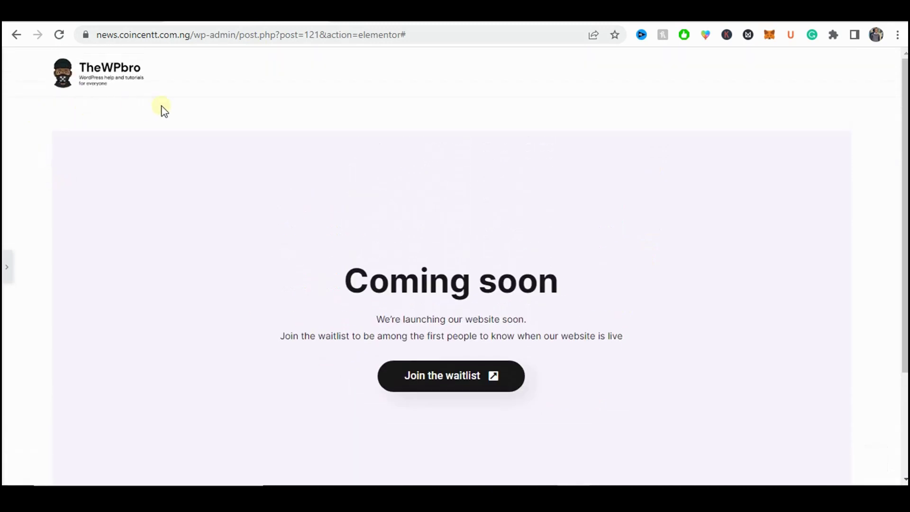
{"action": "scroll", "coordinate": [437, 298], "scroll_direction": "down", "scroll_amount": 3}
{"action": "scroll", "coordinate": [894, 346], "scroll_direction": "up", "scroll_amount": 3}
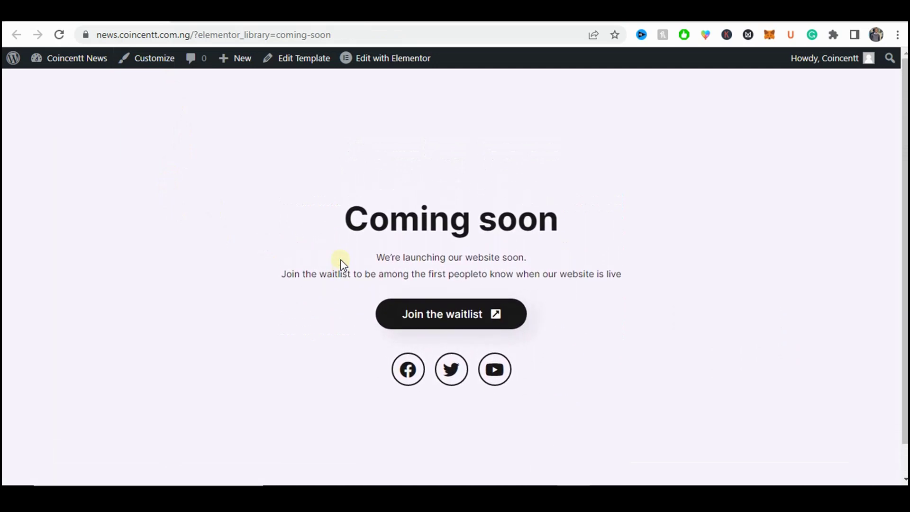
{"action": "left_click", "coordinate": [227, 34]}
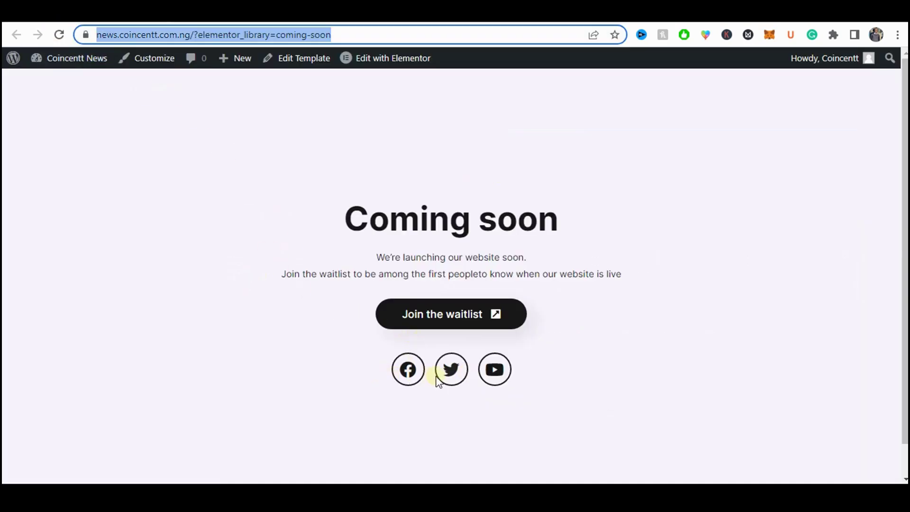
- Add a Social Icons widget below the "Join the waitlist" button and set its shape to Circle
{"action": "left_click", "coordinate": [233, 29]}
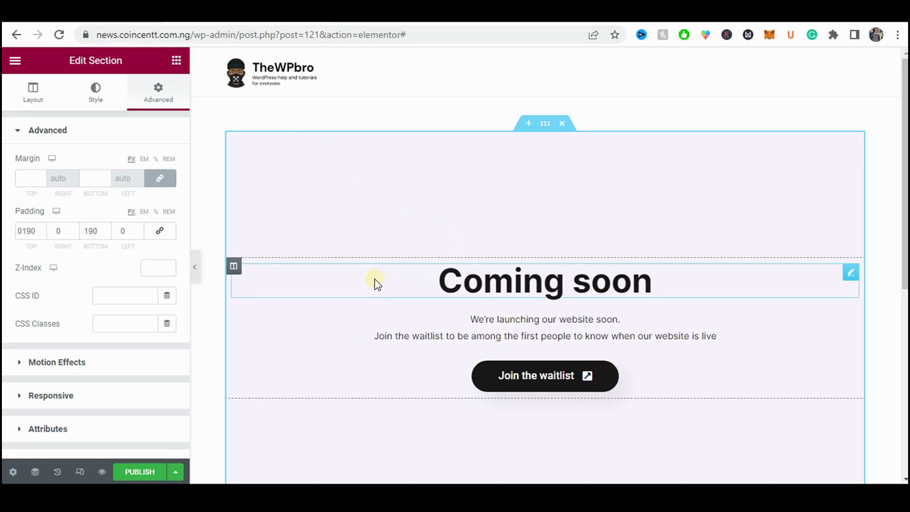
{"action": "scroll", "coordinate": [260, 339], "scroll_direction": "down", "scroll_amount": 4}
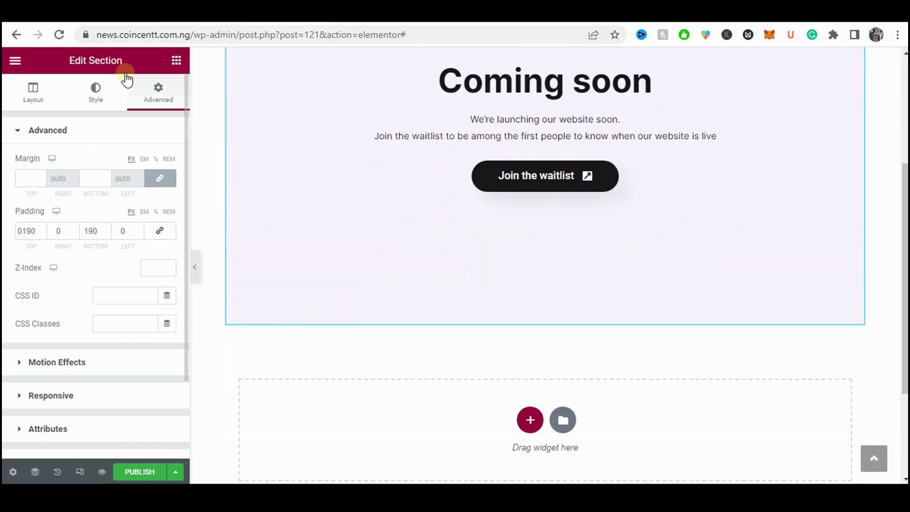
{"action": "left_click", "coordinate": [176, 61]}
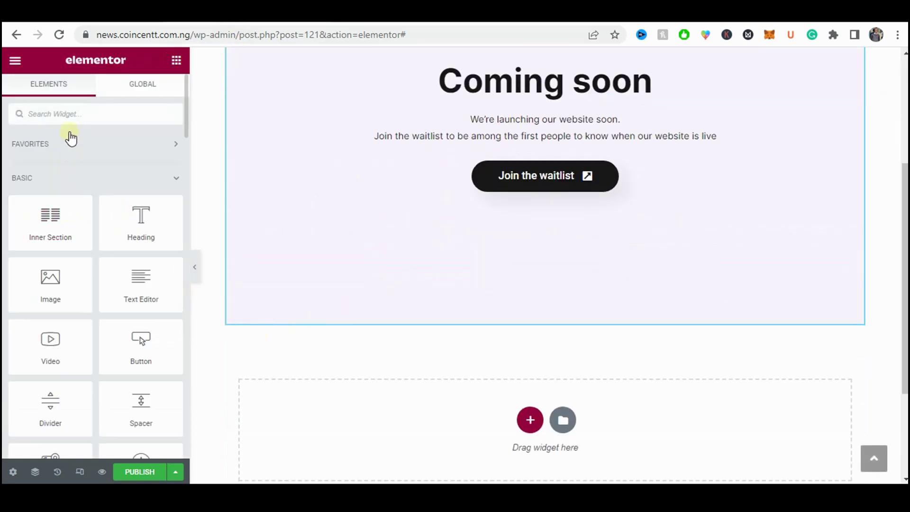
{"action": "type", "text": "icon"}
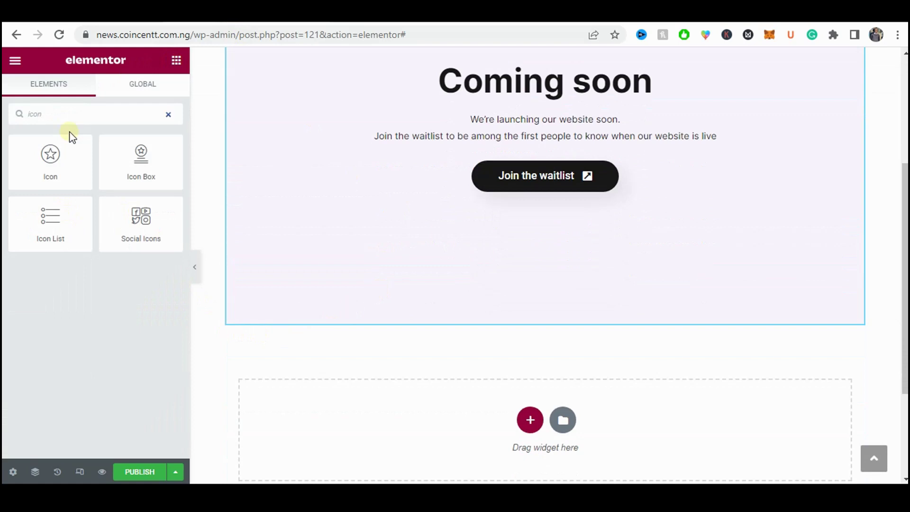
{"action": "left_click_drag", "start_coordinate": [137, 231], "coordinate": [543, 187]}
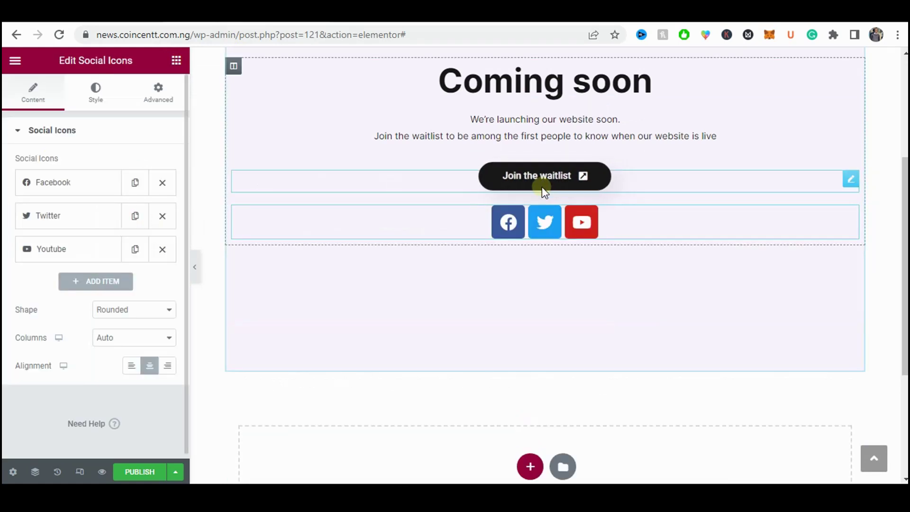
{"action": "left_click", "coordinate": [156, 317]}
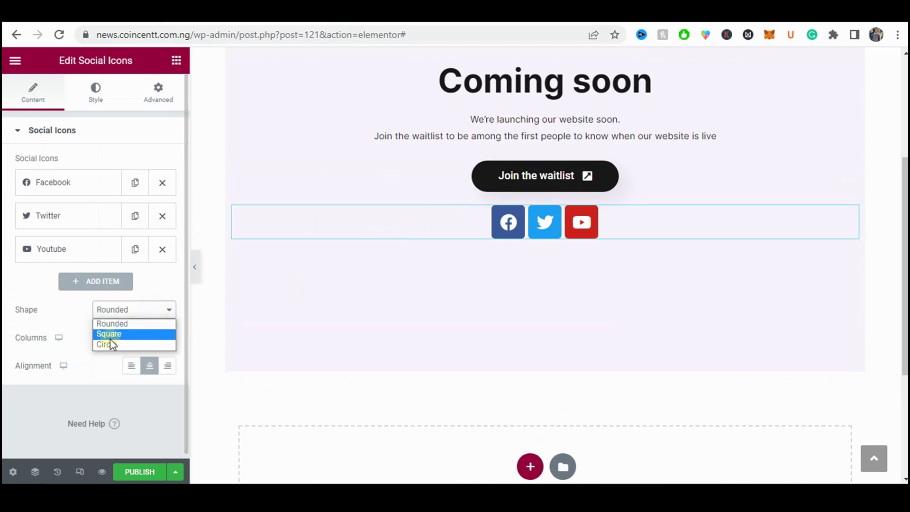
{"action": "left_click", "coordinate": [110, 344]}
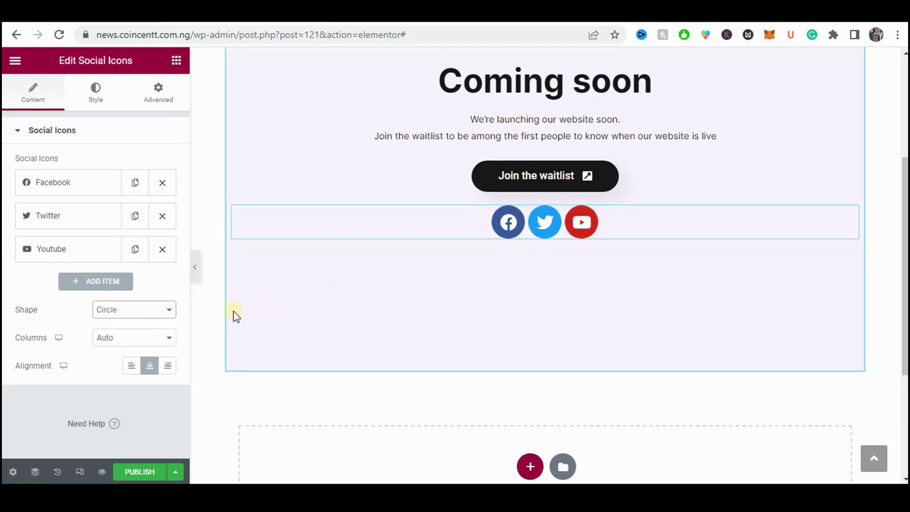
- Switch the social icons to custom colors and set their secondary color to #171717
{"action": "left_click", "coordinate": [97, 94]}
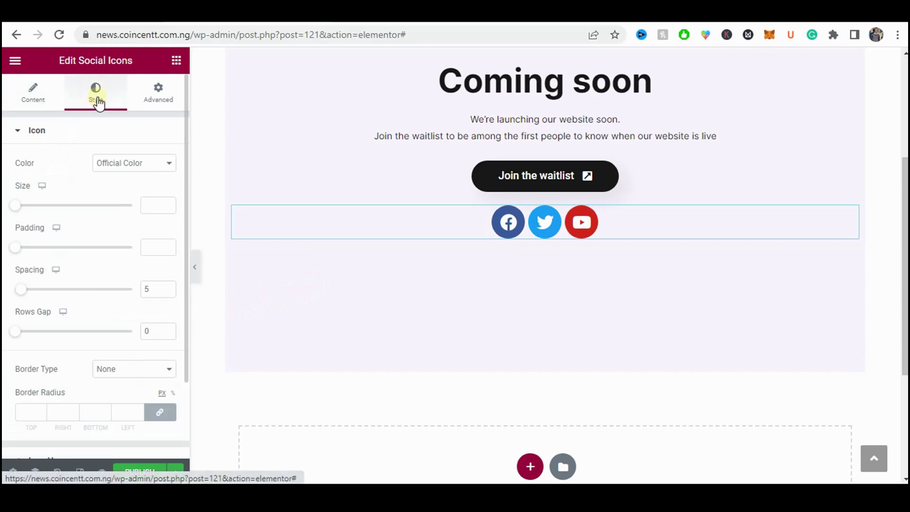
{"action": "left_click", "coordinate": [125, 166]}
{"action": "left_click", "coordinate": [127, 186]}
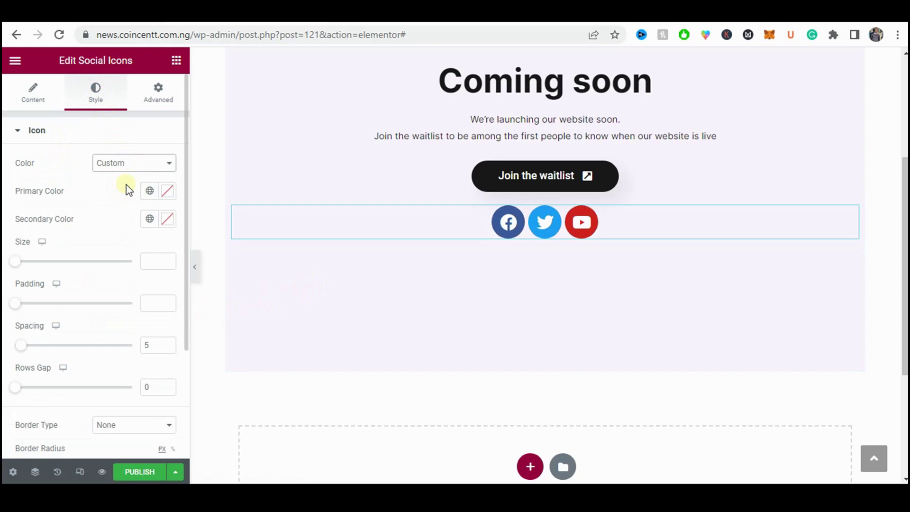
{"action": "left_click", "coordinate": [149, 219]}
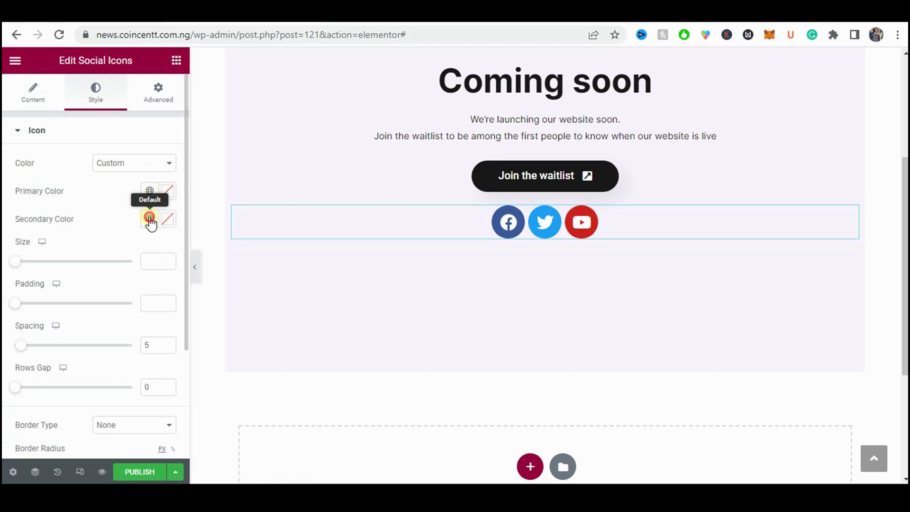
{"action": "left_click", "coordinate": [54, 372]}
{"action": "left_click", "coordinate": [166, 220]}
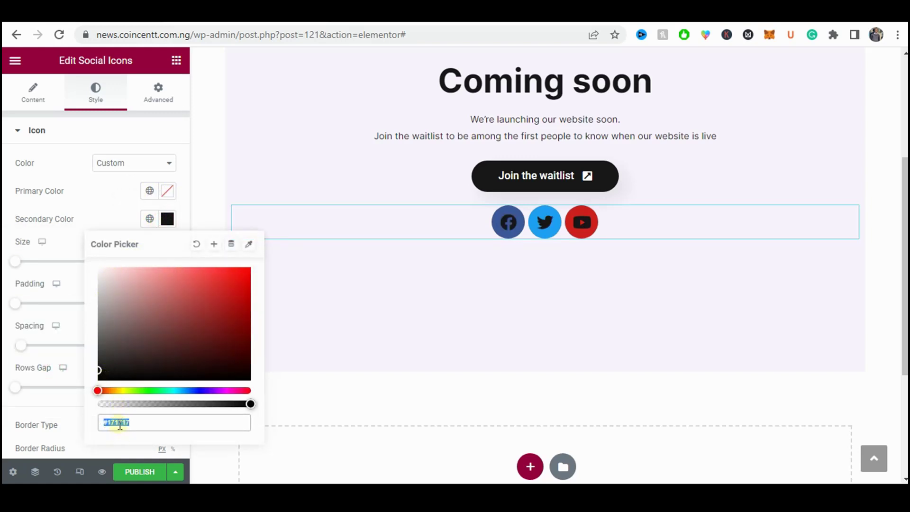
{"action": "left_click", "coordinate": [85, 220]}
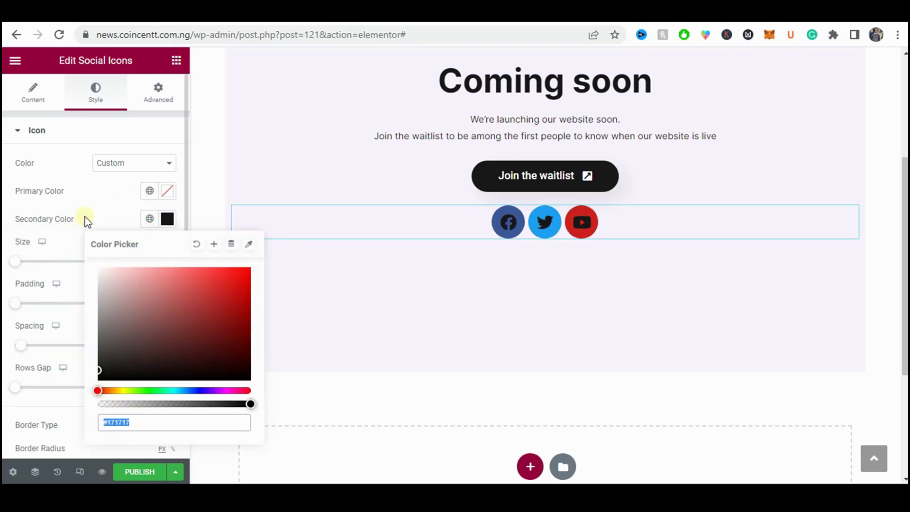
- Make the social icons' primary color fully transparent (#02010100) and set the spacing between the icons to 15
{"action": "left_click", "coordinate": [169, 192]}
{"action": "left_click_drag", "start_coordinate": [113, 376], "coordinate": [71, 368]}
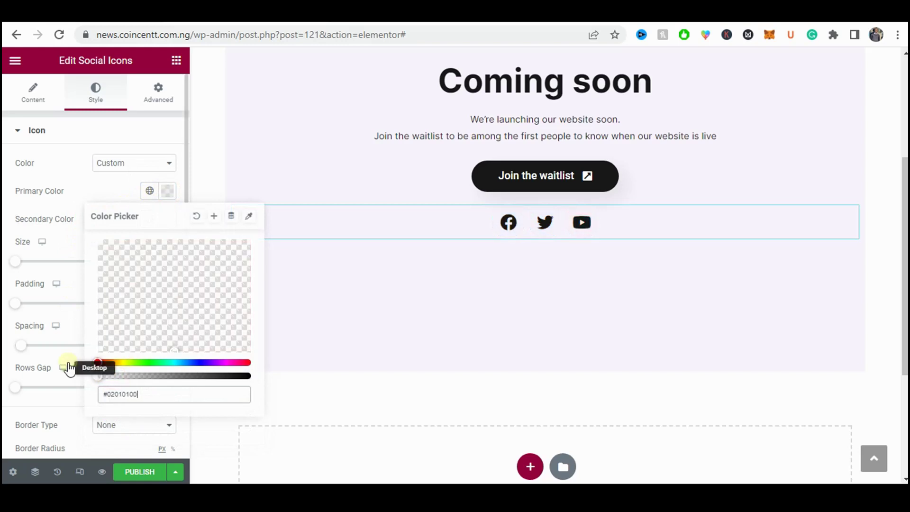
{"action": "left_click", "coordinate": [83, 188]}
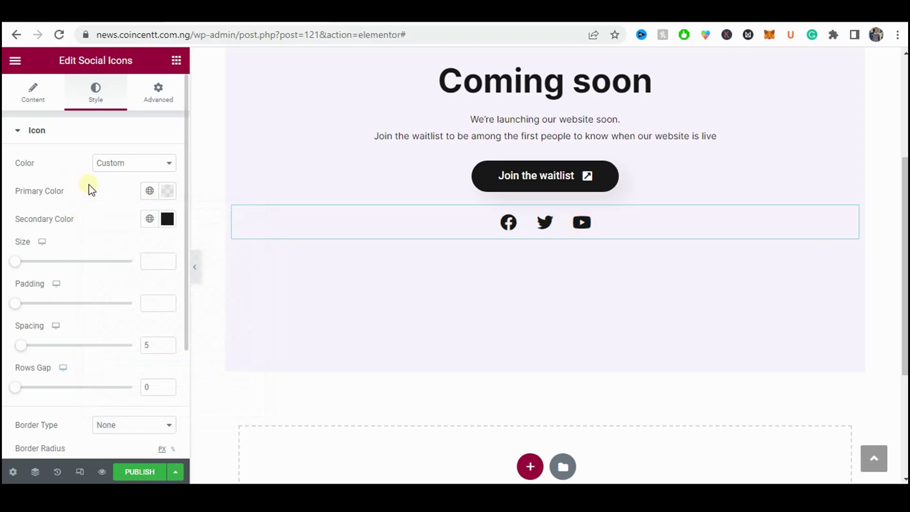
{"action": "left_click", "coordinate": [154, 351]}
{"action": "type", "text": "15"}
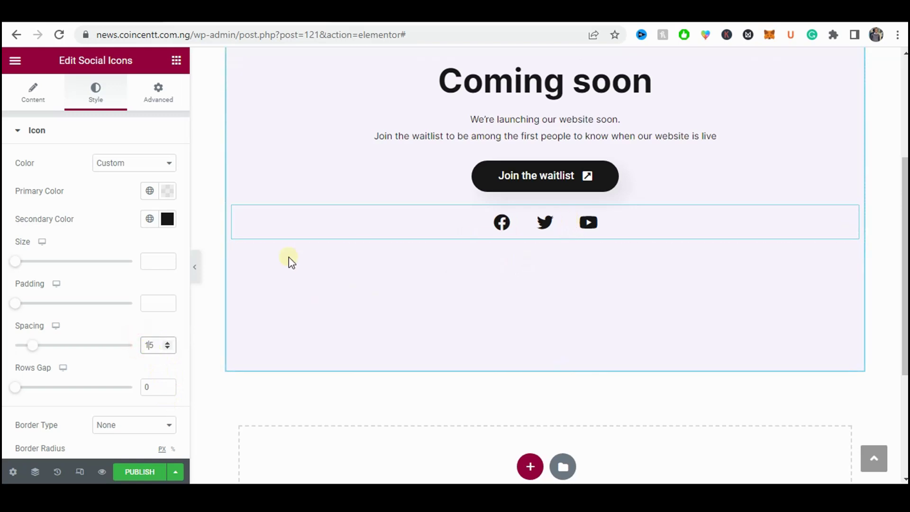
- Give the social icons a solid border with a width of 2 on all sides and color 171717
{"action": "scroll", "coordinate": [61, 282], "scroll_direction": "down", "scroll_amount": 3}
{"action": "left_click", "coordinate": [59, 279]}
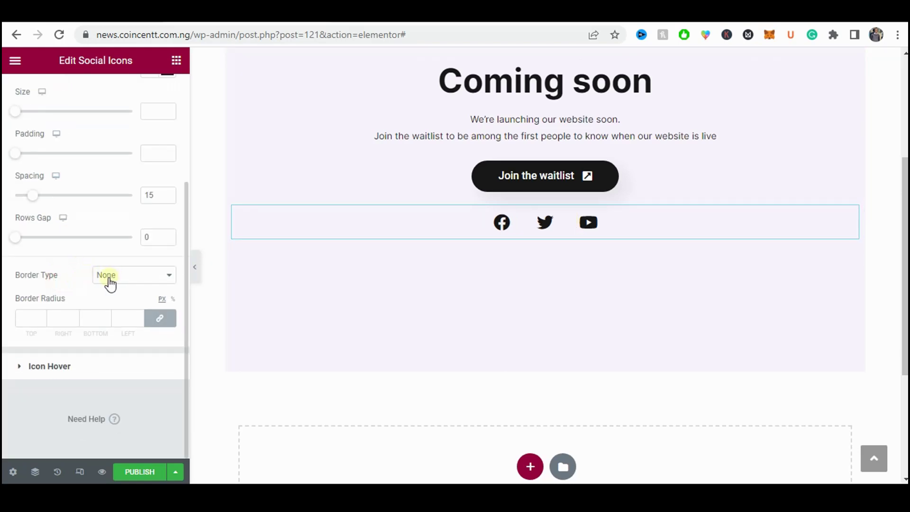
{"action": "left_click", "coordinate": [125, 274]}
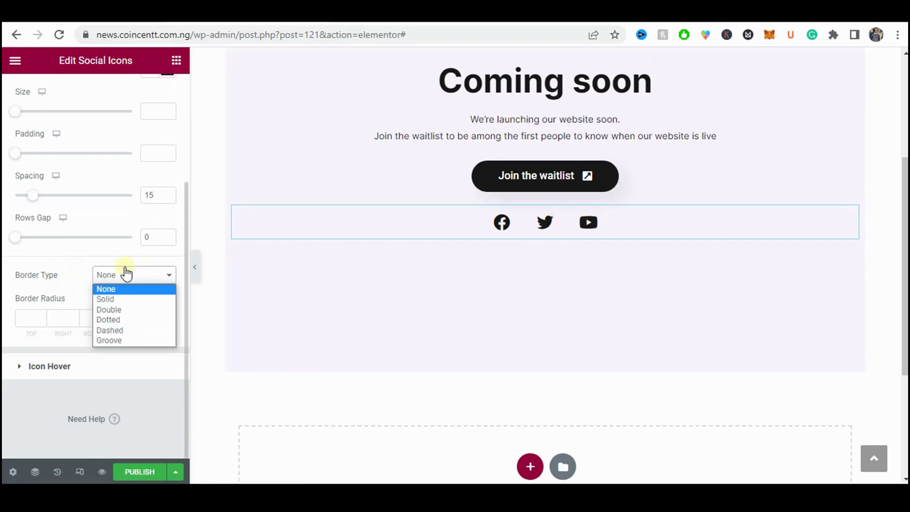
{"action": "left_click", "coordinate": [121, 301]}
{"action": "left_click", "coordinate": [24, 318]}
{"action": "type", "text": "2"}
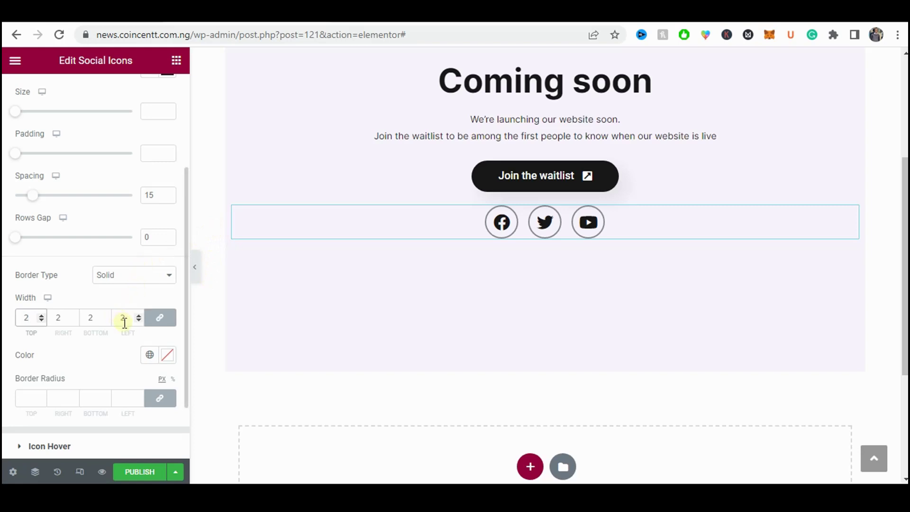
{"action": "left_click", "coordinate": [166, 354]}
{"action": "type", "text": "171717"}
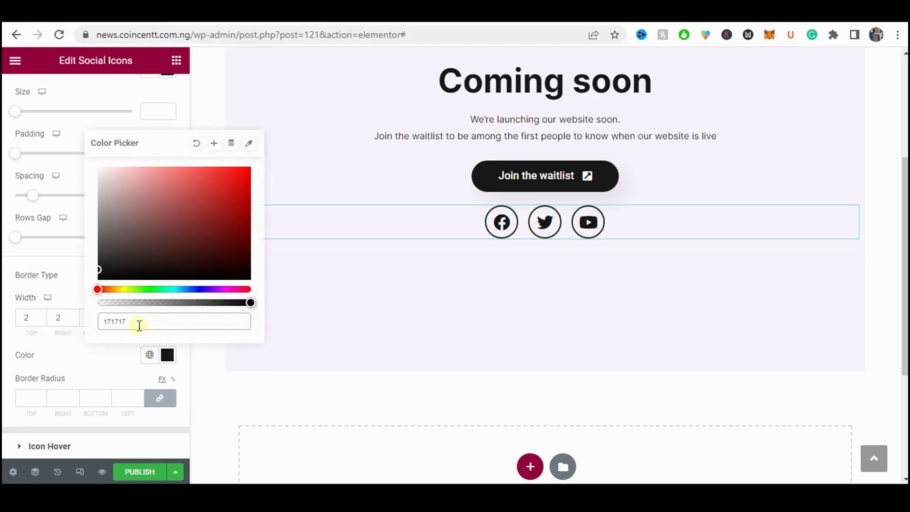
{"action": "left_click", "coordinate": [130, 357]}
- Preview the full template and examine the gap between the "Join the waitlist" button and the social icons
{"action": "left_click", "coordinate": [190, 267]}
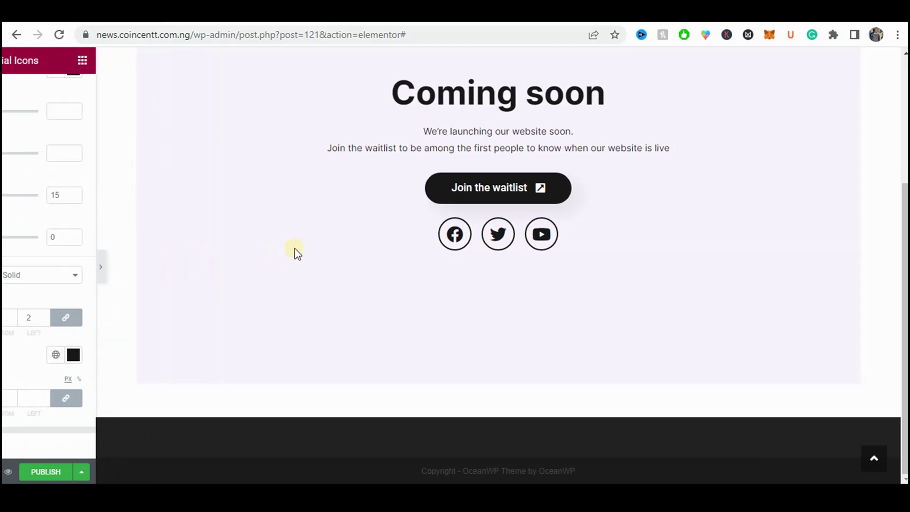
{"action": "scroll", "coordinate": [524, 218], "scroll_direction": "up", "scroll_amount": 4}
{"action": "scroll", "coordinate": [524, 218], "scroll_direction": "down", "scroll_amount": 4}
{"action": "left_click_drag", "start_coordinate": [524, 218], "coordinate": [449, 251]}
{"action": "left_click", "coordinate": [471, 272]}
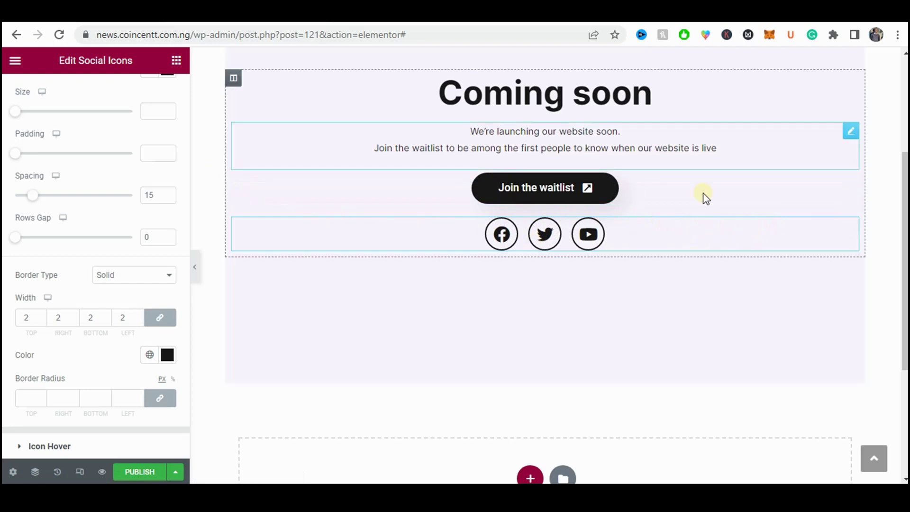
{"action": "scroll", "coordinate": [193, 229], "scroll_direction": "up", "scroll_amount": 4}
{"action": "scroll", "coordinate": [142, 169], "scroll_direction": "up", "scroll_amount": 3}
- Unlink the social icons' margin values, set the top margin to 15 px, and preview the page
{"action": "left_click", "coordinate": [149, 97]}
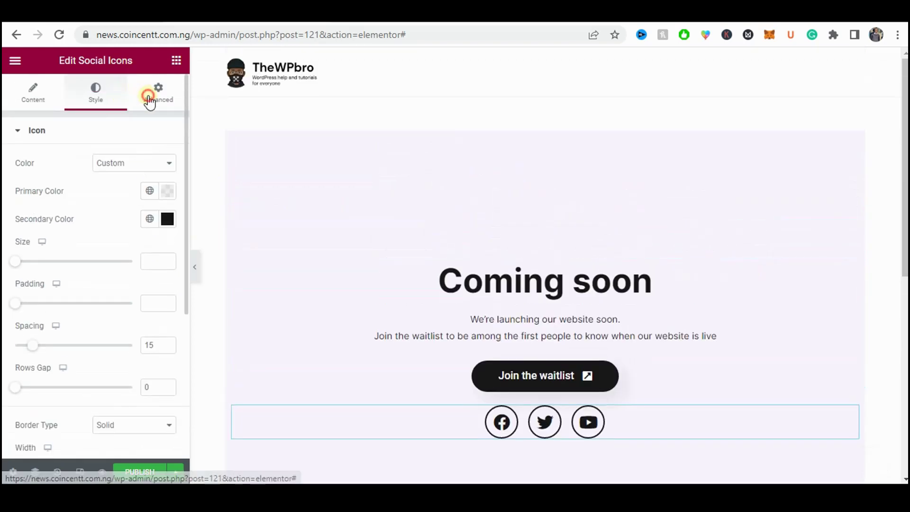
{"action": "scroll", "coordinate": [346, 183], "scroll_direction": "down", "scroll_amount": 3}
{"action": "left_click", "coordinate": [160, 177]}
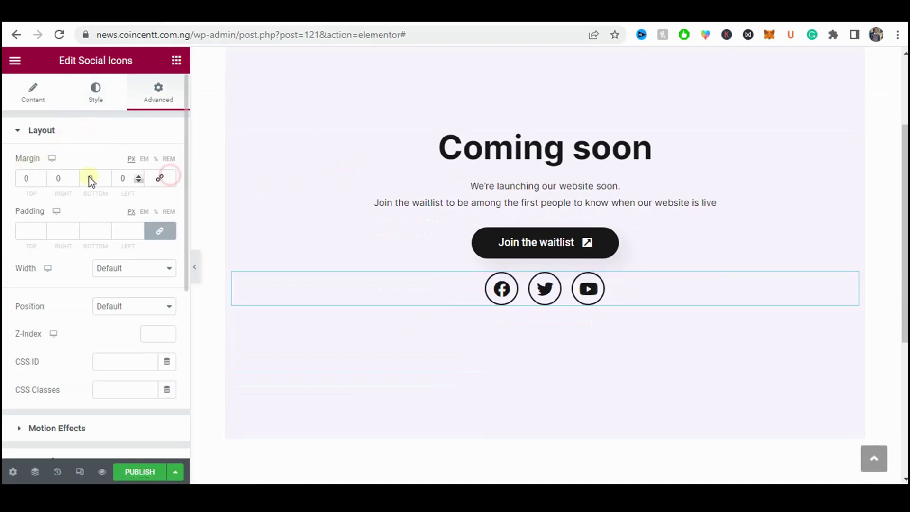
{"action": "double_click", "coordinate": [26, 177]}
{"action": "type", "text": "15"}
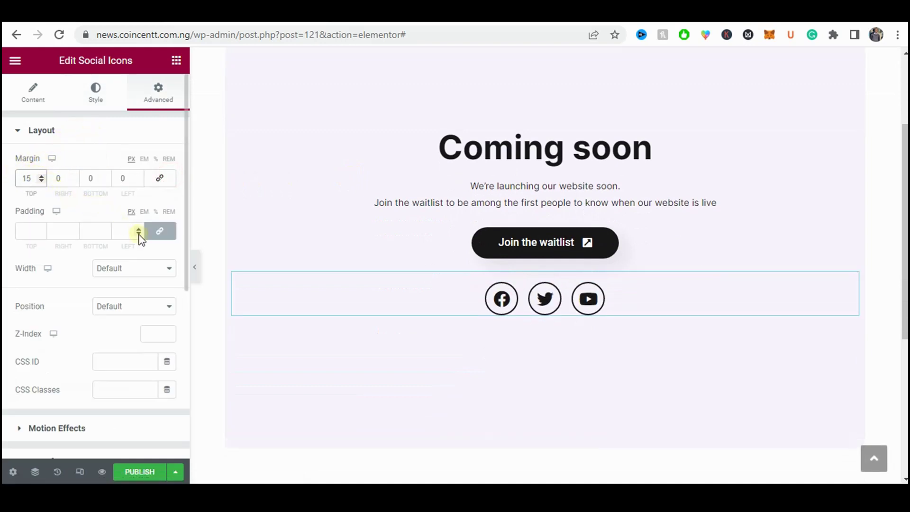
{"action": "left_click", "coordinate": [195, 267]}
{"action": "scroll", "coordinate": [568, 295], "scroll_direction": "up", "scroll_amount": 2}
{"action": "scroll", "coordinate": [560, 305], "scroll_direction": "down", "scroll_amount": 3}
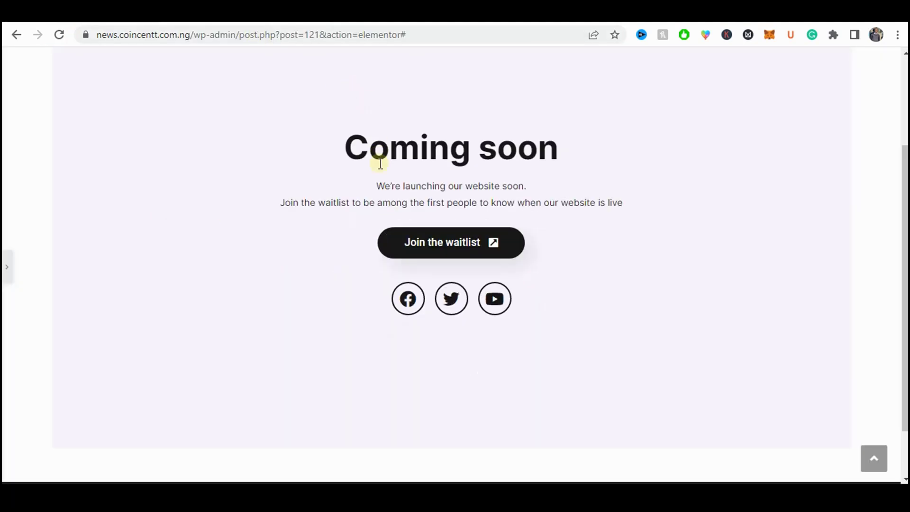
{"action": "scroll", "coordinate": [380, 163], "scroll_direction": "up", "scroll_amount": 3}
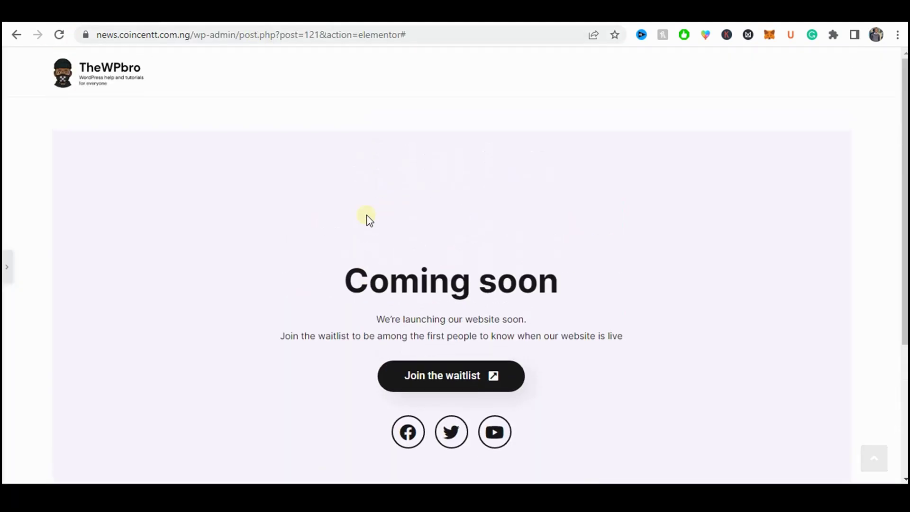
{"action": "left_click", "coordinate": [7, 267]}
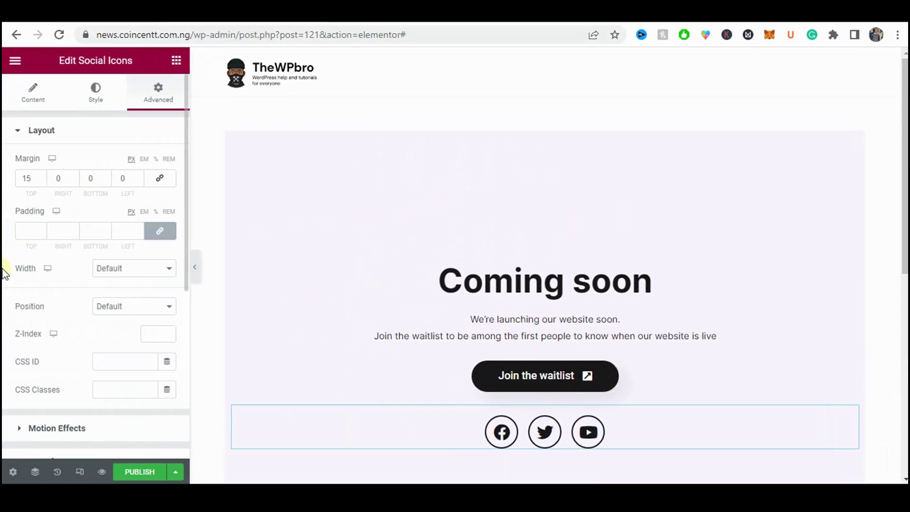
- View the template's page layout options and examine the header and footer around the section
{"action": "left_click", "coordinate": [13, 472]}
{"action": "left_click", "coordinate": [102, 286]}
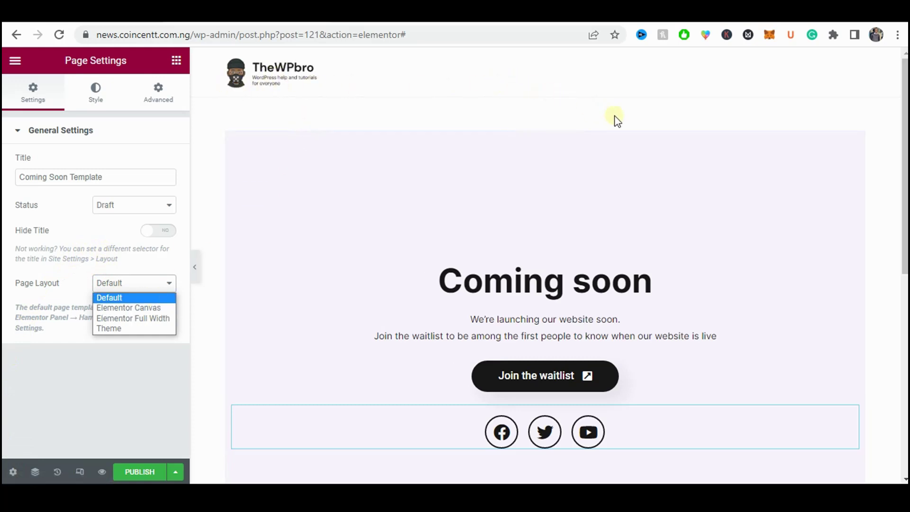
{"action": "scroll", "coordinate": [528, 362], "scroll_direction": "down", "scroll_amount": 7}
{"action": "scroll", "coordinate": [528, 454], "scroll_direction": "down", "scroll_amount": 2}
{"action": "scroll", "coordinate": [563, 432], "scroll_direction": "up", "scroll_amount": 10}
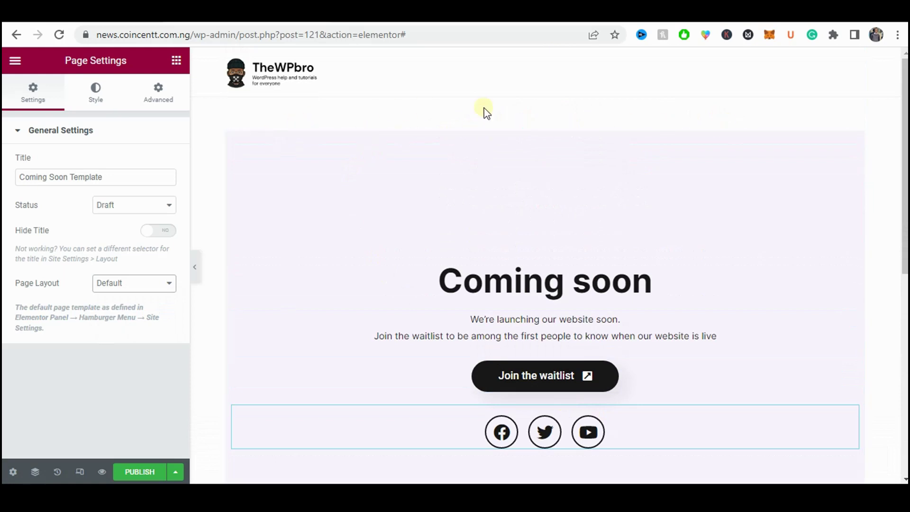
- Stretch the coming-soon section to the full width of the page and preview the result
{"action": "left_click", "coordinate": [543, 130]}
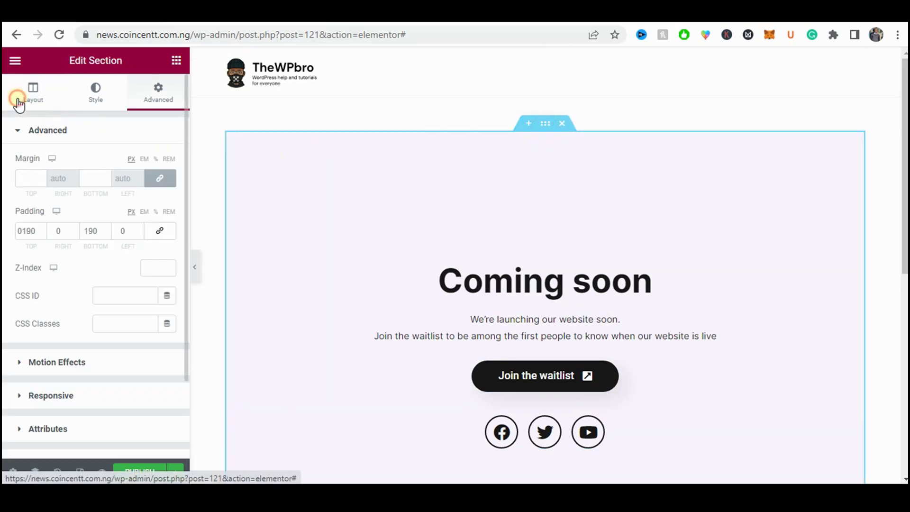
{"action": "left_click", "coordinate": [17, 98]}
{"action": "left_click", "coordinate": [152, 342]}
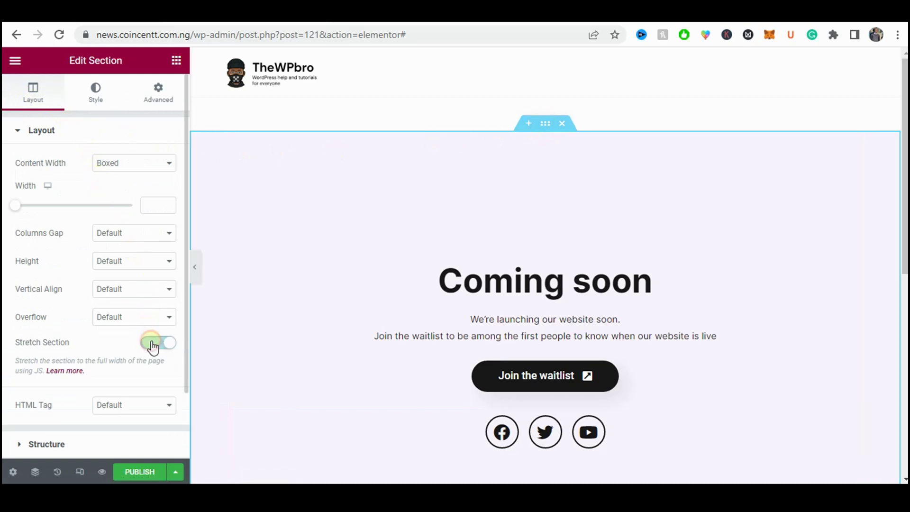
{"action": "left_click", "coordinate": [195, 267]}
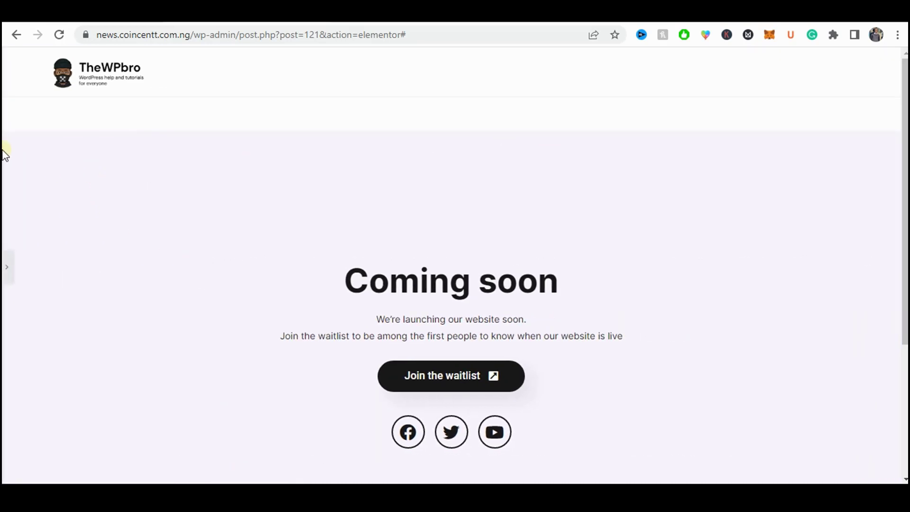
{"action": "scroll", "coordinate": [37, 270], "scroll_direction": "down", "scroll_amount": 4}
{"action": "scroll", "coordinate": [36, 270], "scroll_direction": "up", "scroll_amount": 4}
{"action": "left_click", "coordinate": [7, 267]}
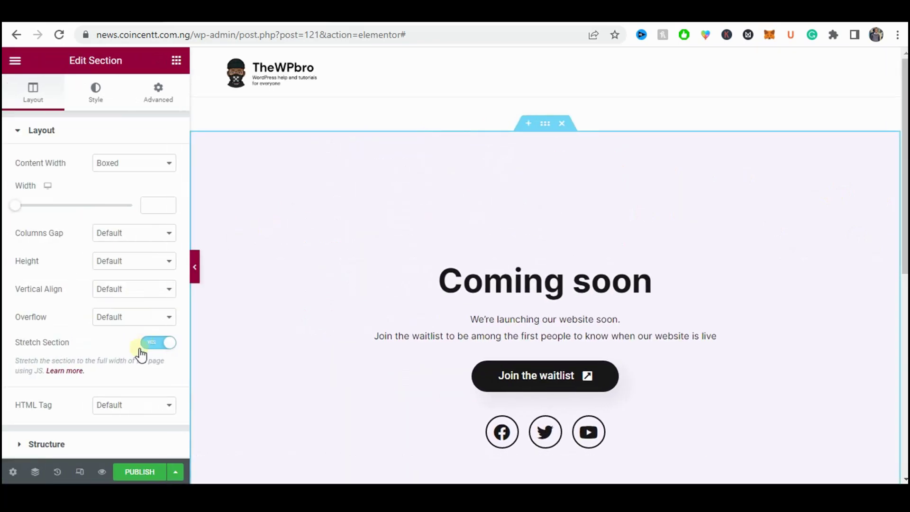
- Set the template's page layout to Elementor Canvas
{"action": "left_click", "coordinate": [13, 471]}
{"action": "left_click", "coordinate": [112, 283]}
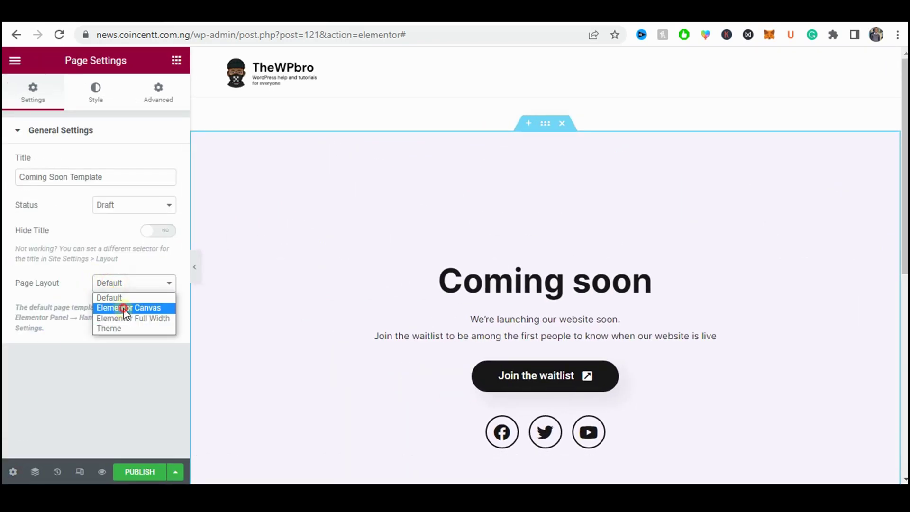
{"action": "left_click", "coordinate": [126, 308]}
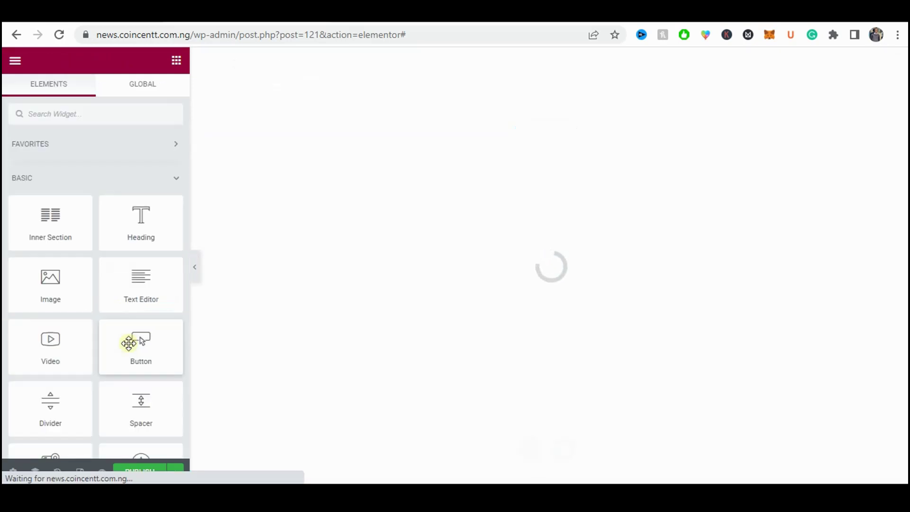
- Preview the canvas layout without the editing panel, and examine the page in the mobile device view
{"action": "left_click", "coordinate": [197, 267]}
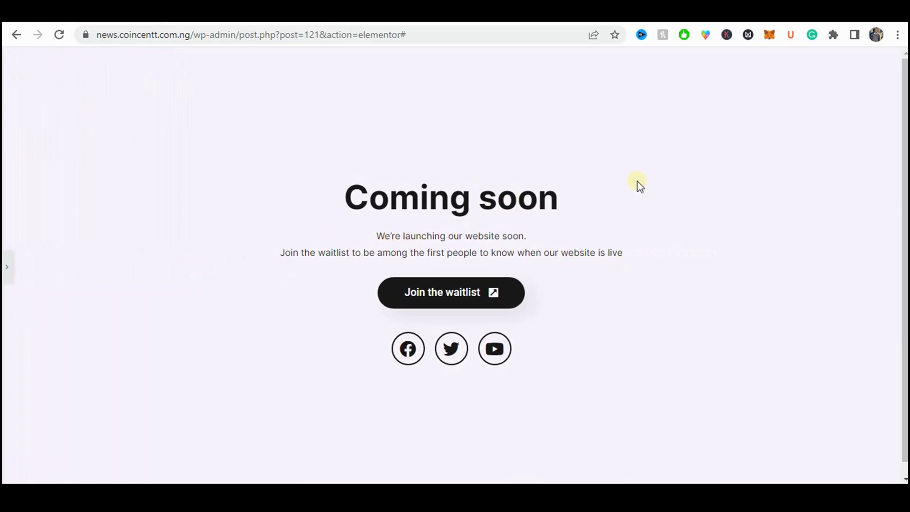
{"action": "left_click", "coordinate": [7, 267]}
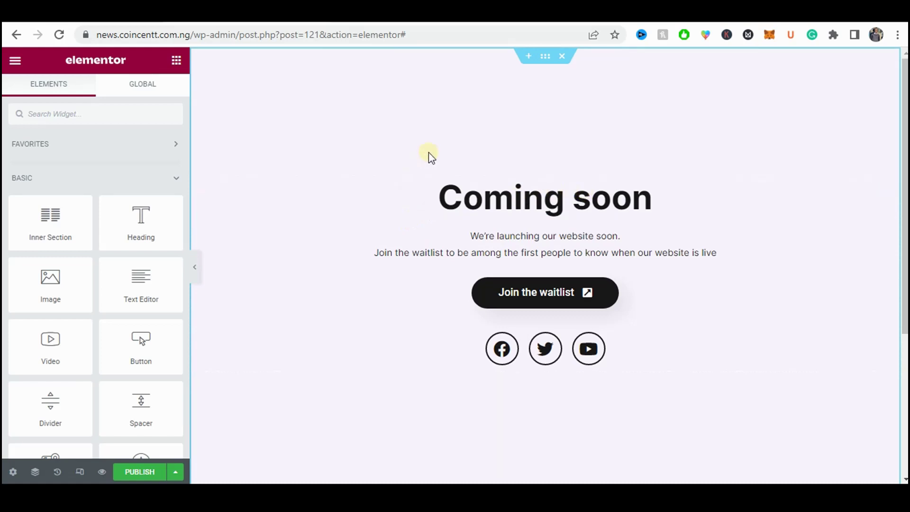
{"action": "left_click", "coordinate": [76, 473]}
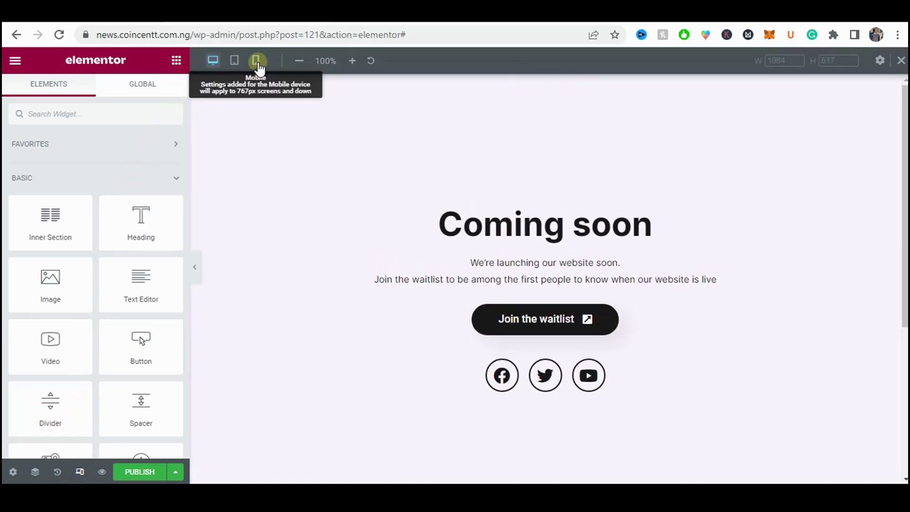
{"action": "left_click", "coordinate": [256, 60]}
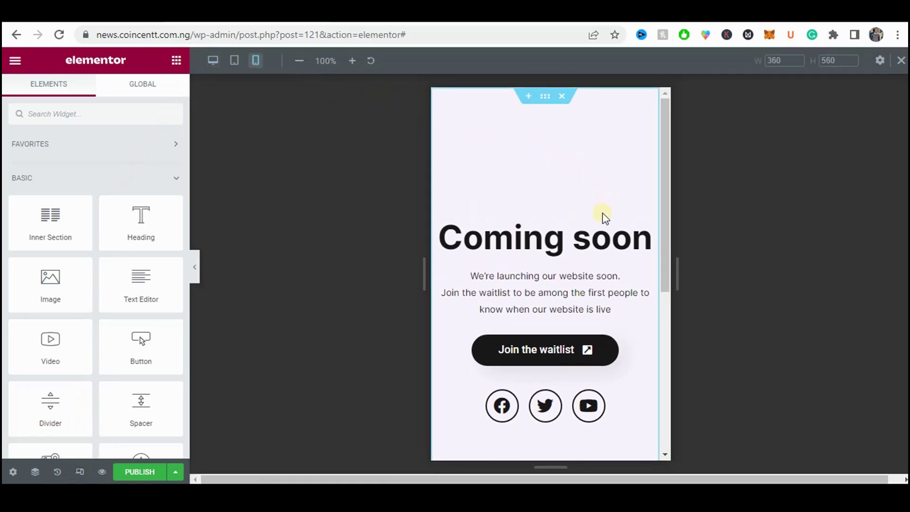
{"action": "scroll", "coordinate": [597, 224], "scroll_direction": "down", "scroll_amount": 3}
{"action": "scroll", "coordinate": [579, 294], "scroll_direction": "up", "scroll_amount": 3}
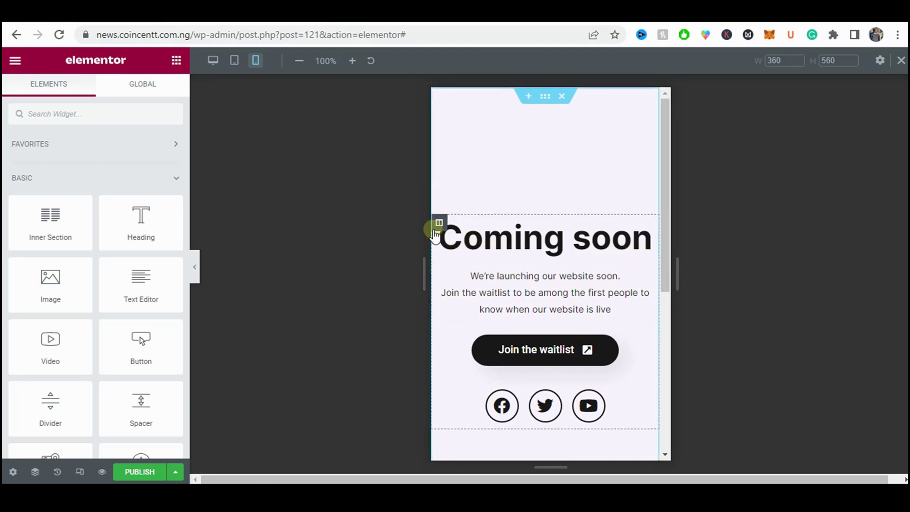
- Unlink the section's mobile padding values and set them to 150 px top and bottom and 15 px right and left
{"action": "left_click", "coordinate": [547, 97]}
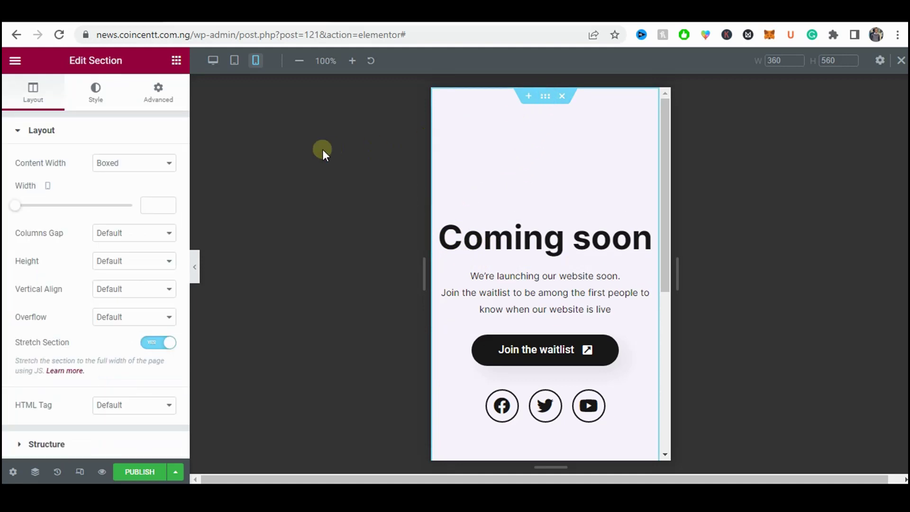
{"action": "left_click", "coordinate": [160, 101]}
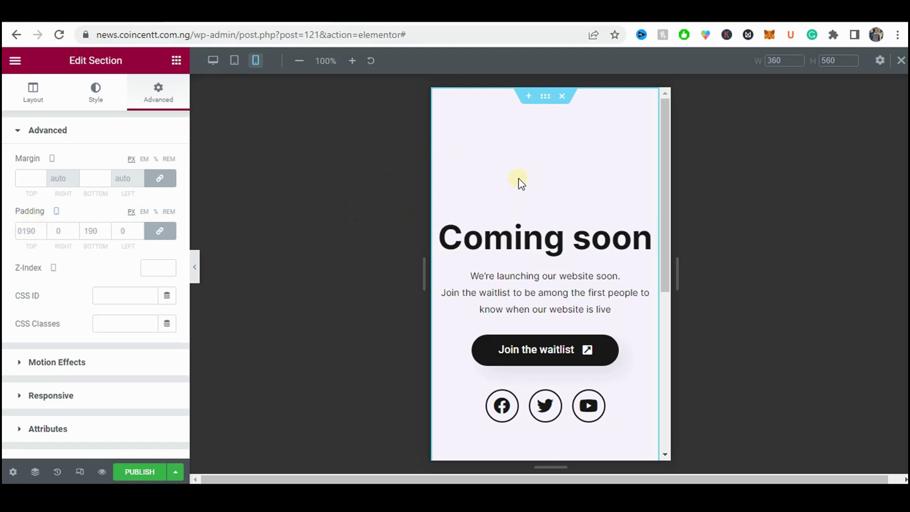
{"action": "left_click", "coordinate": [159, 232]}
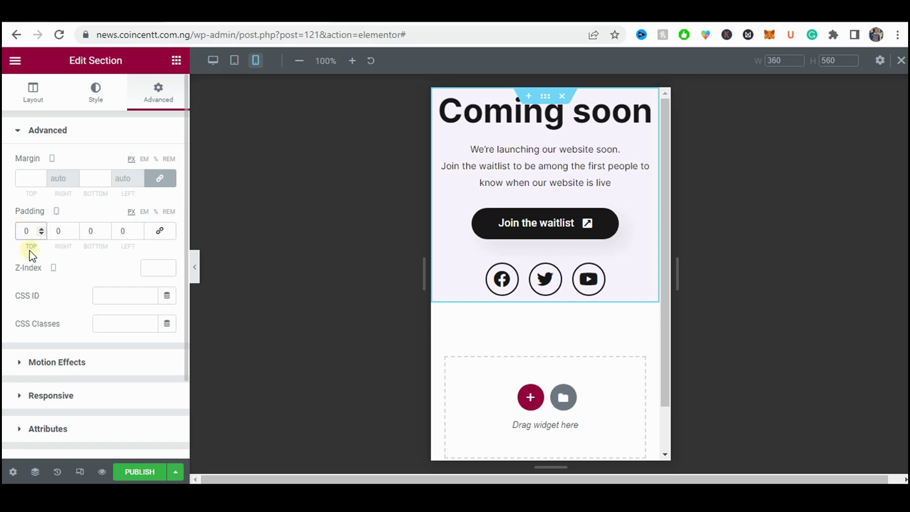
{"action": "type", "text": "150"}
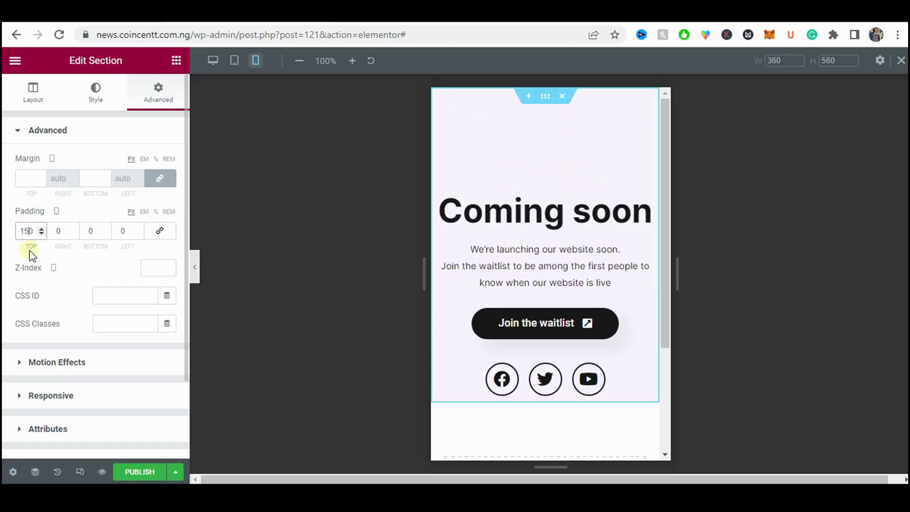
{"action": "left_click", "coordinate": [56, 231]}
{"action": "type", "text": "15"}
{"action": "left_click", "coordinate": [83, 230]}
{"action": "type", "text": "15"}
{"action": "left_click", "coordinate": [129, 231]}
{"action": "type", "text": "15"}
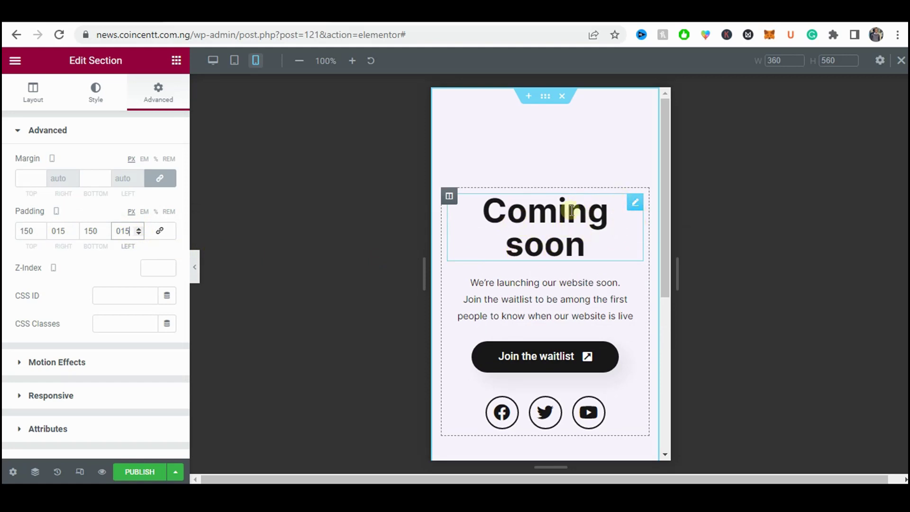
- Set the "Coming soon" heading's mobile font size to 40 px
{"action": "left_click", "coordinate": [633, 209]}
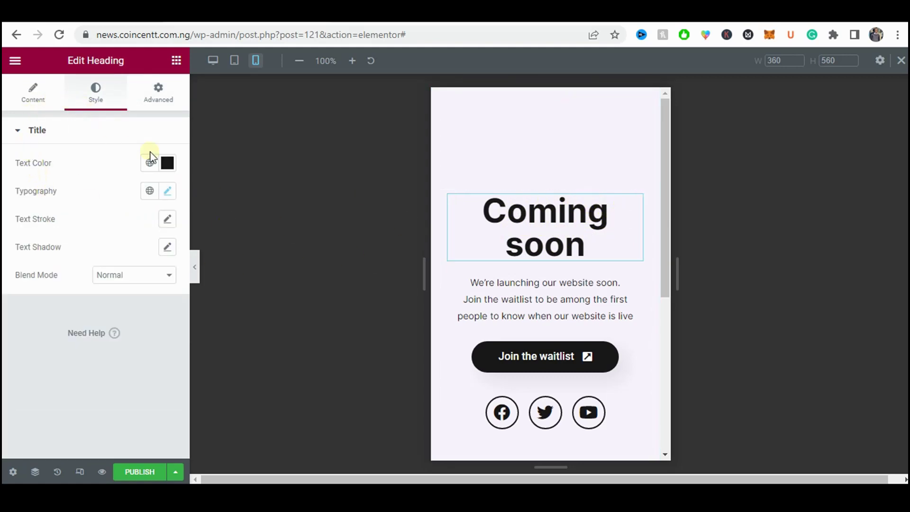
{"action": "left_click", "coordinate": [168, 192]}
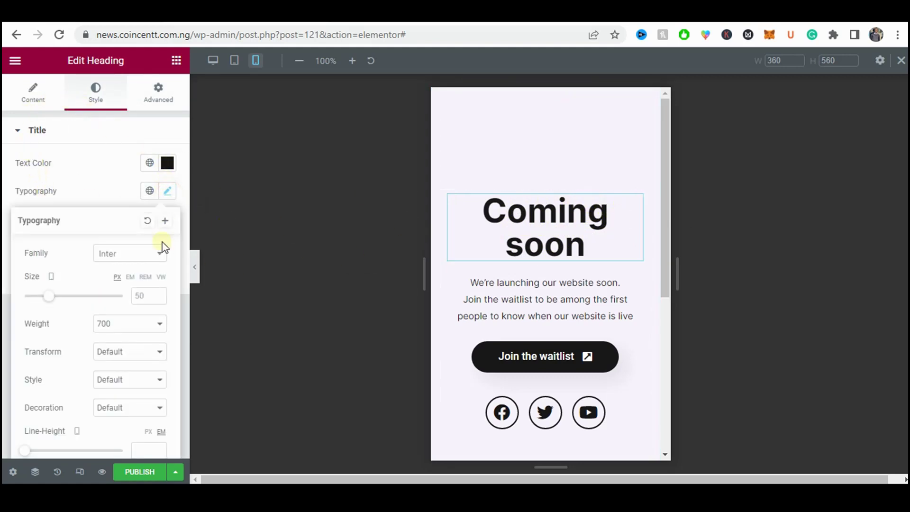
{"action": "left_click", "coordinate": [145, 297]}
{"action": "type", "text": "40"}
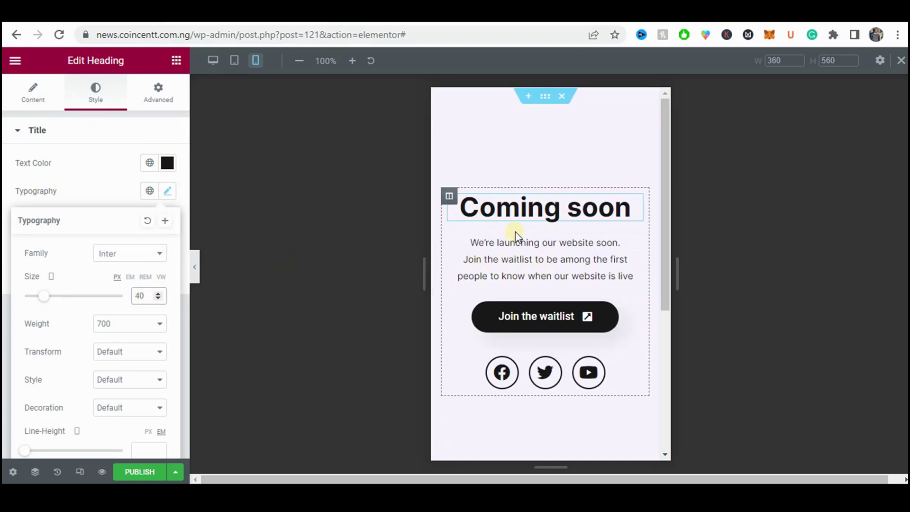
- Examine the whole page in the mobile preview, and compare it with the desktop view
{"action": "scroll", "coordinate": [521, 232], "scroll_direction": "down", "scroll_amount": 3}
{"action": "scroll", "coordinate": [521, 235], "scroll_direction": "down", "scroll_amount": 2}
{"action": "scroll", "coordinate": [521, 231], "scroll_direction": "up", "scroll_amount": 5}
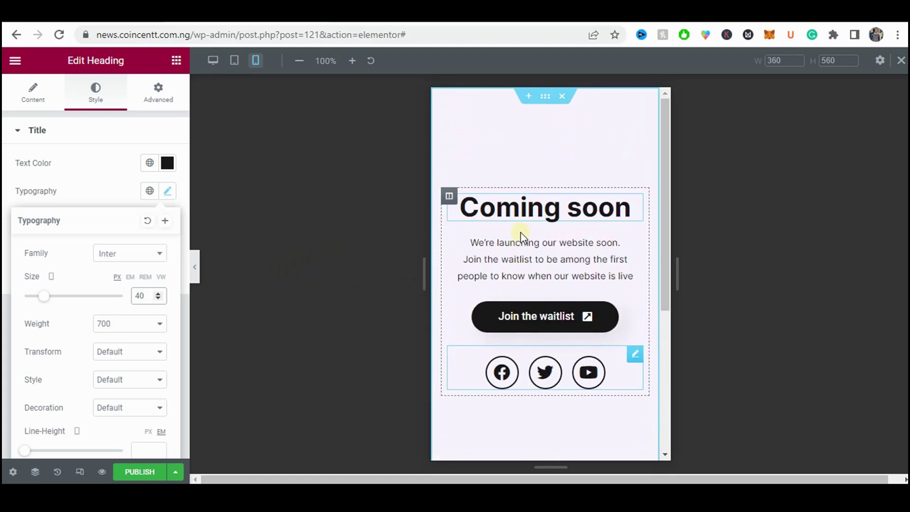
{"action": "scroll", "coordinate": [526, 294], "scroll_direction": "down", "scroll_amount": 1}
{"action": "scroll", "coordinate": [528, 284], "scroll_direction": "down", "scroll_amount": 3}
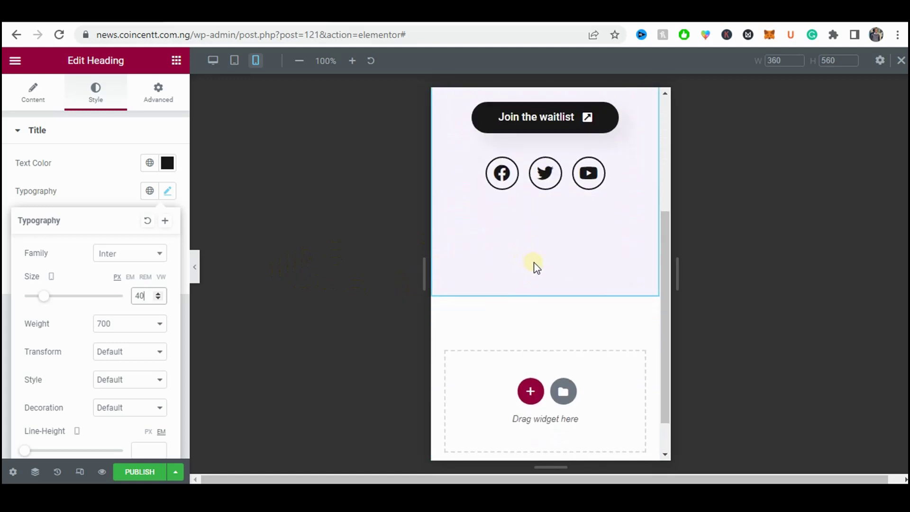
{"action": "scroll", "coordinate": [532, 266], "scroll_direction": "up", "scroll_amount": 3}
{"action": "scroll", "coordinate": [533, 262], "scroll_direction": "up", "scroll_amount": 1}
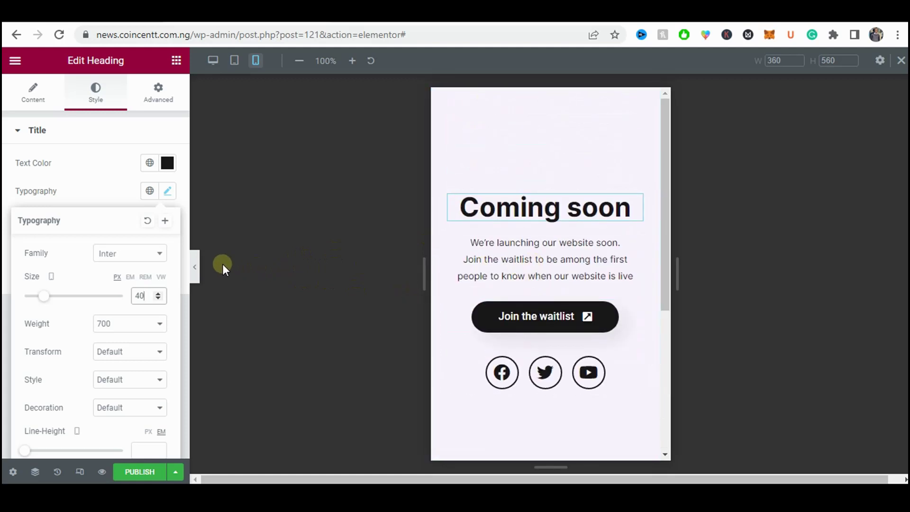
{"action": "left_click", "coordinate": [200, 266]}
{"action": "scroll", "coordinate": [472, 222], "scroll_direction": "down", "scroll_amount": 1}
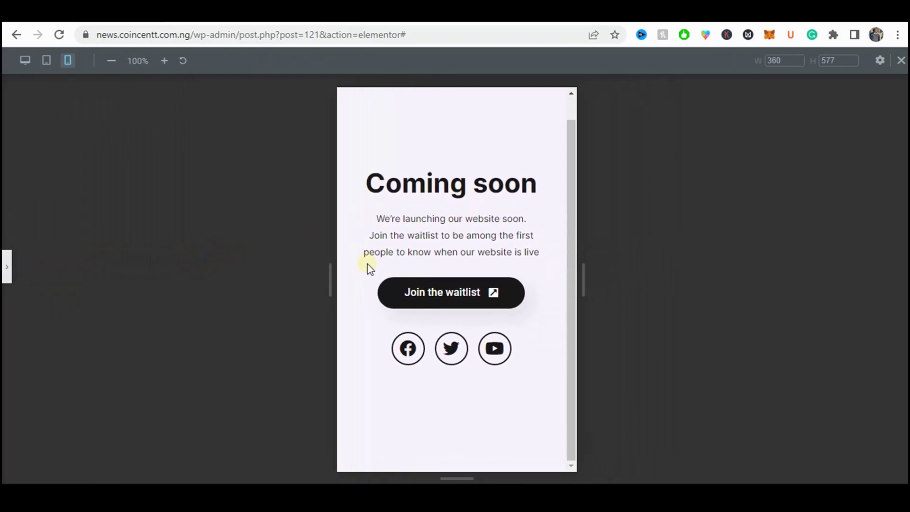
{"action": "left_click", "coordinate": [25, 61]}
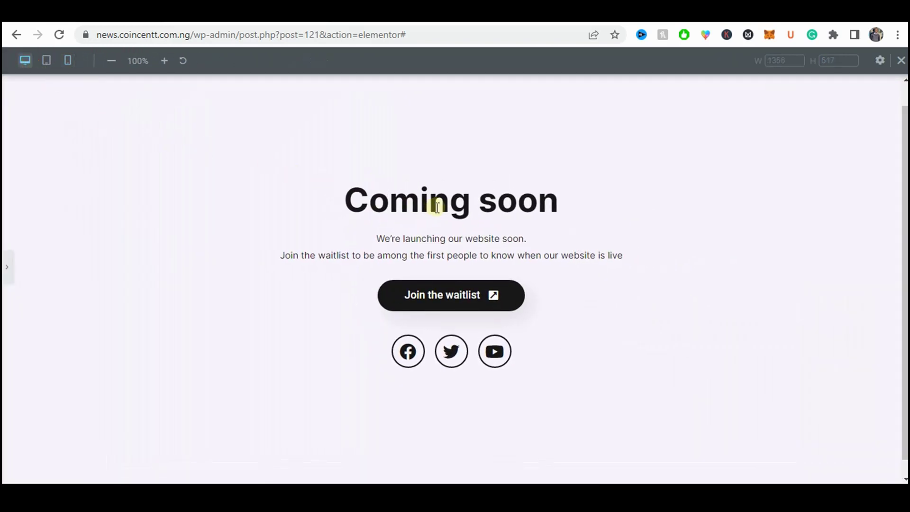
{"action": "left_click", "coordinate": [6, 268]}
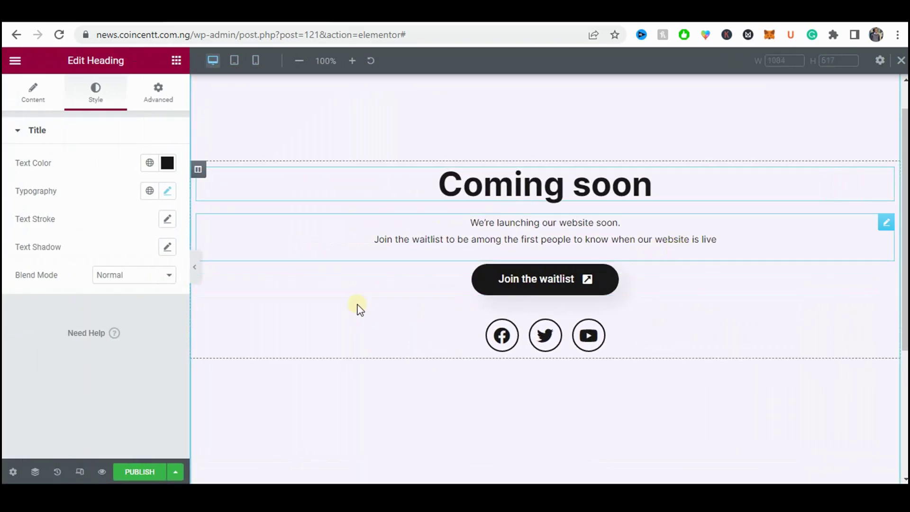
{"action": "scroll", "coordinate": [511, 229], "scroll_direction": "up", "scroll_amount": 1}
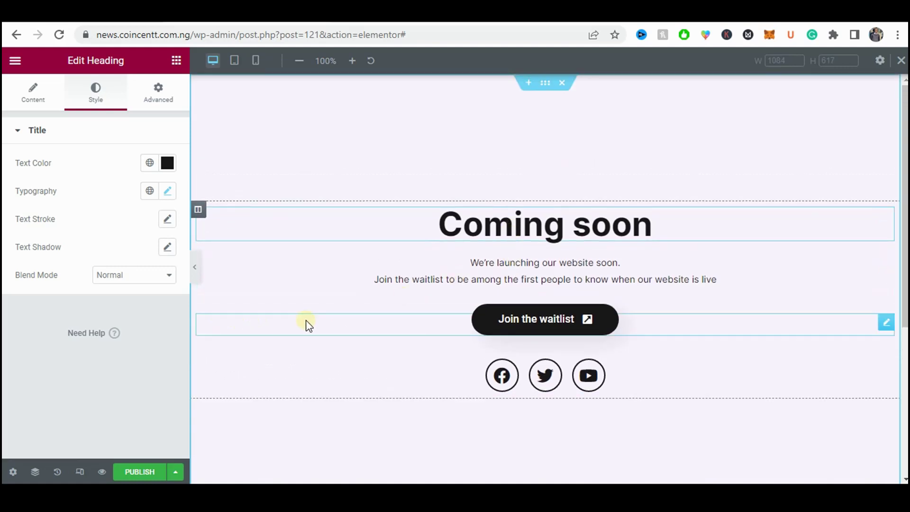
- Publish the template and reload Elementor's Maintenance Mode settings page in the other browser tab
{"action": "left_click", "coordinate": [159, 471]}
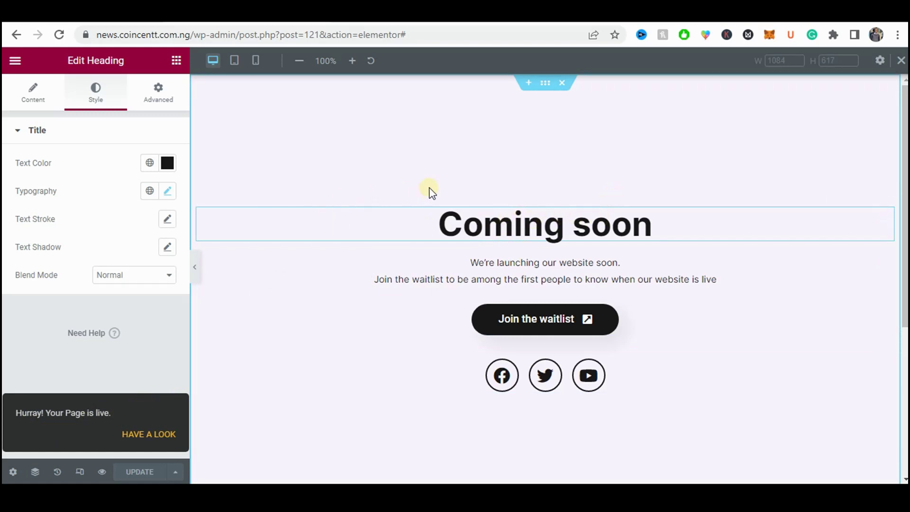
{"action": "left_click", "coordinate": [331, 11]}
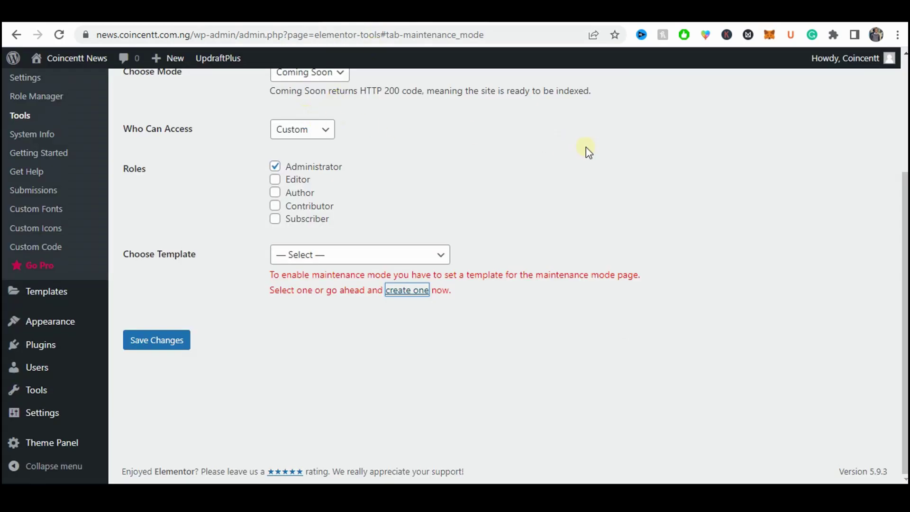
{"action": "scroll", "coordinate": [568, 147], "scroll_direction": "up", "scroll_amount": 4}
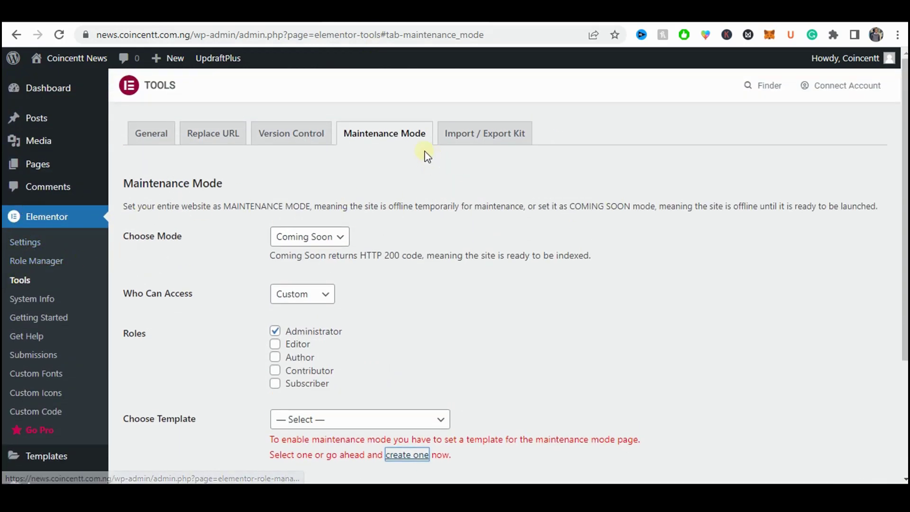
{"action": "scroll", "coordinate": [569, 260], "scroll_direction": "down", "scroll_amount": 4}
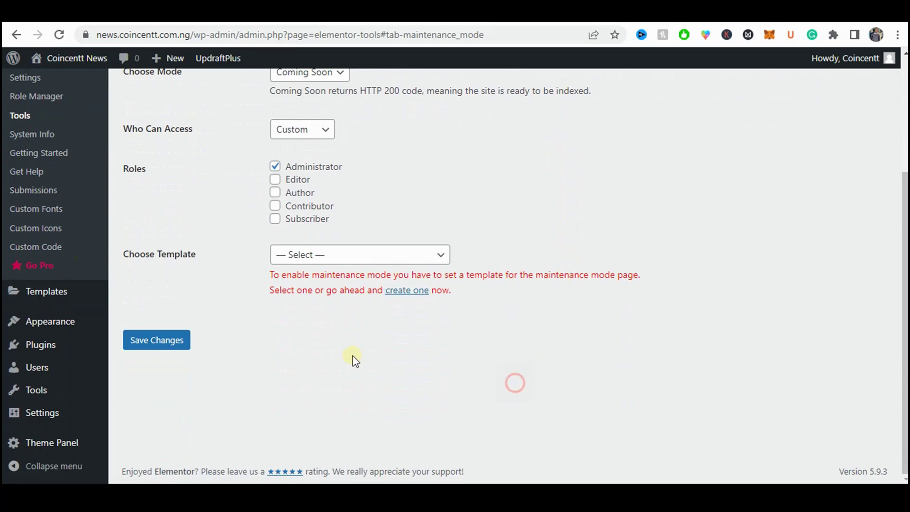
{"action": "left_click", "coordinate": [61, 42]}
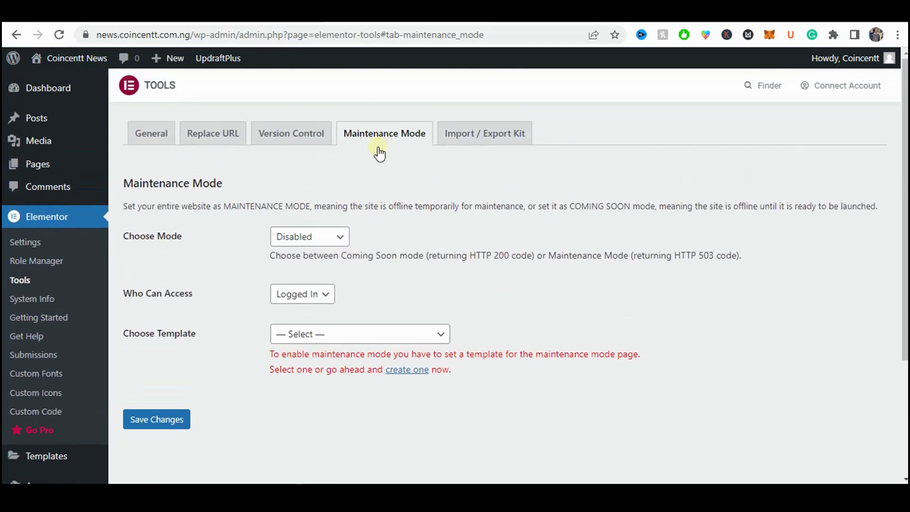
- Set the maintenance mode to Coming Soon and restrict access to a custom selection with only the Administrator role
{"action": "left_click", "coordinate": [297, 233]}
{"action": "left_click", "coordinate": [304, 266]}
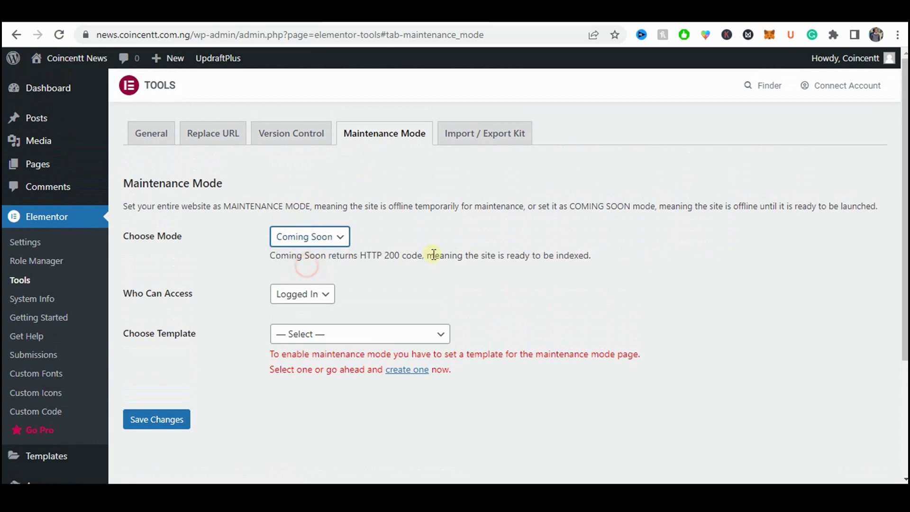
{"action": "scroll", "coordinate": [285, 229], "scroll_direction": "down", "scroll_amount": 3}
{"action": "left_click", "coordinate": [308, 161]}
{"action": "left_click", "coordinate": [307, 192]}
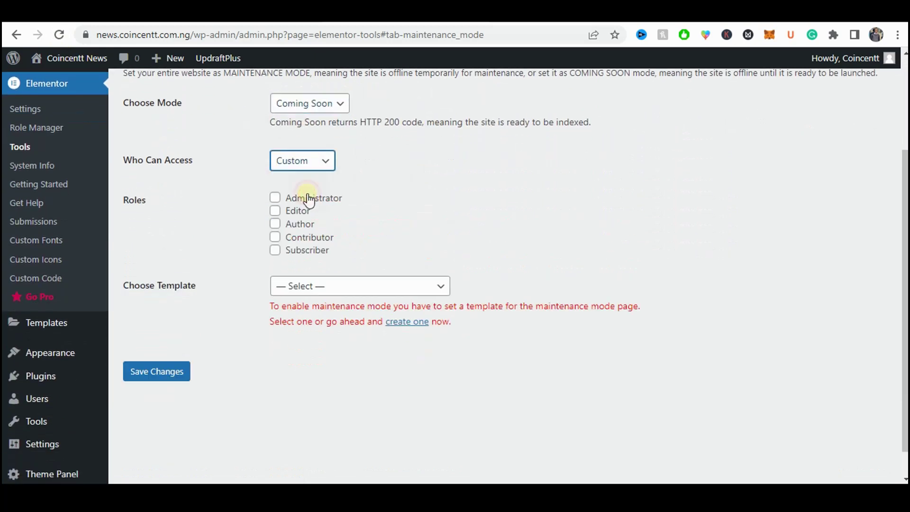
{"action": "left_click", "coordinate": [306, 198]}
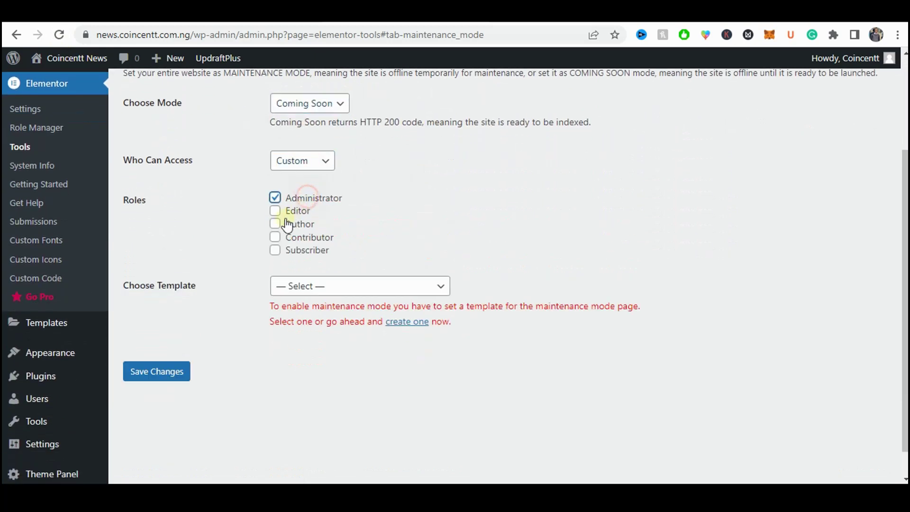
- Choose Coming Soon Template as the maintenance page template and save the settings
{"action": "left_click", "coordinate": [312, 287]}
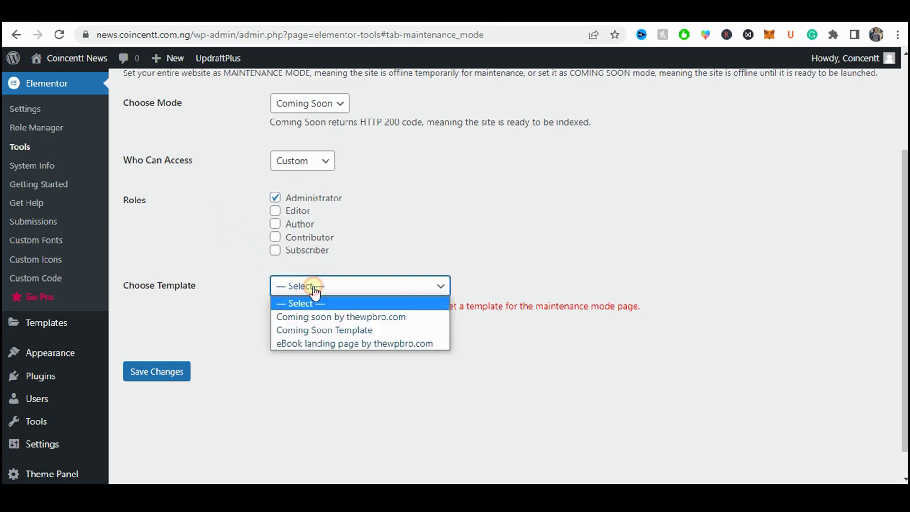
{"action": "left_click", "coordinate": [319, 330]}
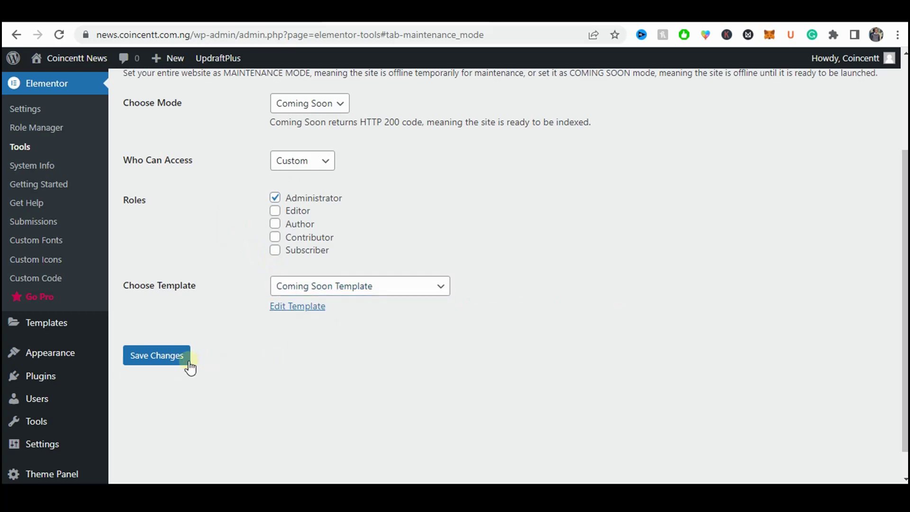
{"action": "left_click", "coordinate": [179, 359]}
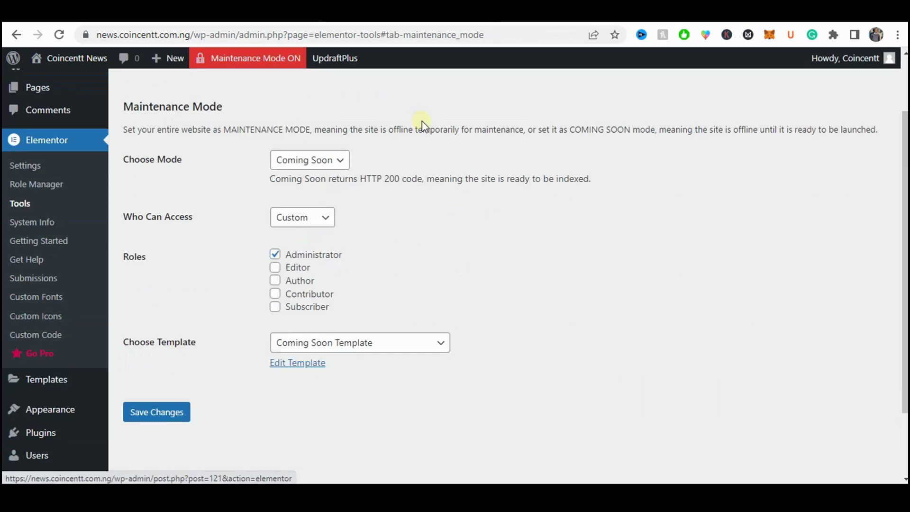
{"action": "mouse_move", "coordinate": [248, 65]}
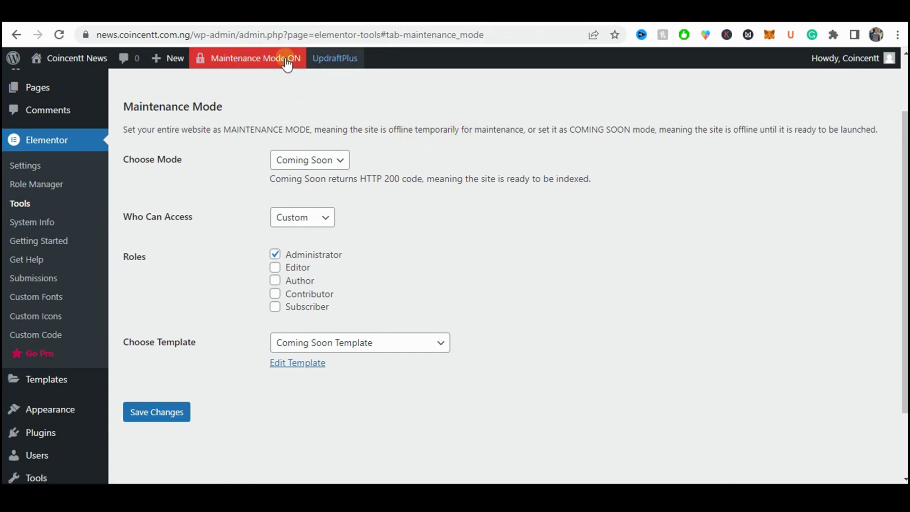
- View the site's home page, news.coincentt.com.ng, as a logged-out visitor in an incognito window
{"action": "left_click", "coordinate": [898, 36]}
{"action": "left_click", "coordinate": [777, 86]}
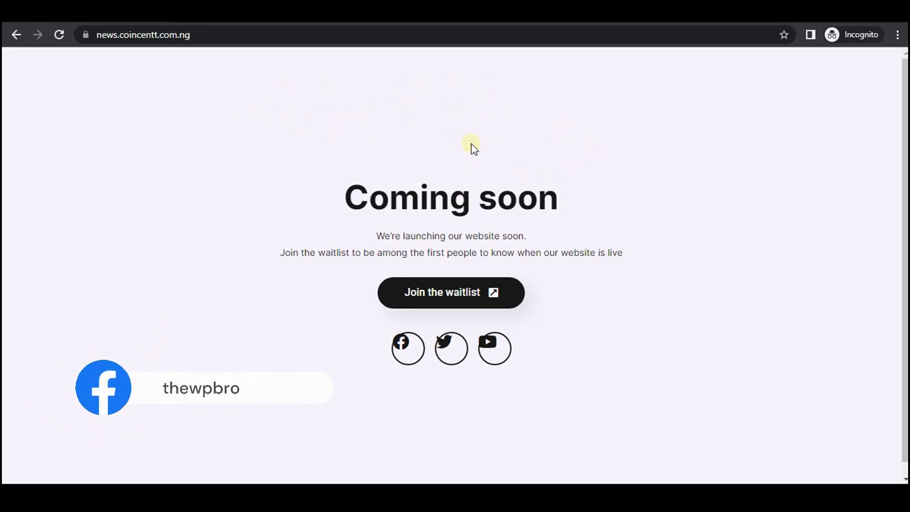
{"action": "scroll", "coordinate": [474, 161], "scroll_direction": "down", "scroll_amount": 1}
{"action": "scroll", "coordinate": [564, 162], "scroll_direction": "up", "scroll_amount": 1}
{"action": "scroll", "coordinate": [498, 151], "scroll_direction": "down", "scroll_amount": 1}
{"action": "scroll", "coordinate": [330, 164], "scroll_direction": "up", "scroll_amount": 1}
{"action": "scroll", "coordinate": [330, 167], "scroll_direction": "up", "scroll_amount": 1}
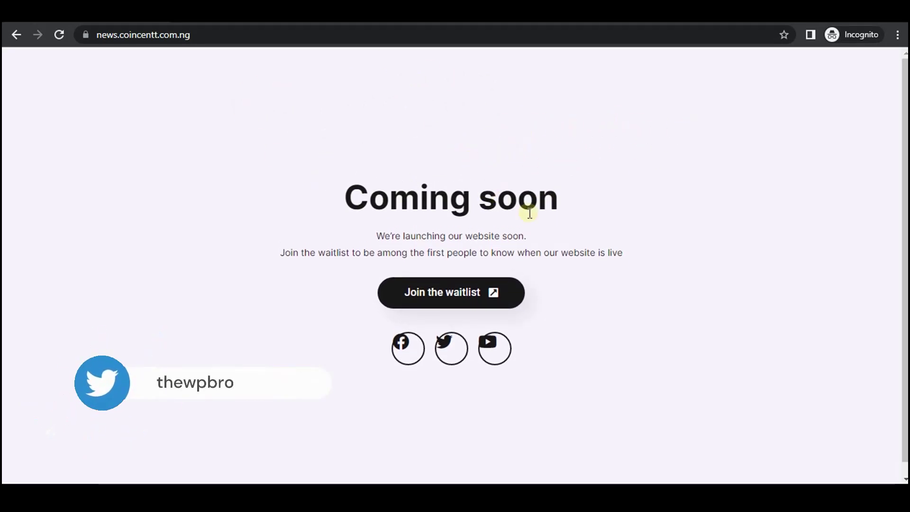
- Visit the site's /blog address in the incognito window and check what visitors are shown
{"action": "left_click", "coordinate": [271, 38]}
{"action": "left_click", "coordinate": [300, 36]}
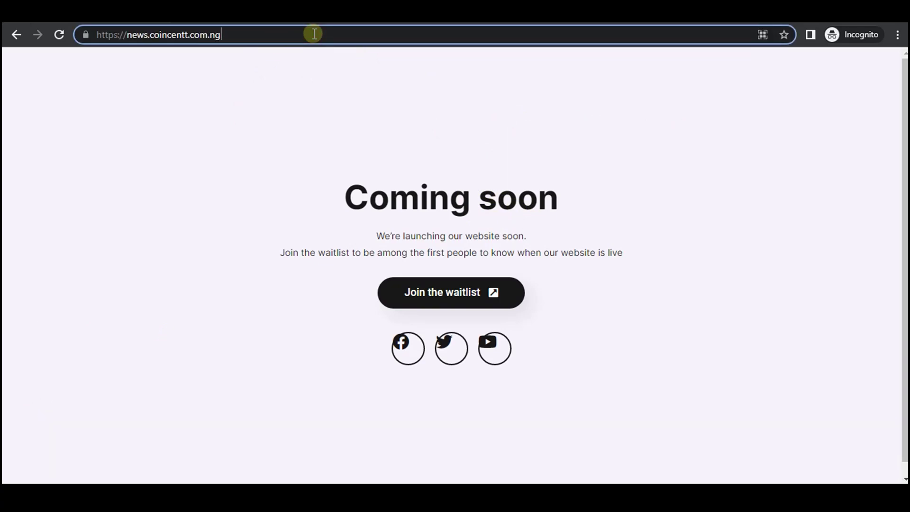
{"action": "type", "text": "/blog"}
{"action": "key", "text": "Return"}
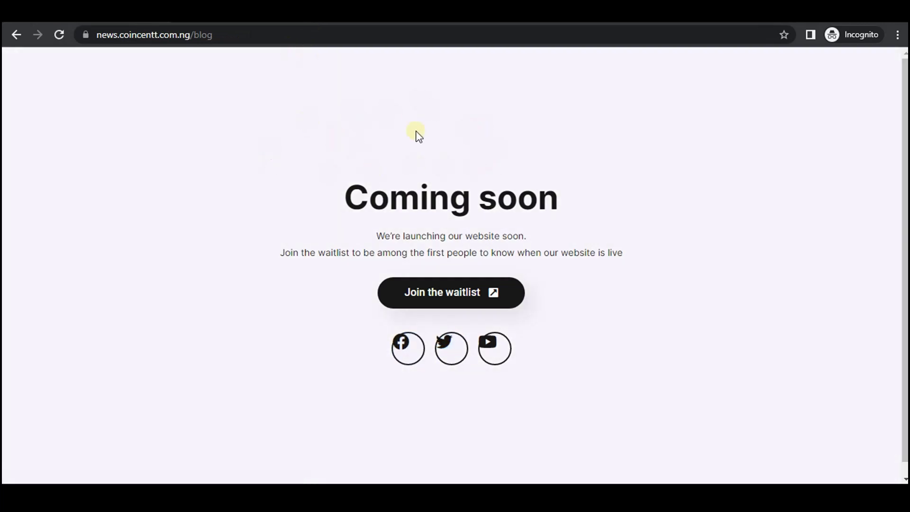
{"action": "scroll", "coordinate": [512, 180], "scroll_direction": "down", "scroll_amount": 1}
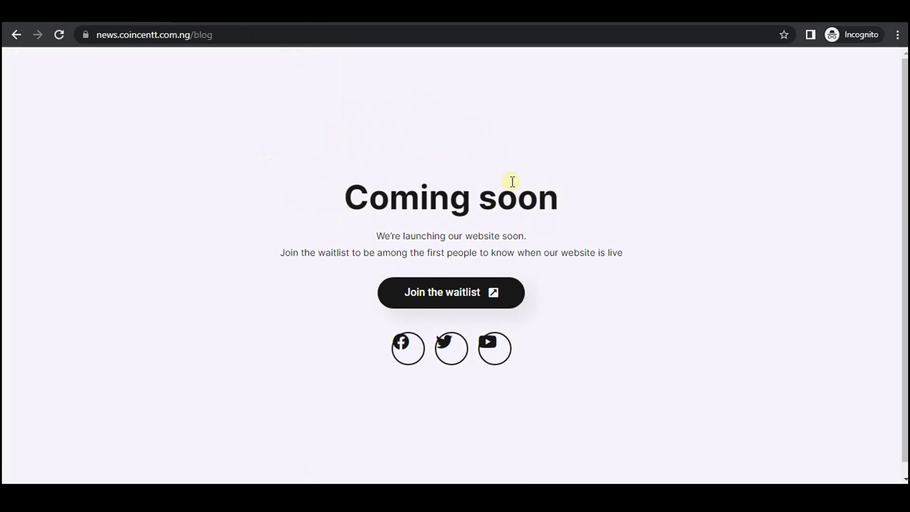
{"action": "scroll", "coordinate": [512, 182], "scroll_direction": "up", "scroll_amount": 1}
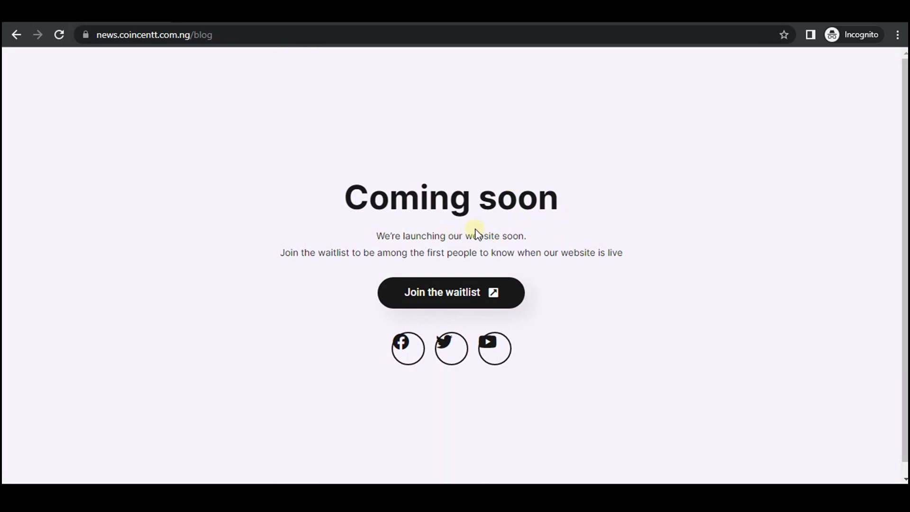